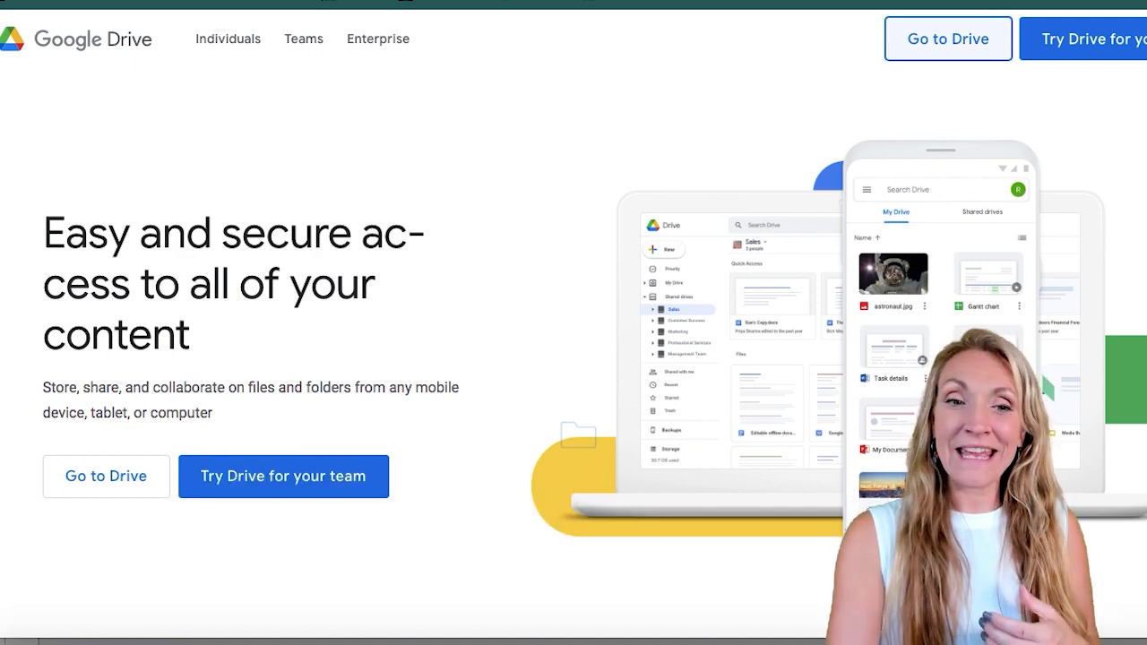
# Step: Scroll through the Drive landing page's feature sections, then return to the top
pyautogui.scroll(-7, 170, 176)
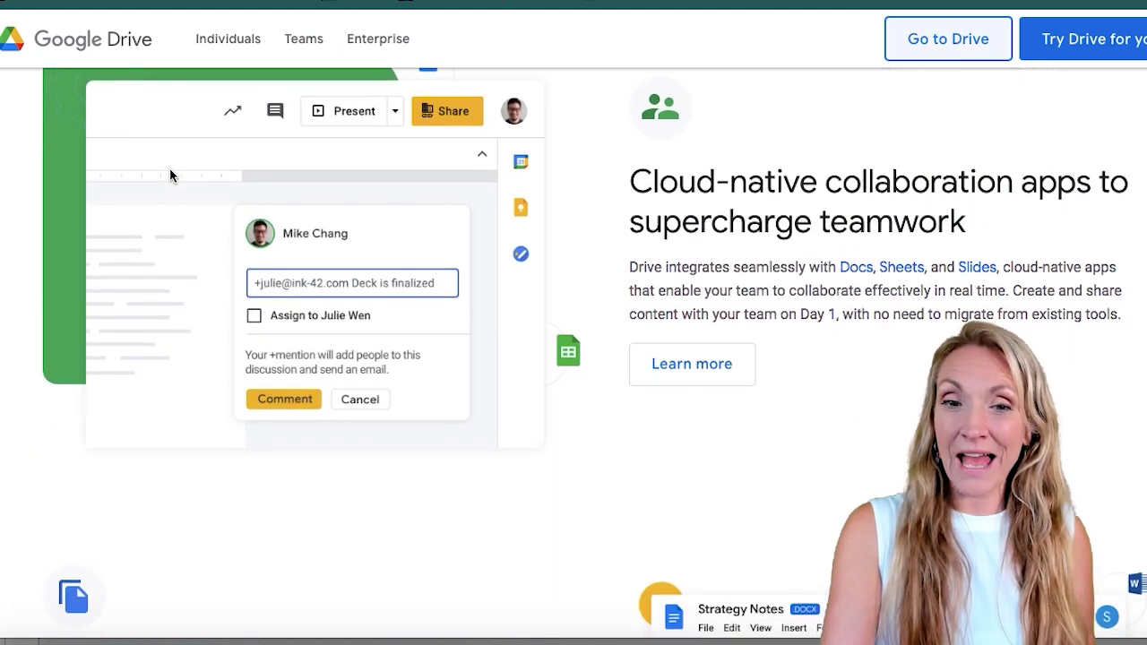
pyautogui.scroll(-5, 463, 345)
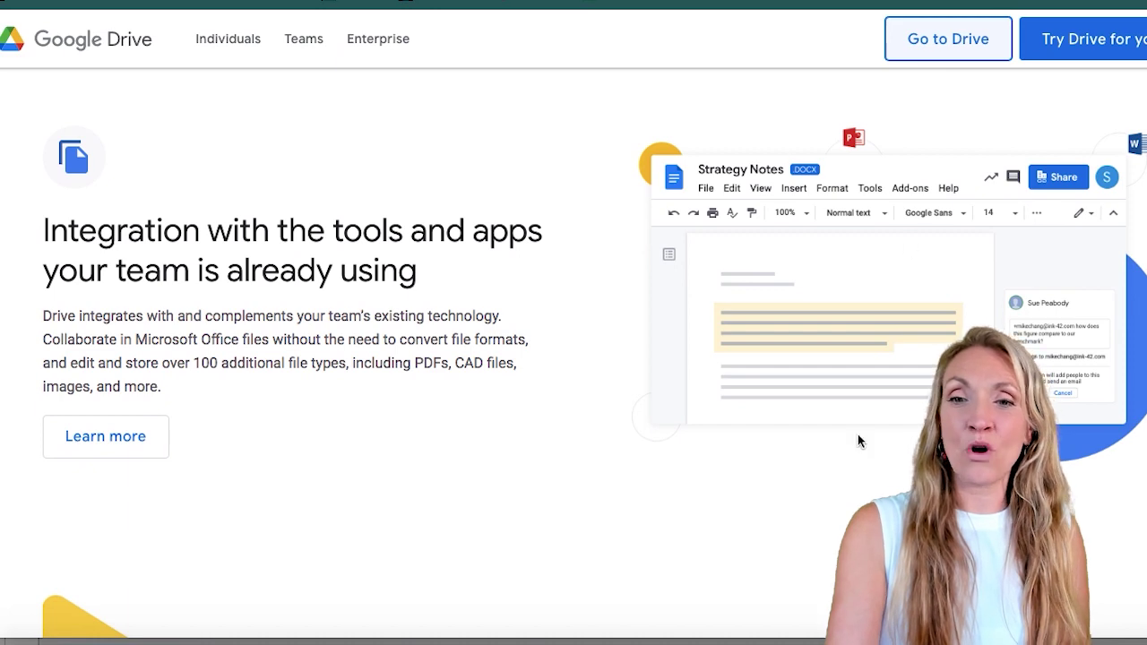
pyautogui.scroll(-5, 873, 322)
pyautogui.scroll(-2, 874, 327)
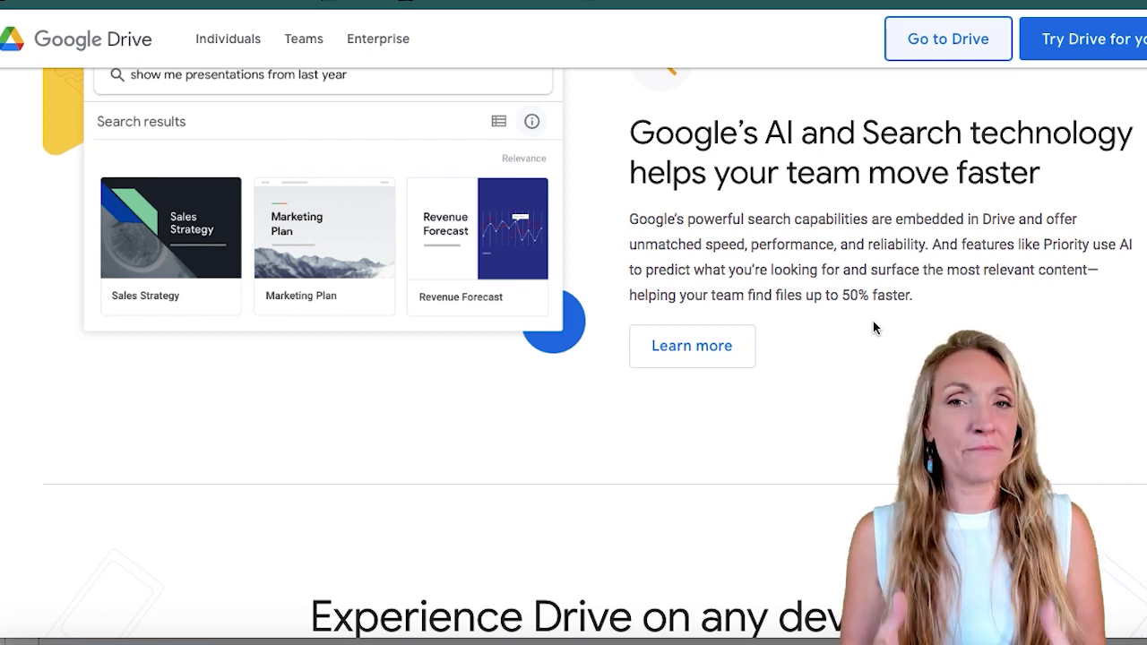
pyautogui.press('Home')
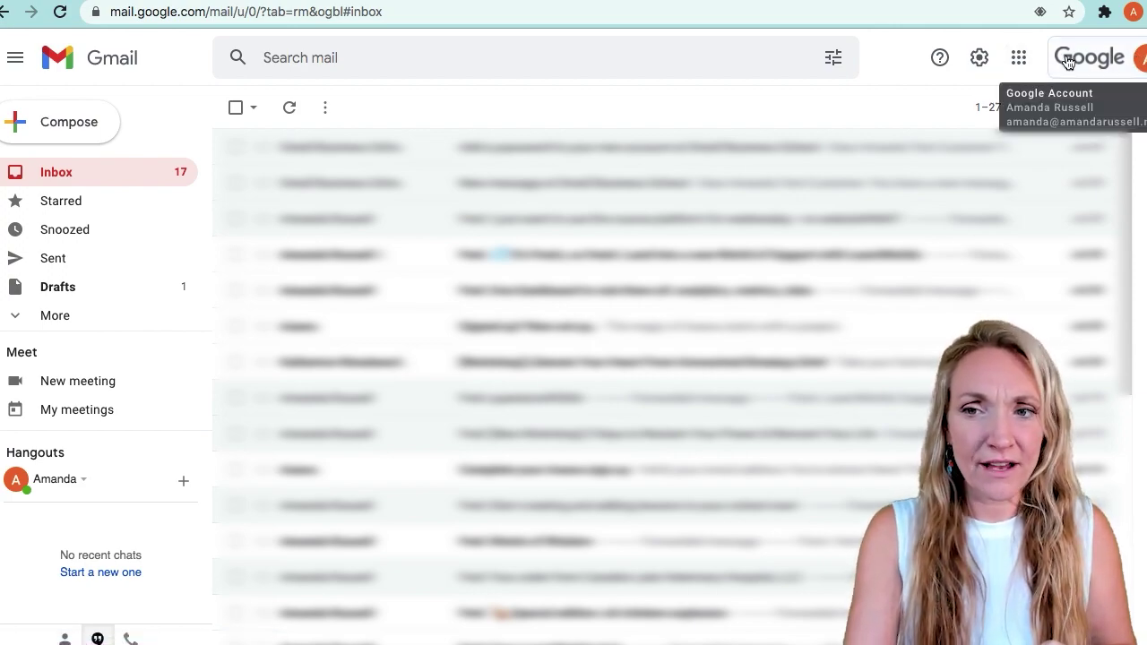
# Step: Go from Gmail to My Drive through the Google apps grid
pyautogui.click(1018, 57)
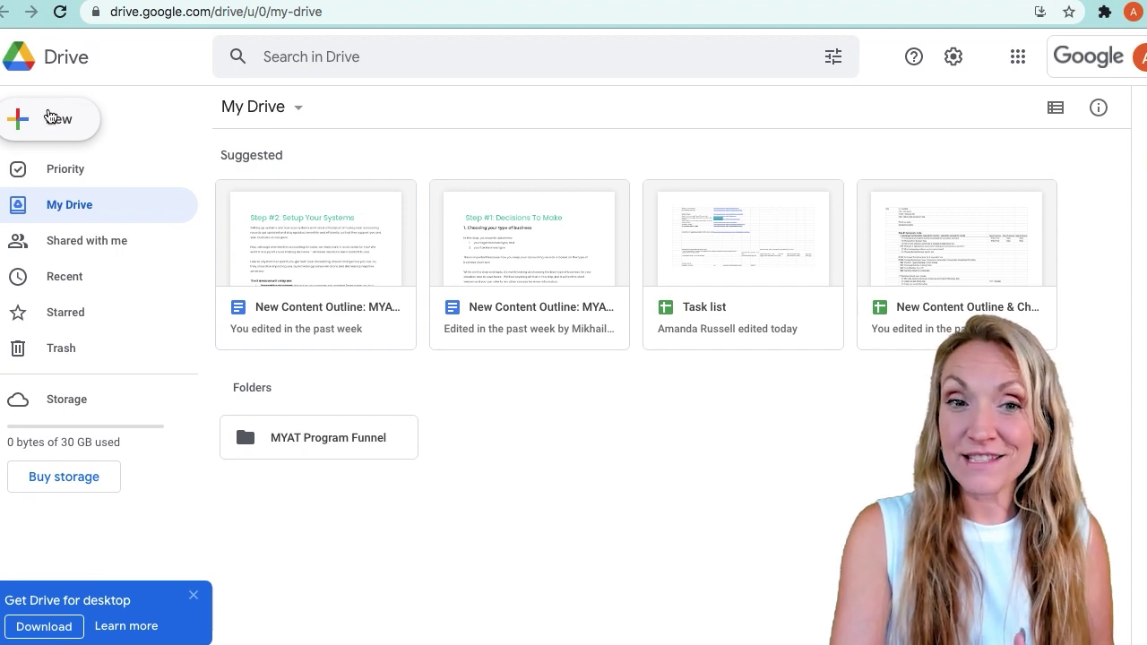
# Step: Browse the New menu's item types, including the extra ones under More
pyautogui.click(53, 118)
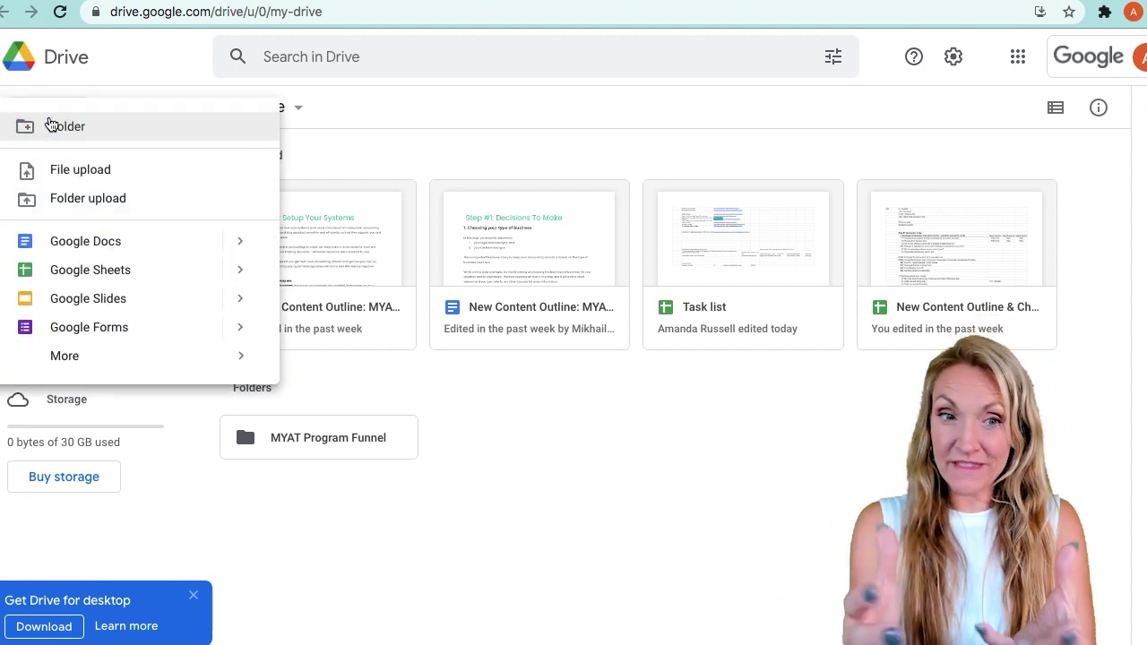
pyautogui.moveTo(72, 362)
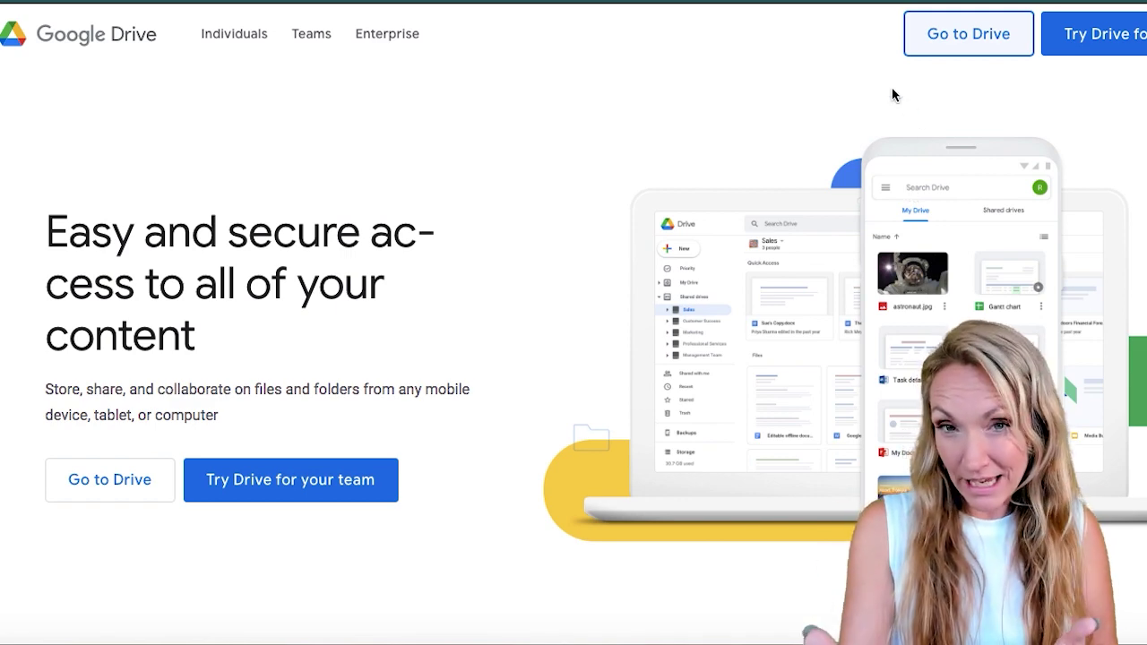
# Step: Show the Drive sign-in page and its Create account options
pyautogui.click(957, 34)
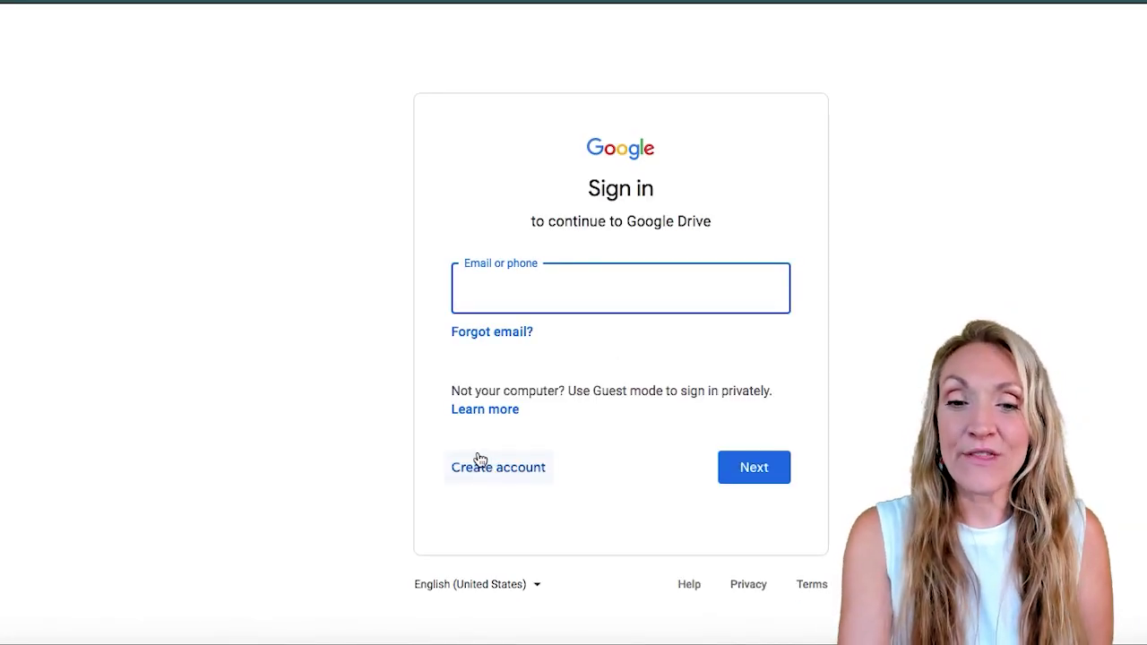
pyautogui.click(501, 473)
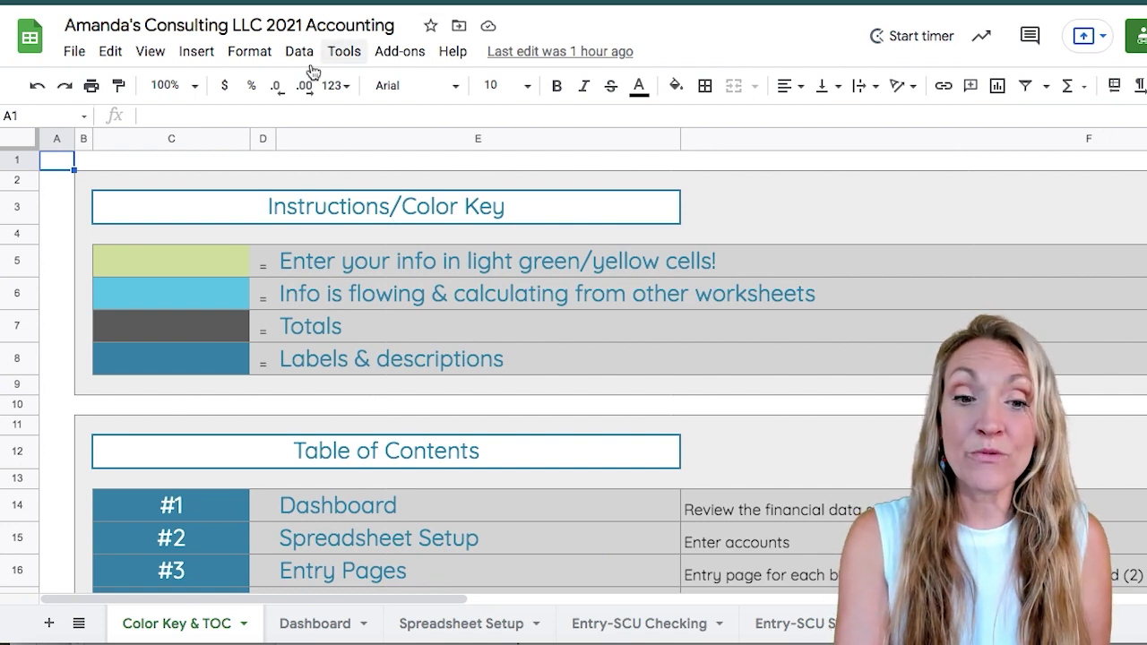
# Step: Move via the Dashboard sheet to the Spreadsheet Setup sheet and view its URL
pyautogui.click(305, 630)
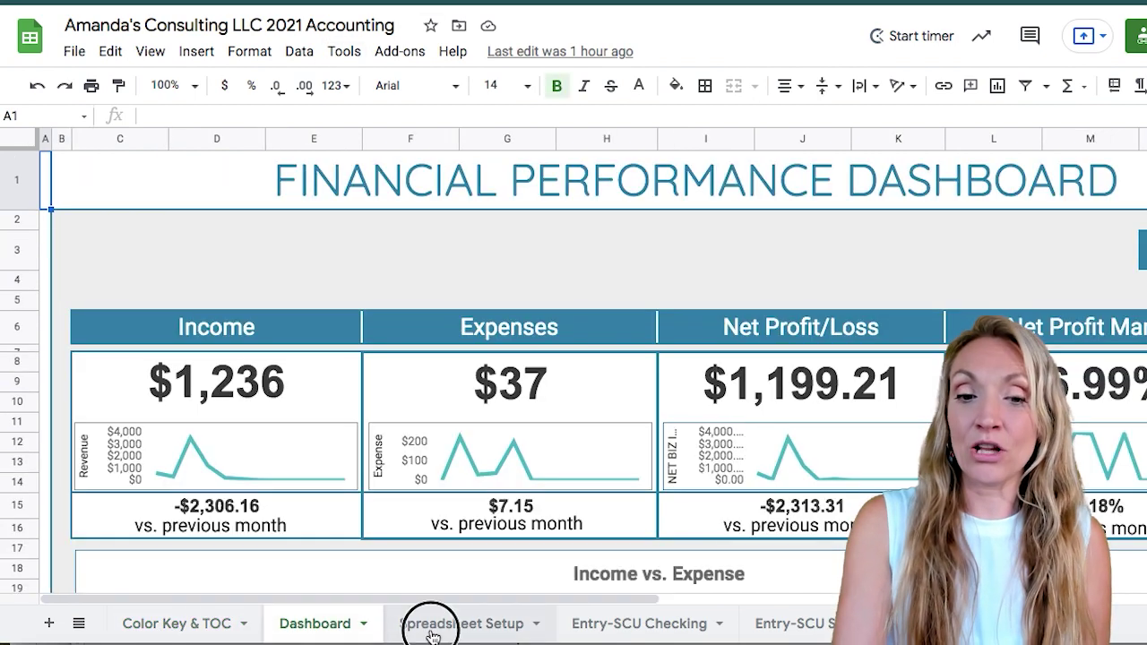
pyautogui.click(439, 625)
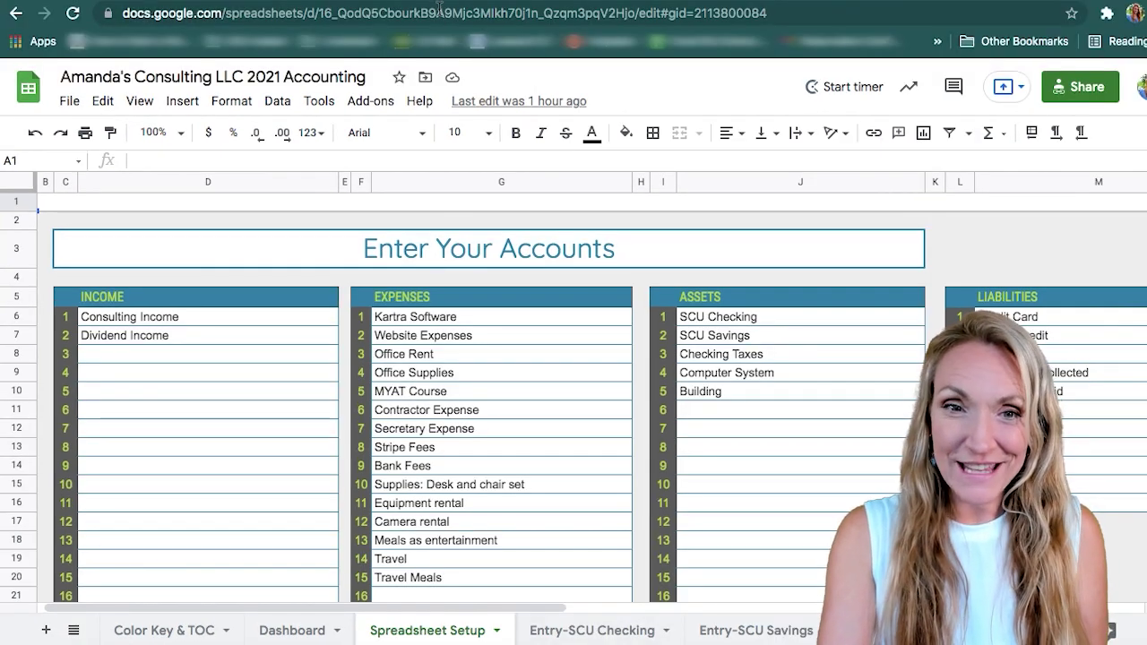
pyautogui.click(439, 9)
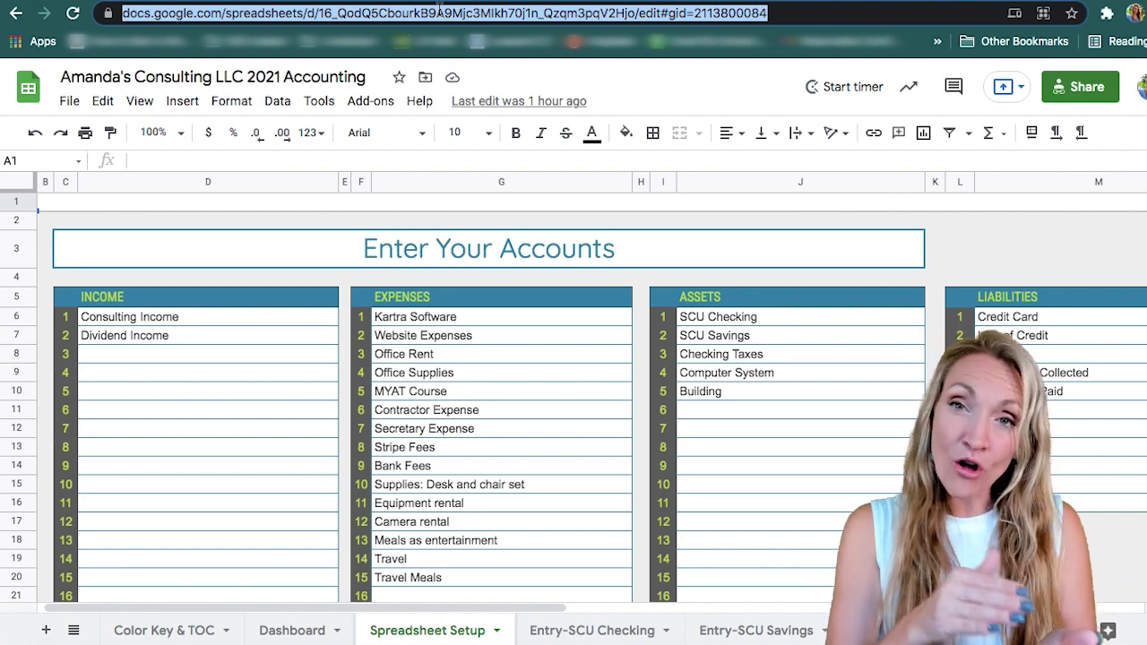
pyautogui.click(756, 205)
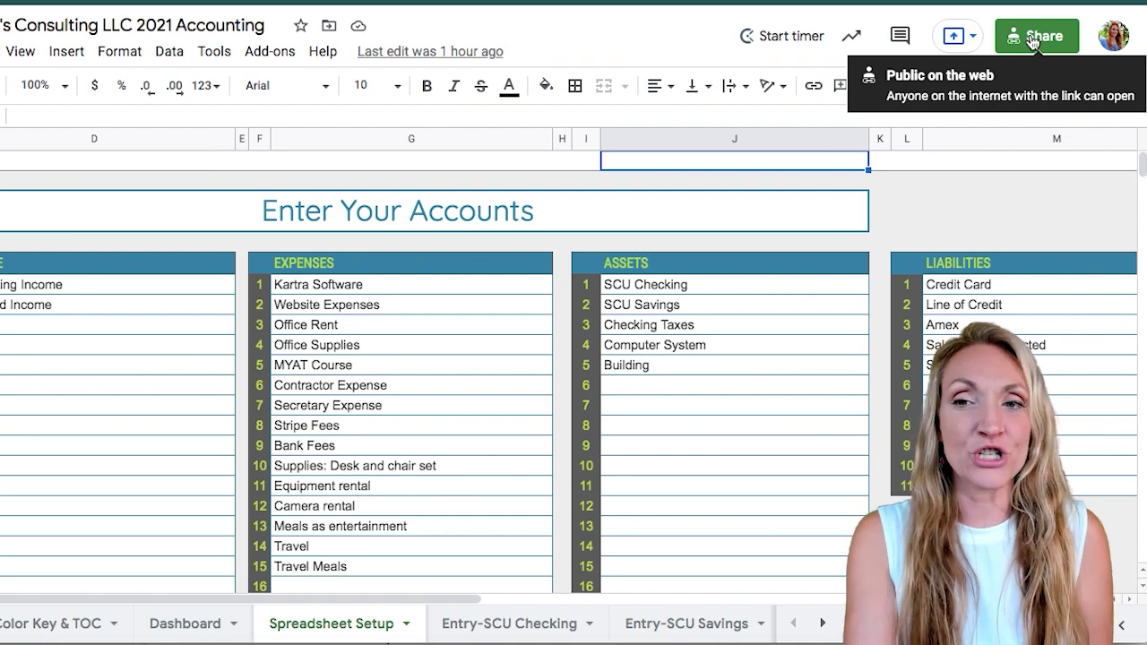
# Step: Add the contact as a share recipient with Editor access
pyautogui.click(1033, 38)
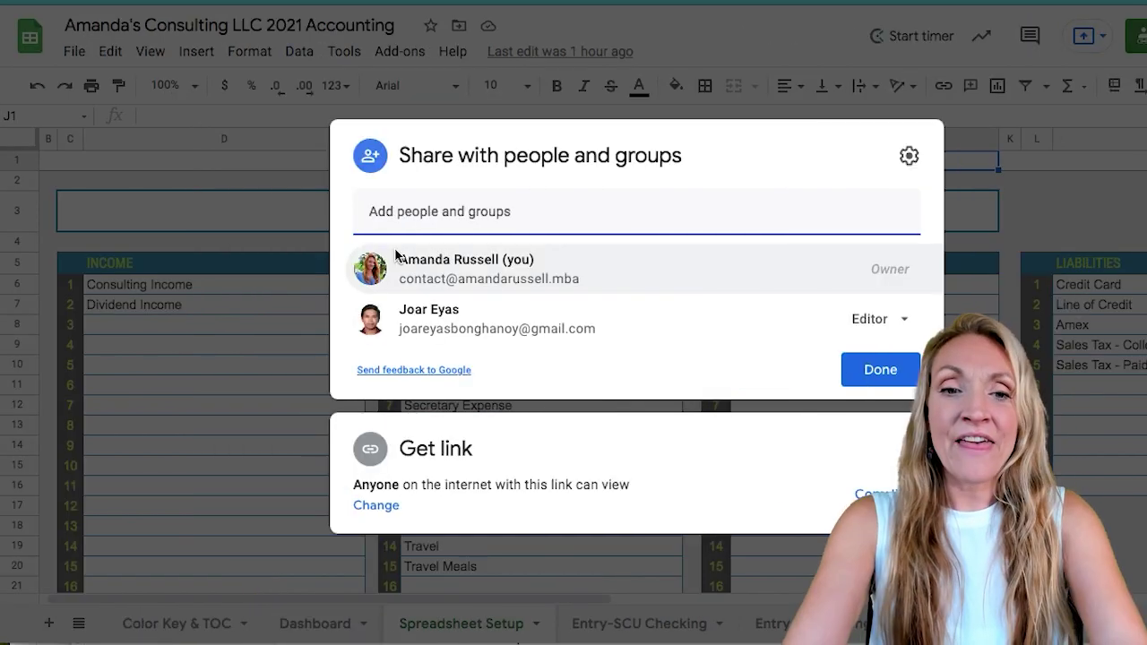
pyautogui.write('amanda')
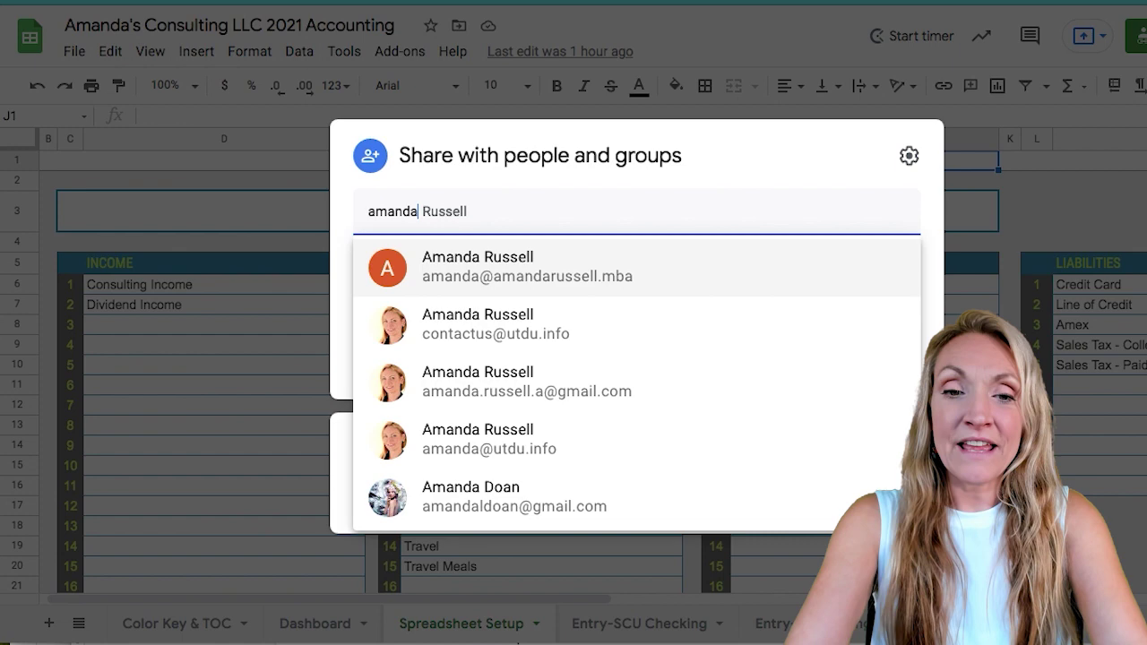
pyautogui.click(471, 265)
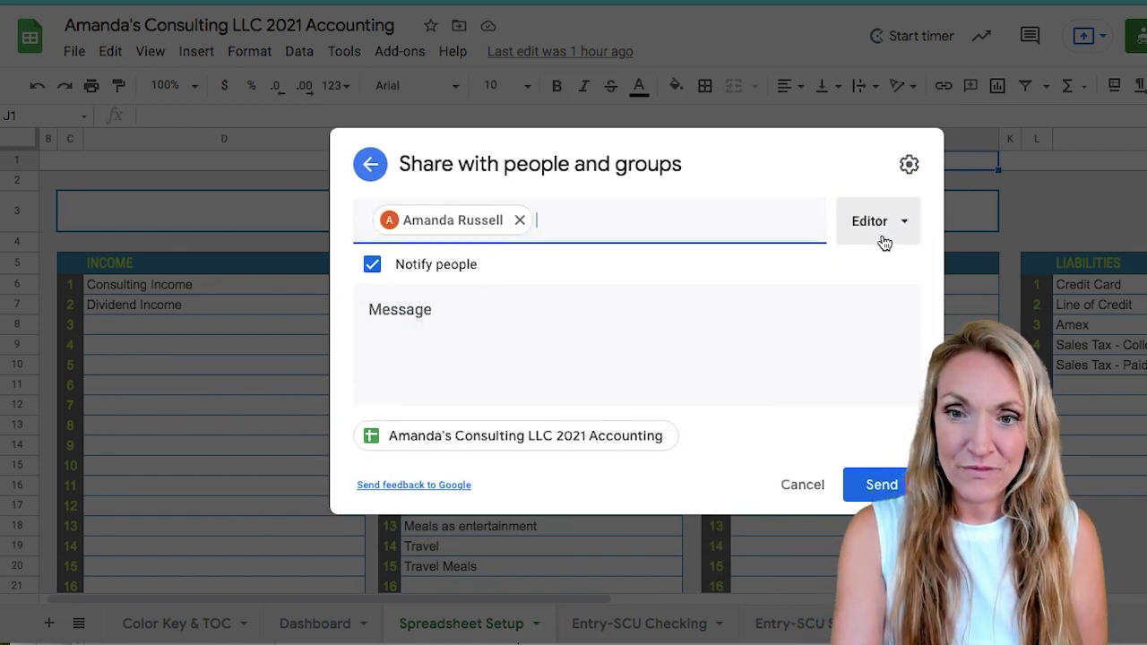
pyautogui.click(882, 236)
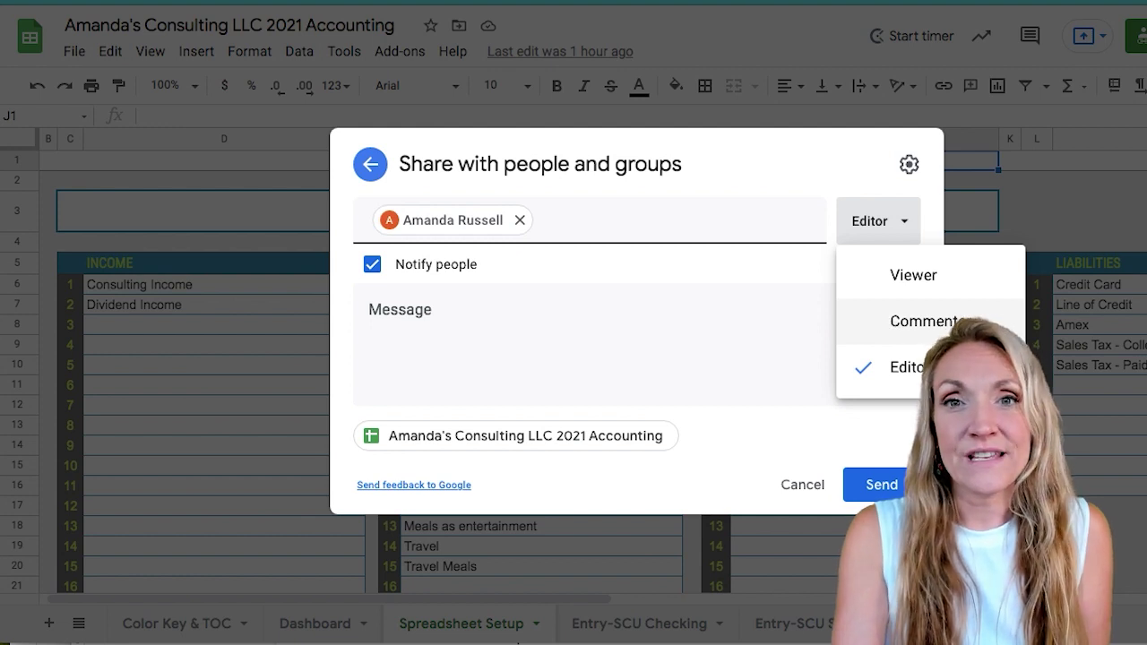
pyautogui.press('Escape')
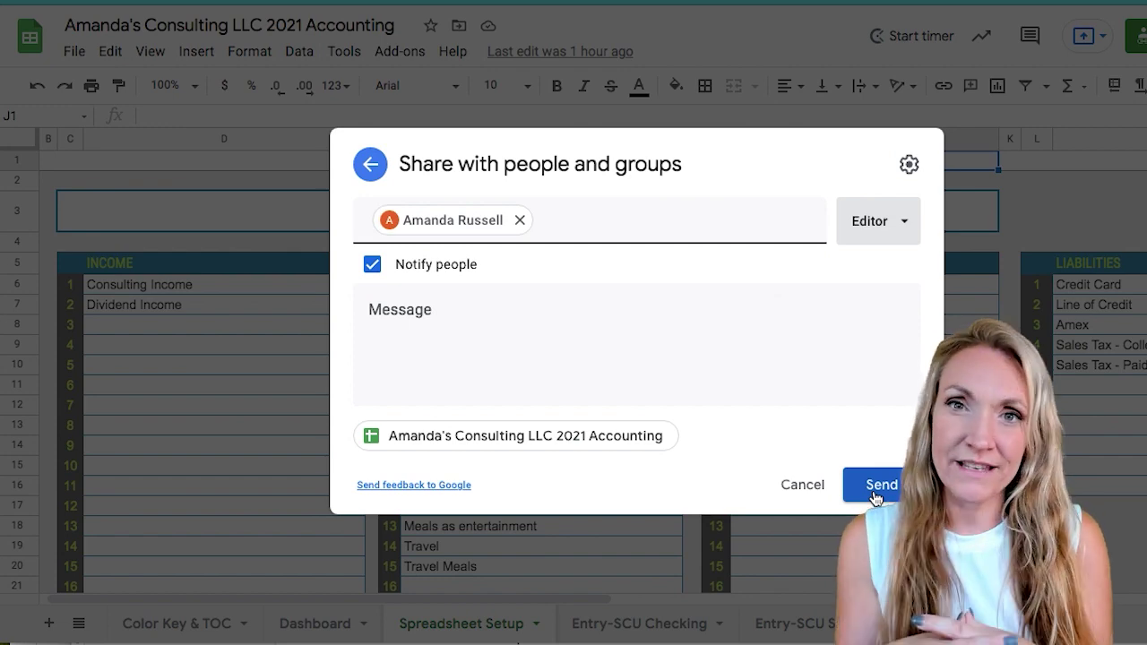
# Step: Add the message 'Check out my spreadsheet!' and send the invitation
pyautogui.click(636, 344)
pyautogui.write('C')
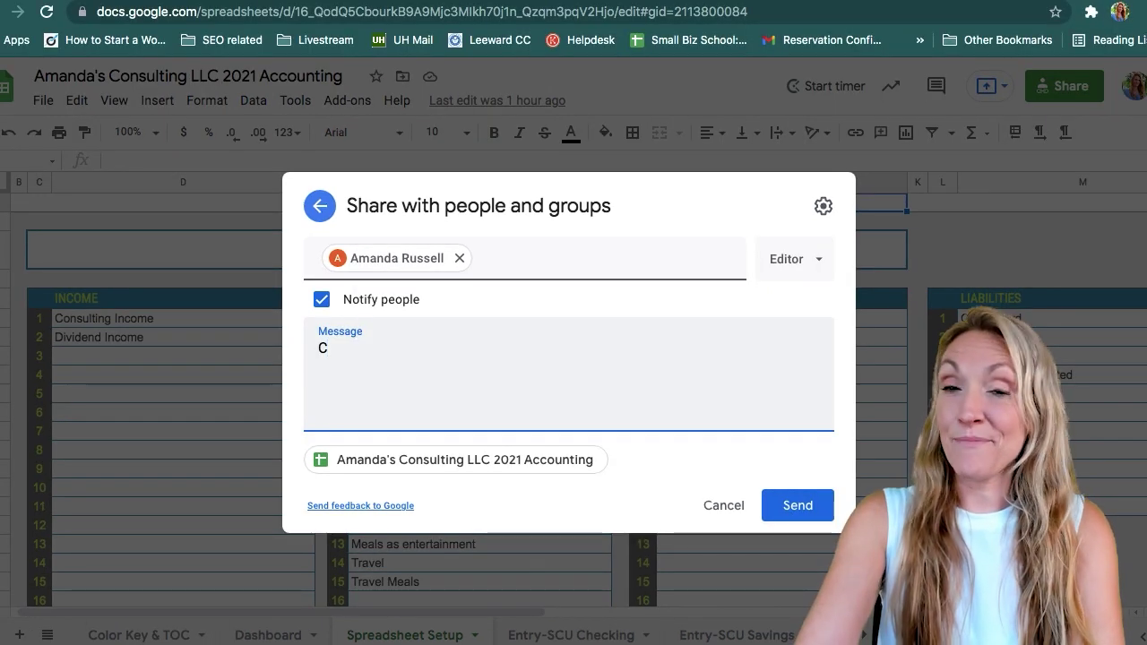
pyautogui.write('heck out my spreadsheet!')
pyautogui.click(786, 507)
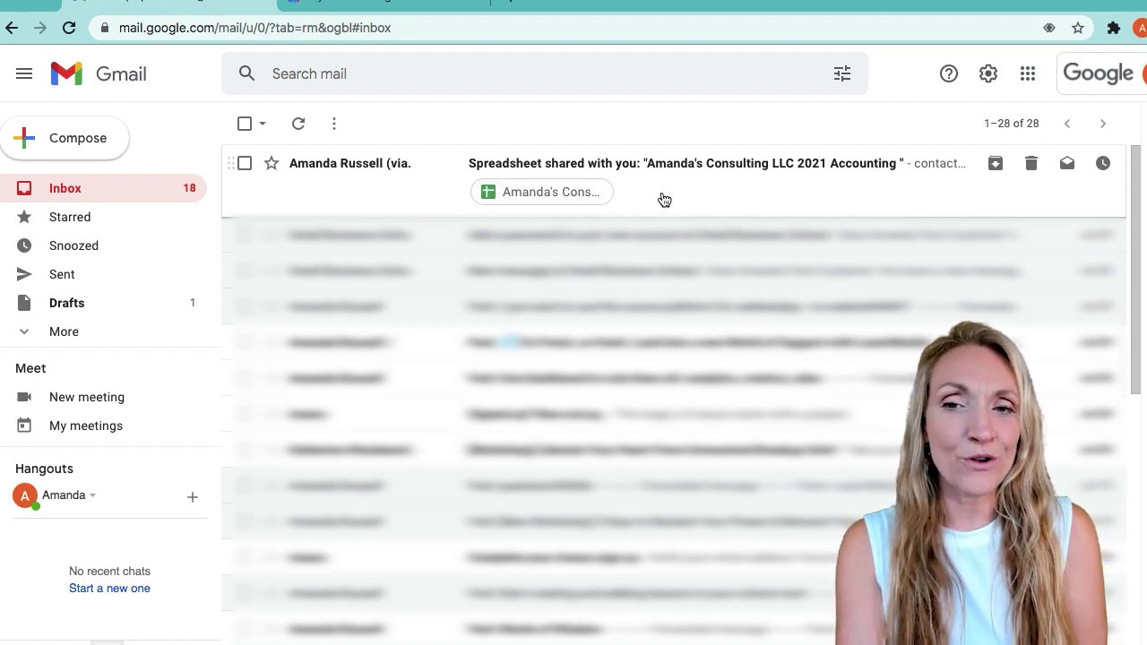
# Step: Open the 'Spreadsheet shared with you' email, highlight its note, then open the spreadsheet preview
pyautogui.click(729, 190)
pyautogui.moveTo(469, 463); pyautogui.dragTo(672, 463)
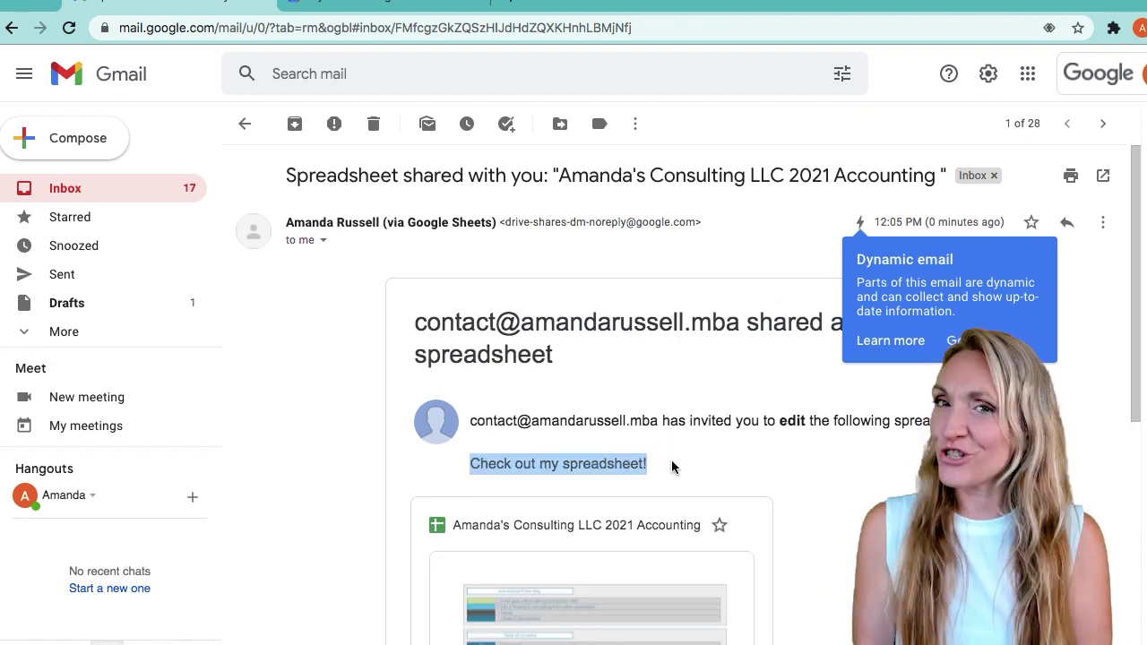
pyautogui.scroll(-3, 672, 467)
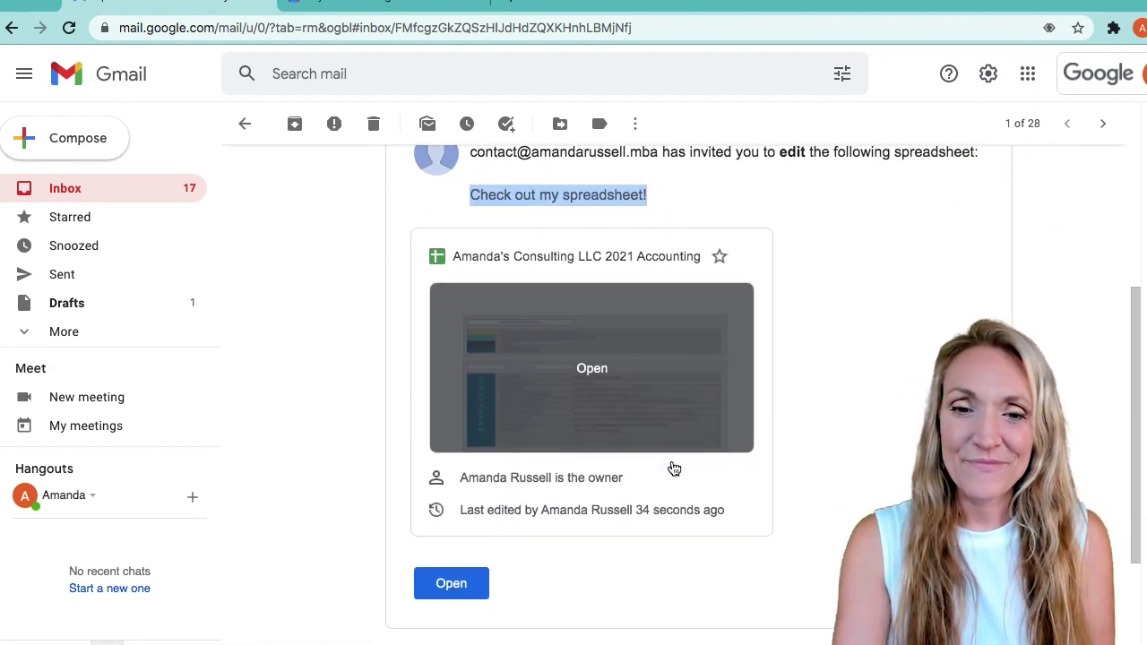
pyautogui.click(588, 353)
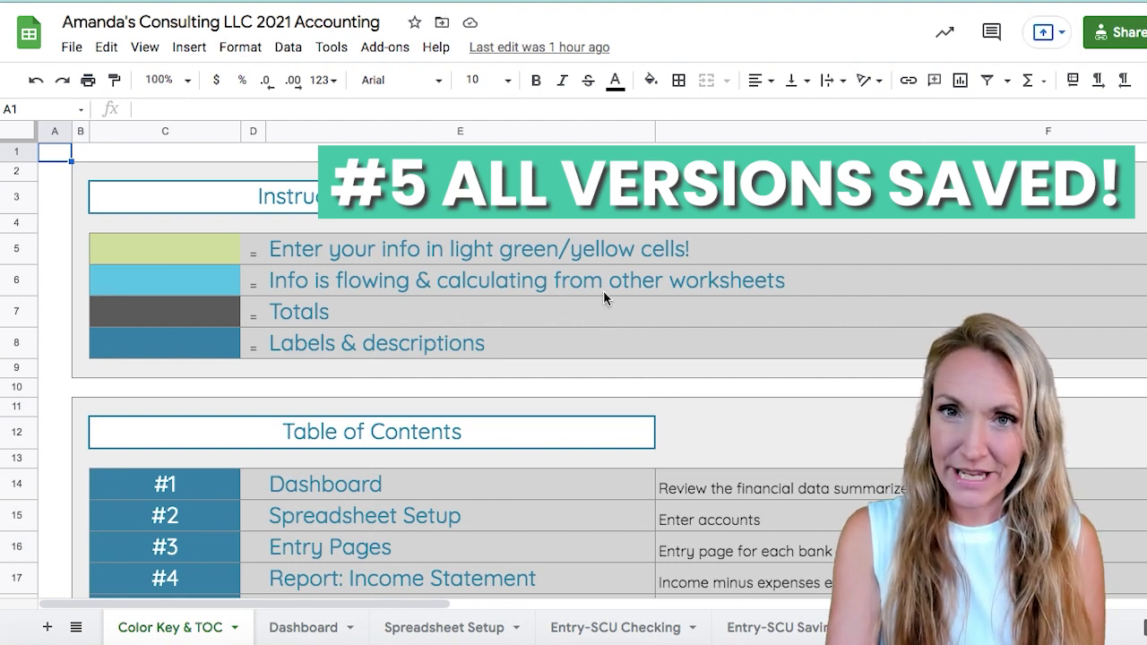
# Step: Open the full version history and choose Name this version for July 13, 11:57 AM
pyautogui.click(72, 47)
pyautogui.moveTo(130, 350)
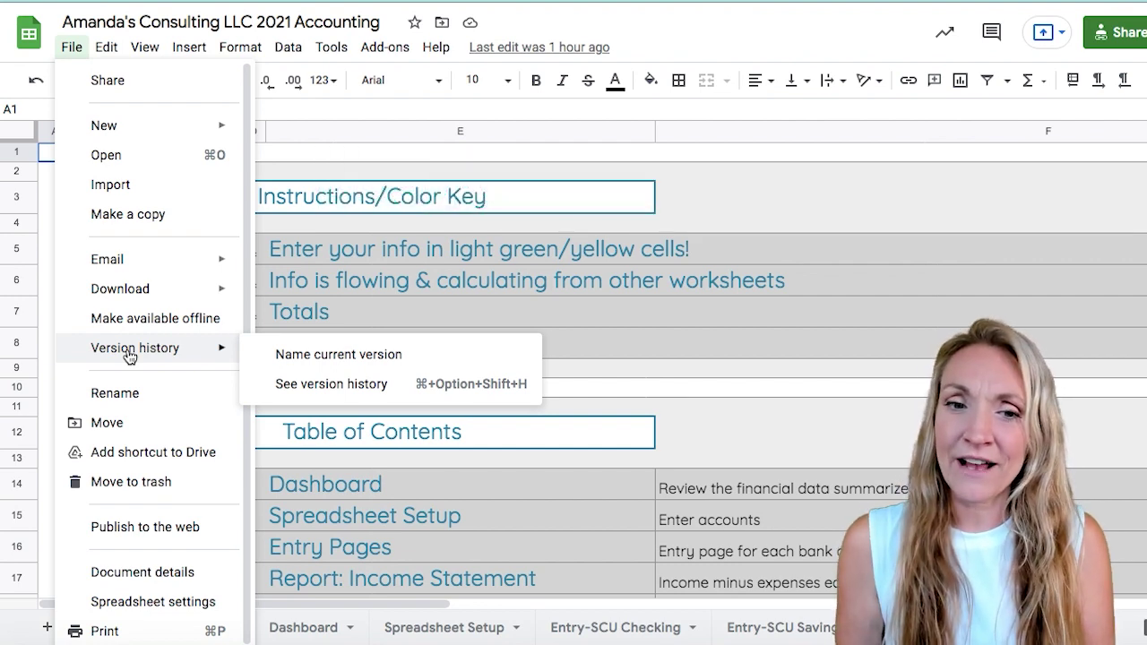
pyautogui.click(283, 384)
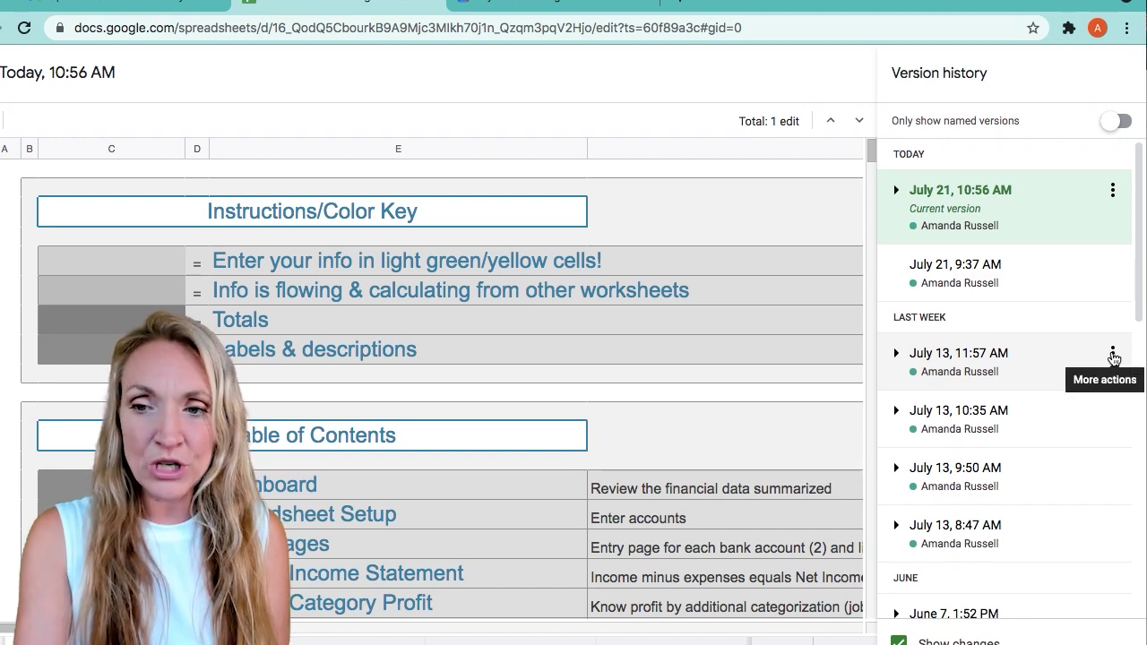
pyautogui.click(1112, 353)
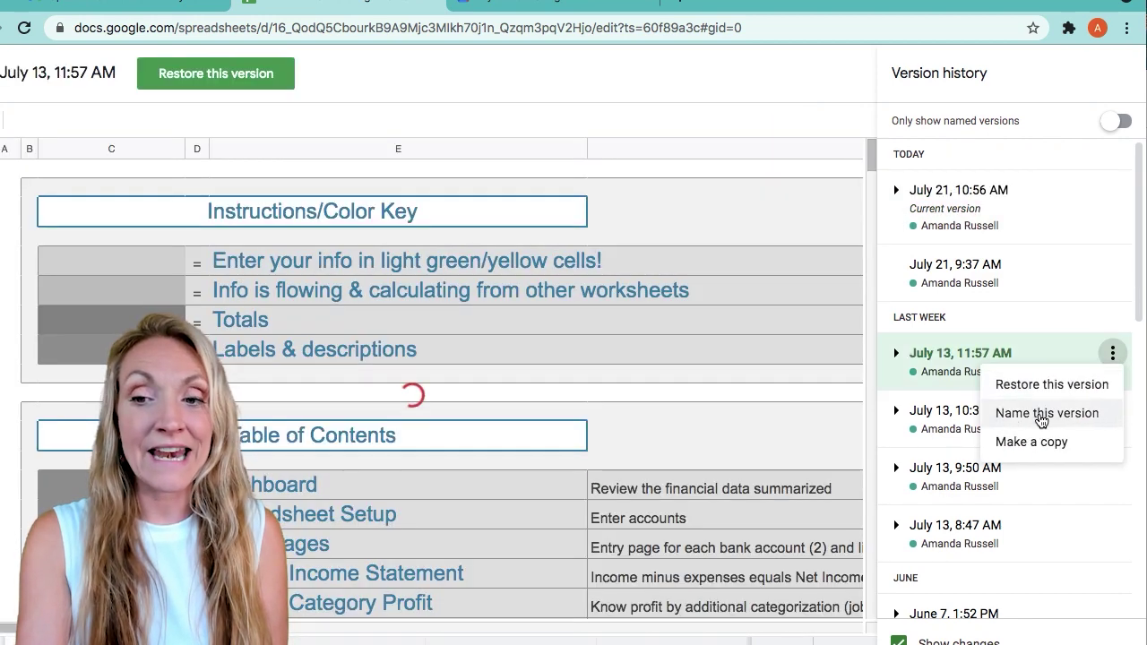
pyautogui.click(1030, 413)
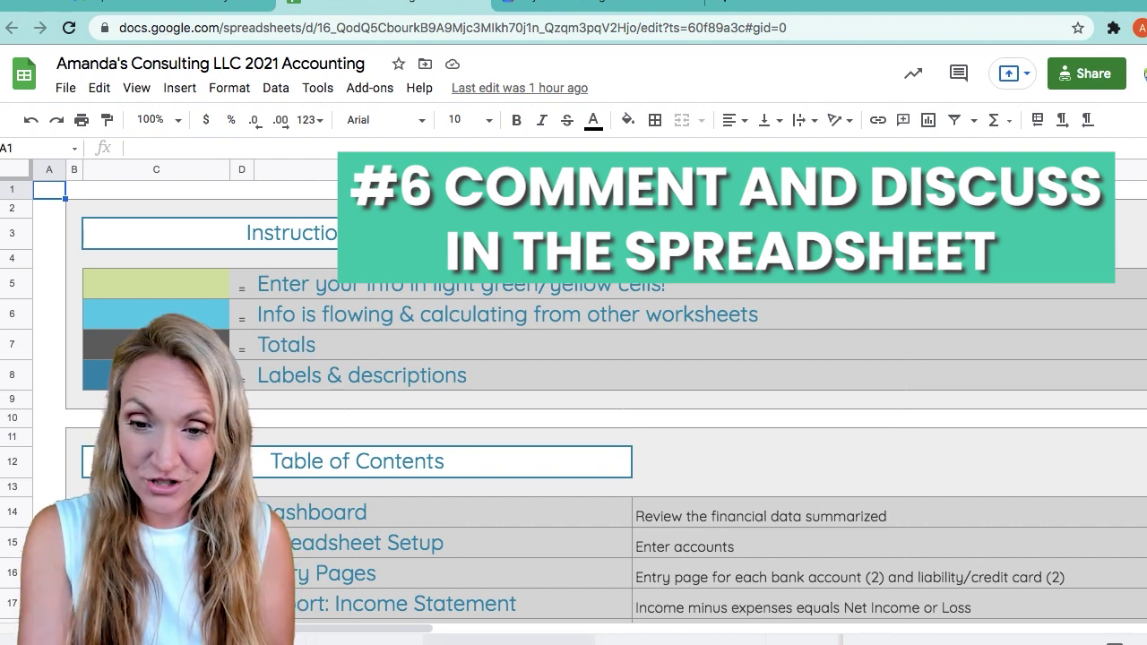
# Step: On the Income Statement, start a comment on the empty May Dividend Income cell J10
pyautogui.click(604, 638)
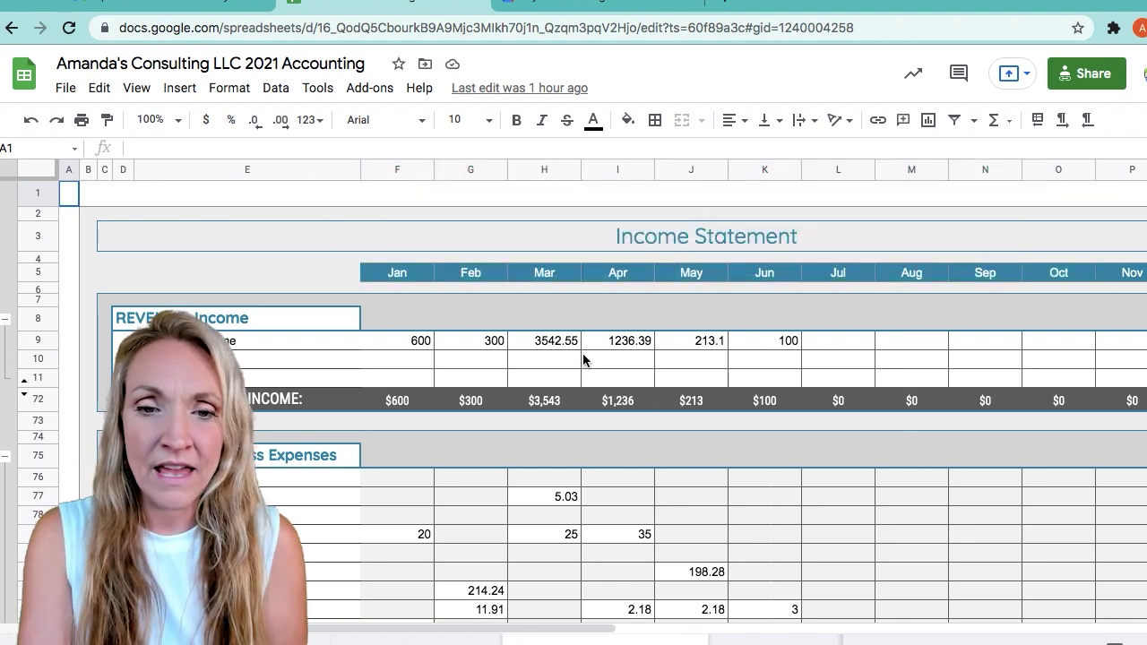
pyautogui.click(660, 362)
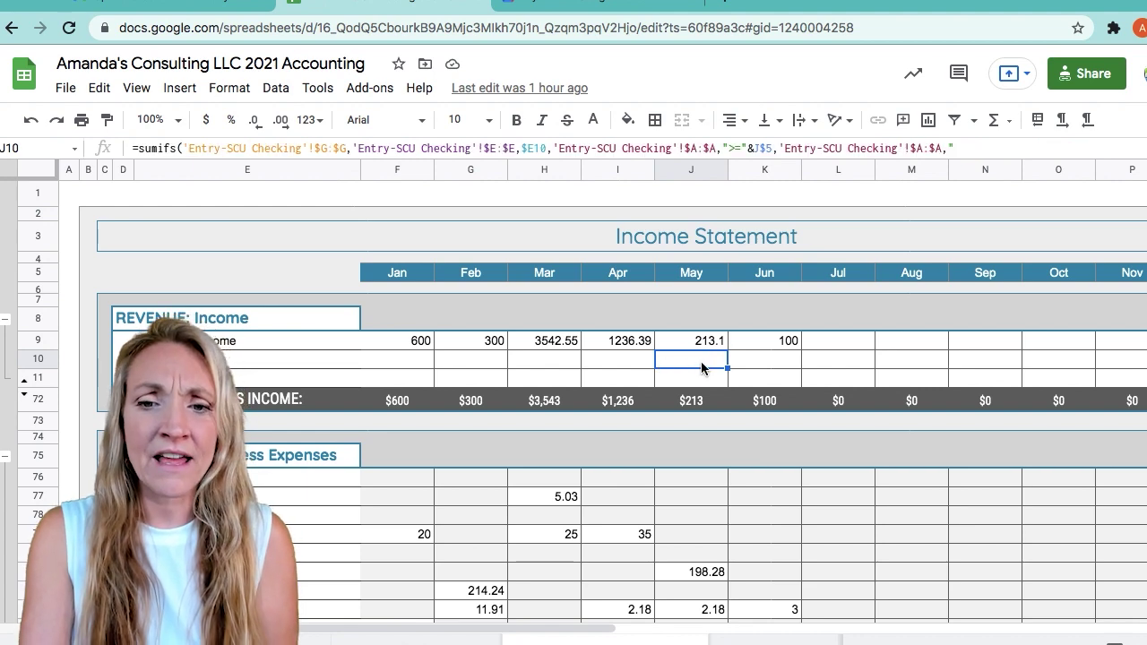
pyautogui.rightClick(702, 368)
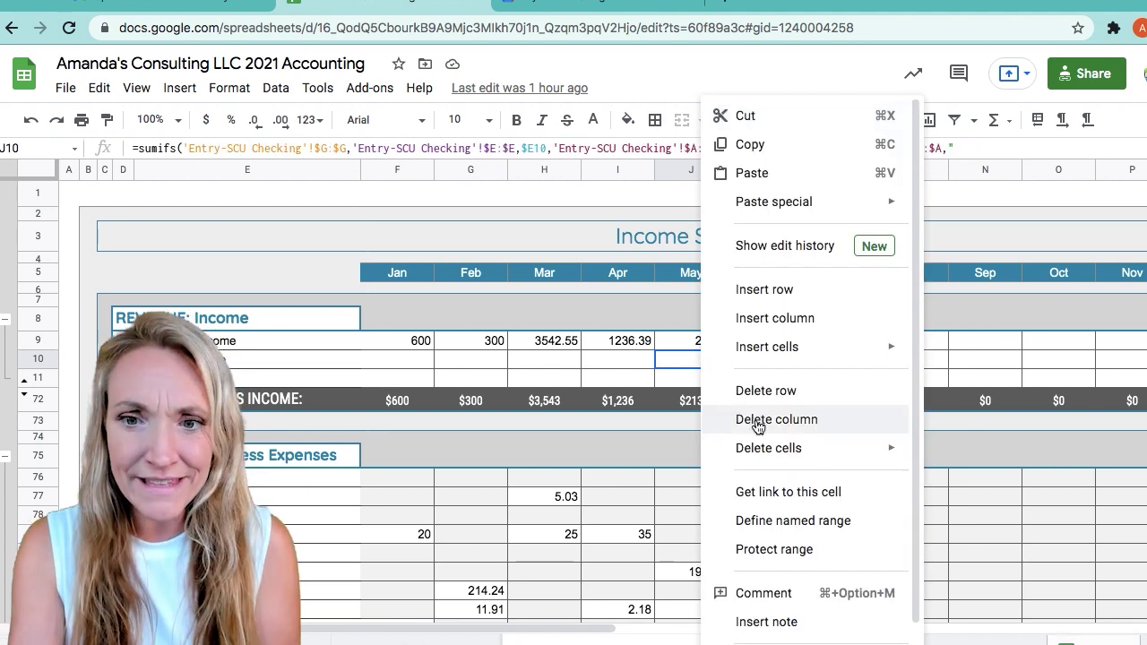
pyautogui.scroll(-1, 761, 430)
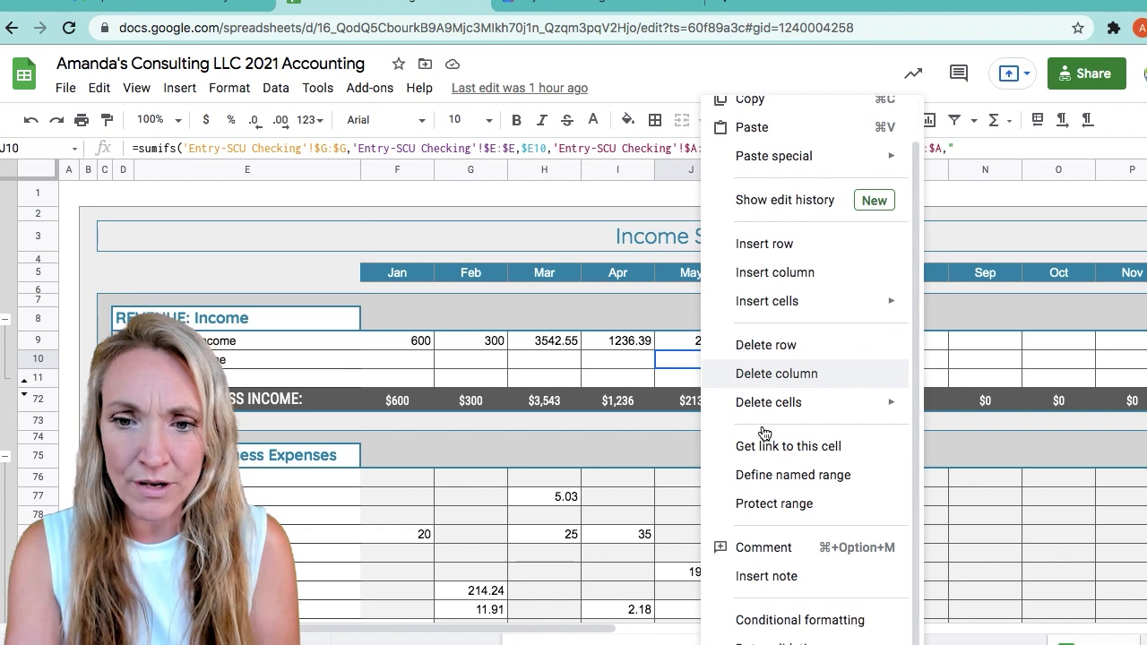
pyautogui.click(726, 548)
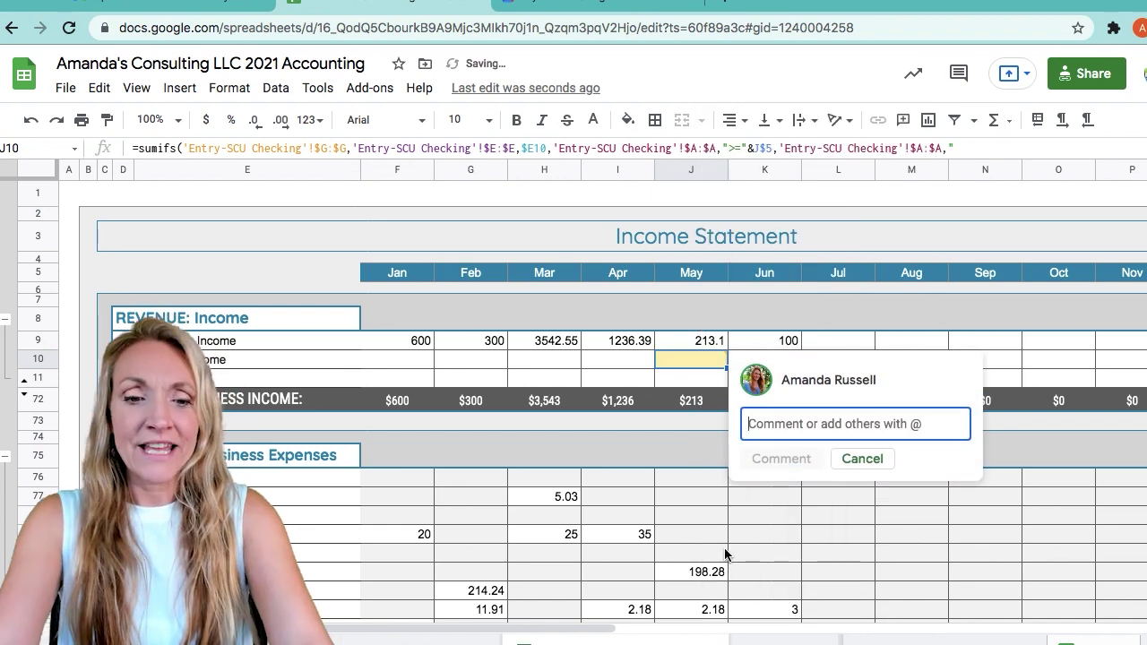
# Step: Mention the collaborator and post the comment 'Why isn't this right?'
pyautogui.write('@amanda')
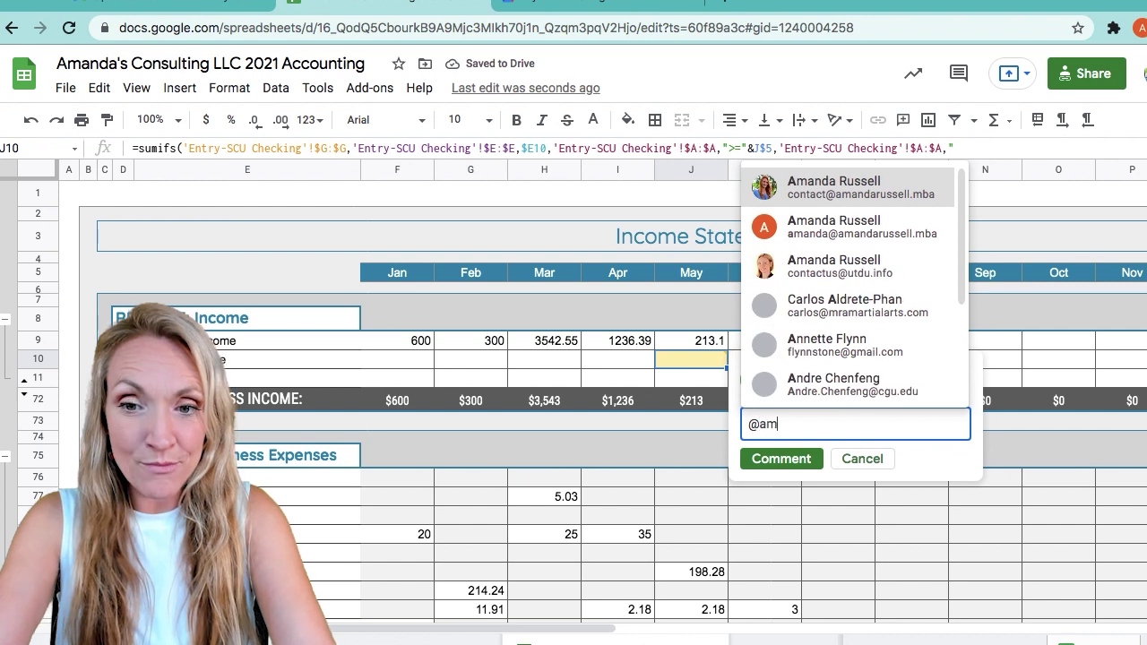
pyautogui.click(813, 229)
pyautogui.press('Return')
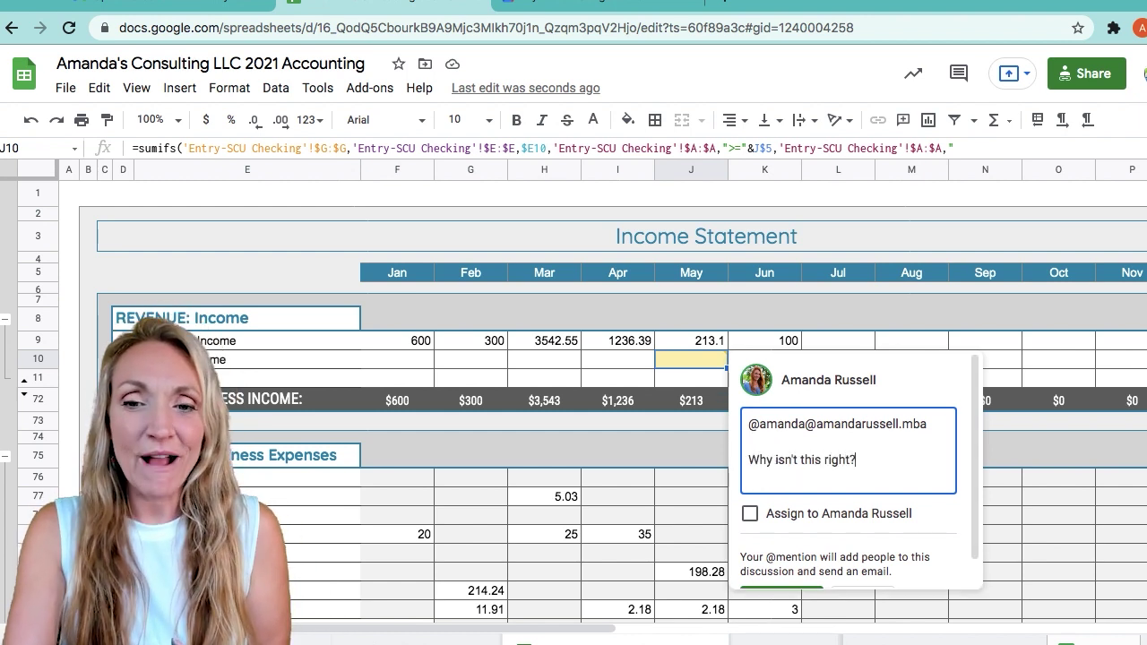
pyautogui.scroll(-1, 838, 489)
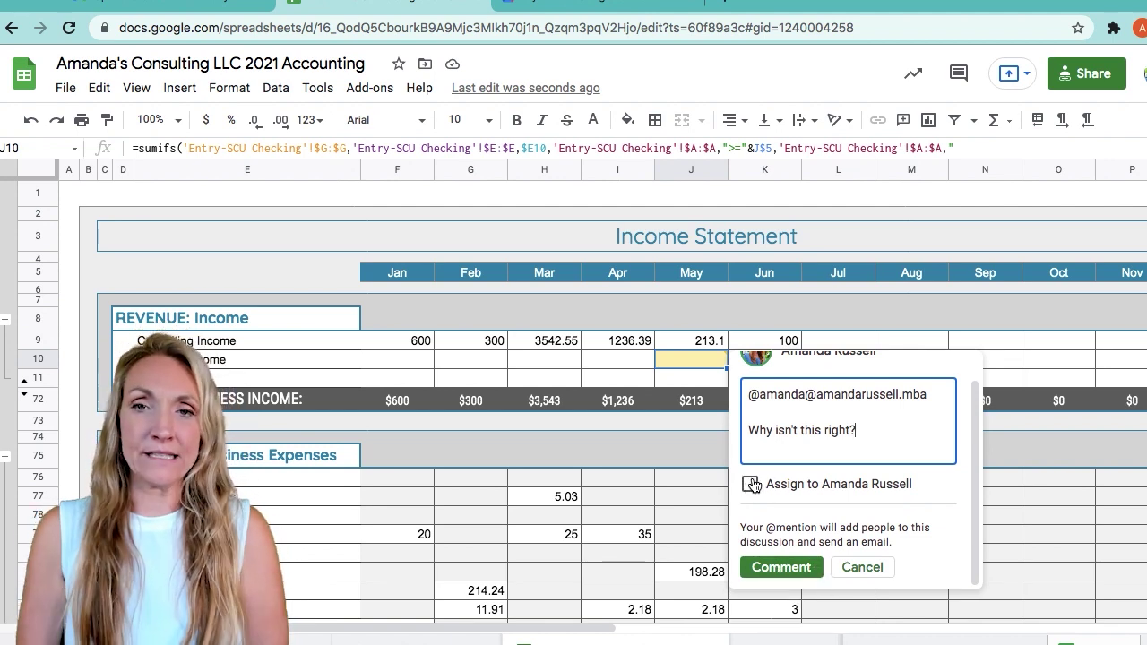
pyautogui.click(777, 568)
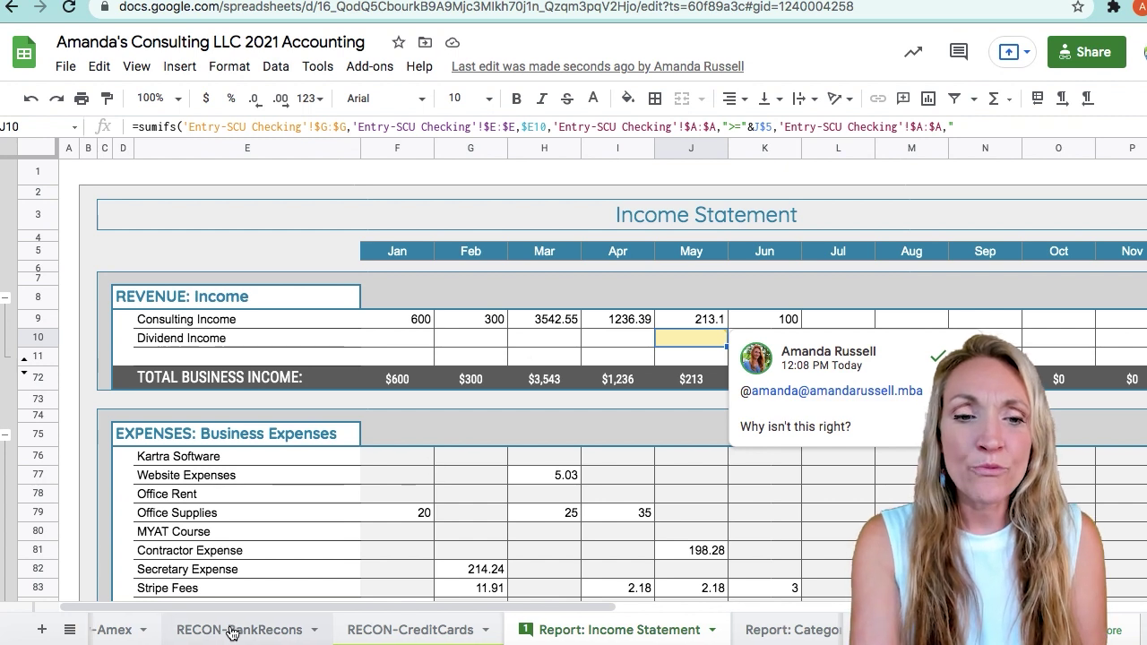
# Step: Show the history of all comments on the sheet
pyautogui.hscroll(-5, 231, 630)
pyautogui.hscroll(5, 231, 630)
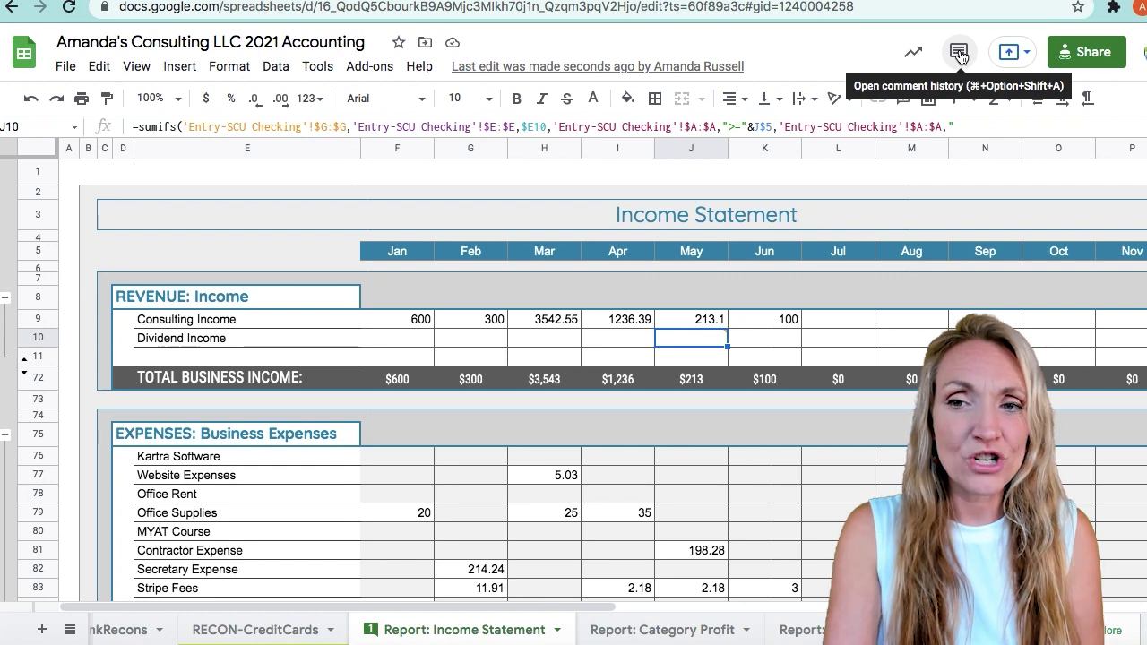
pyautogui.click(958, 56)
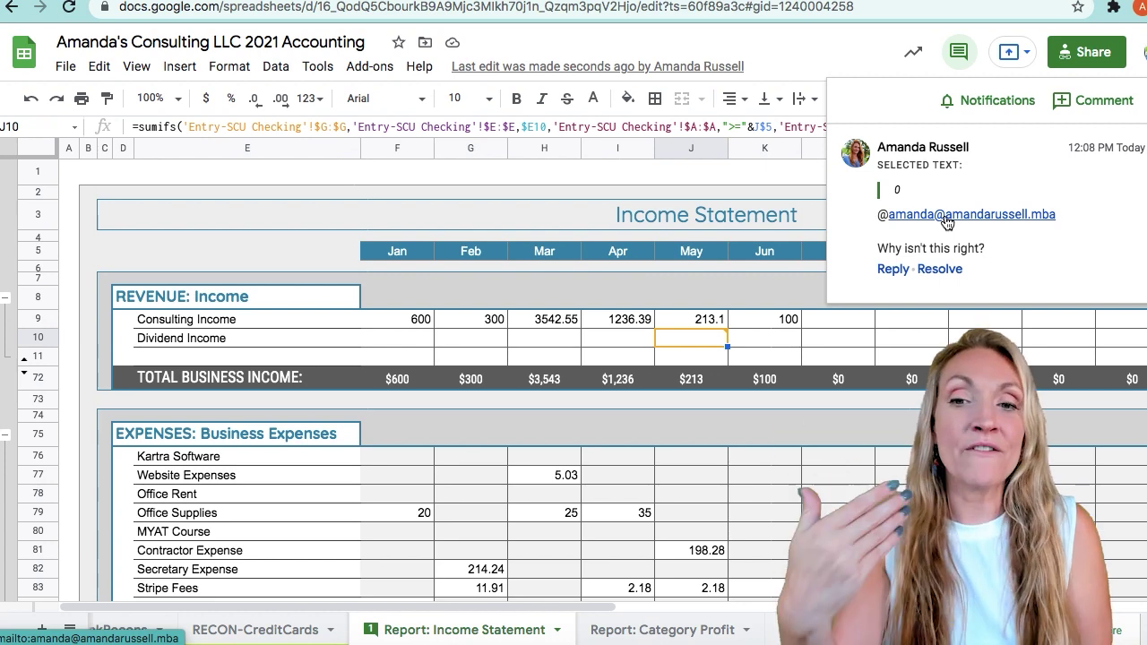
pyautogui.click(878, 189)
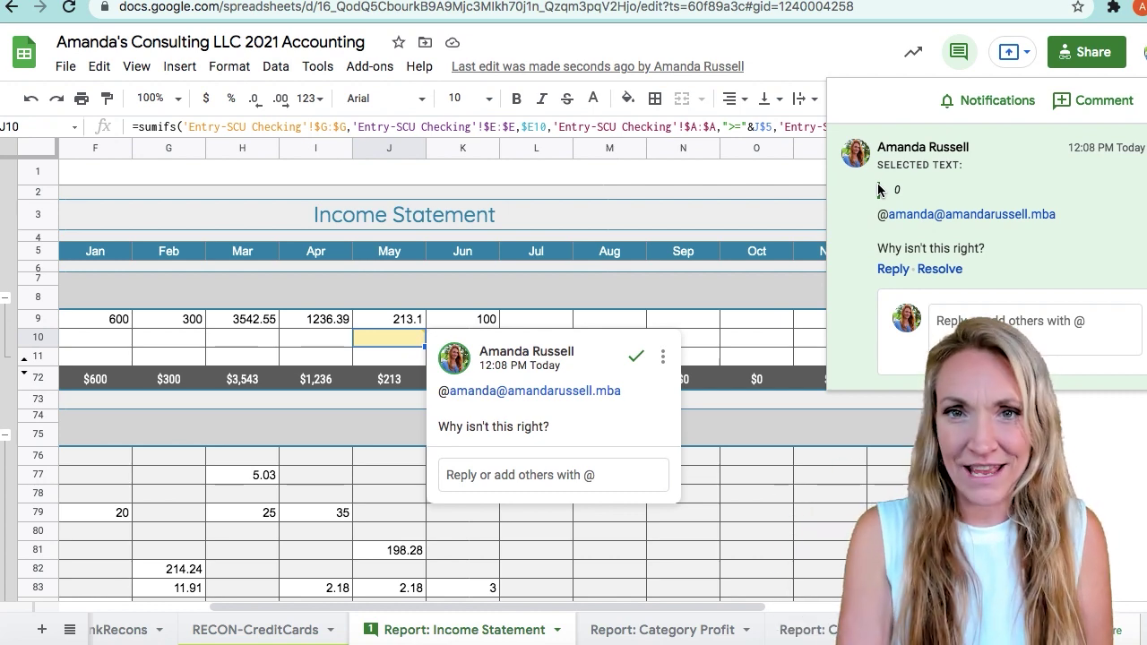
pyautogui.click(978, 321)
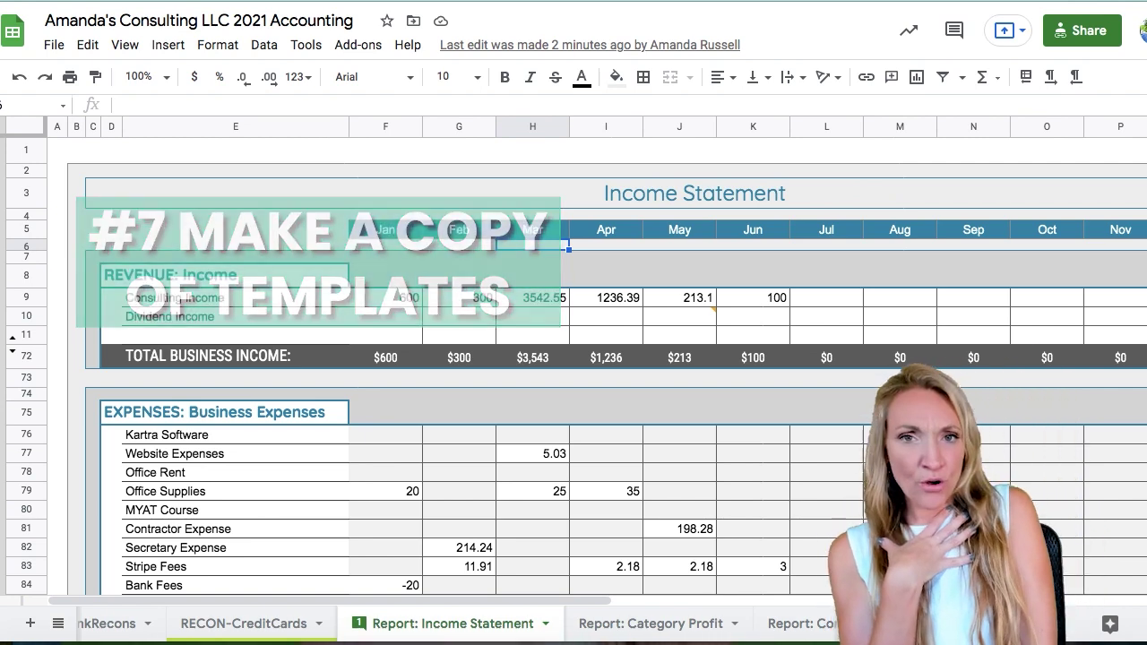
pyautogui.click(54, 46)
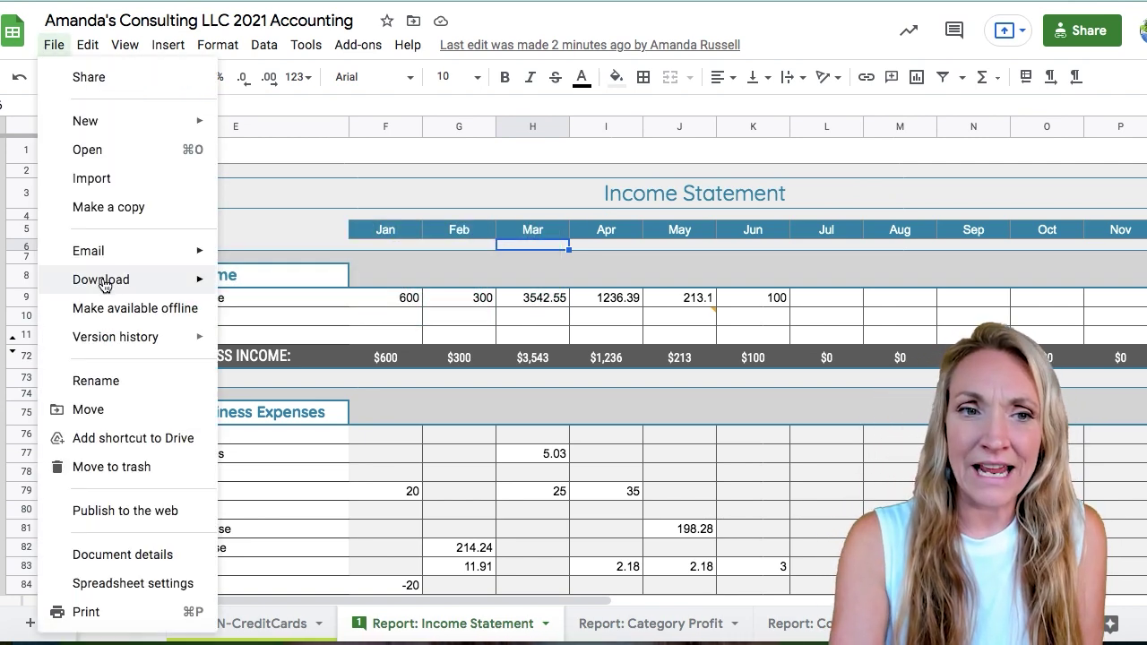
# Step: Copy the workbook with its default name into MYAT All Accounting Templates 2/2021, unshared, without comments
pyautogui.click(105, 208)
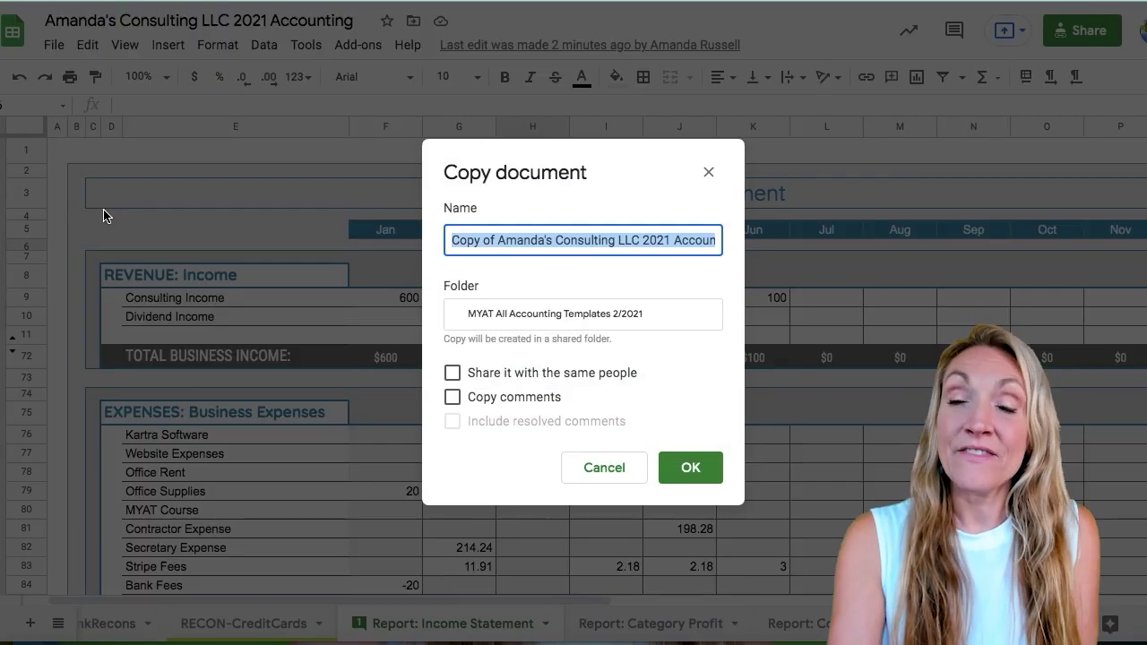
pyautogui.click(508, 240)
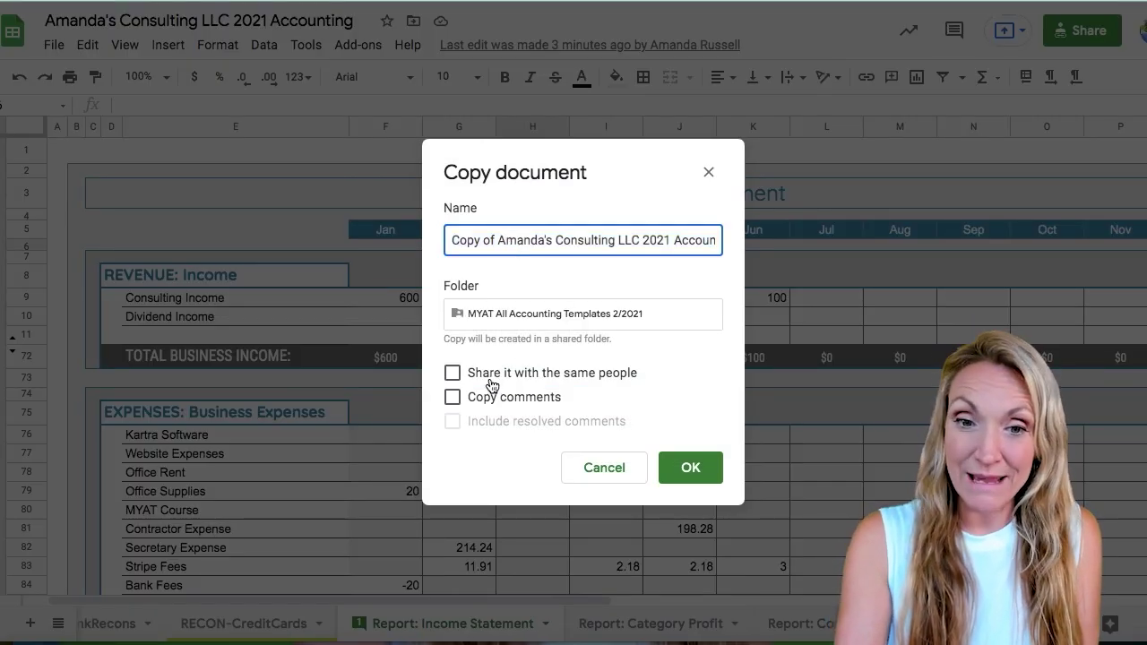
pyautogui.click(477, 315)
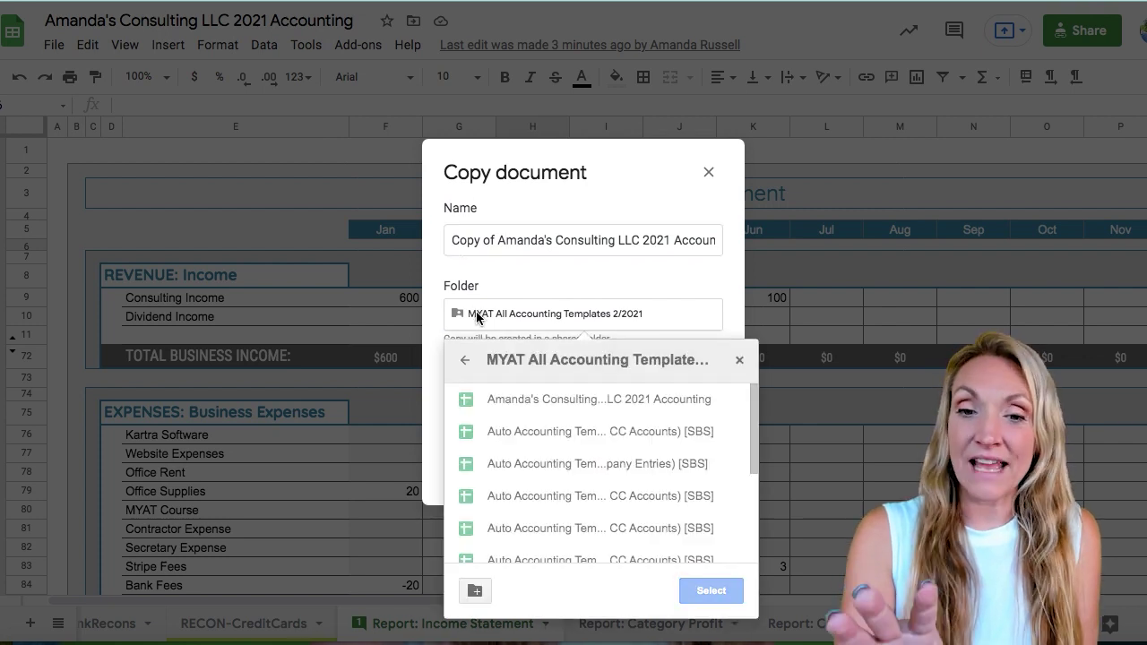
pyautogui.click(563, 266)
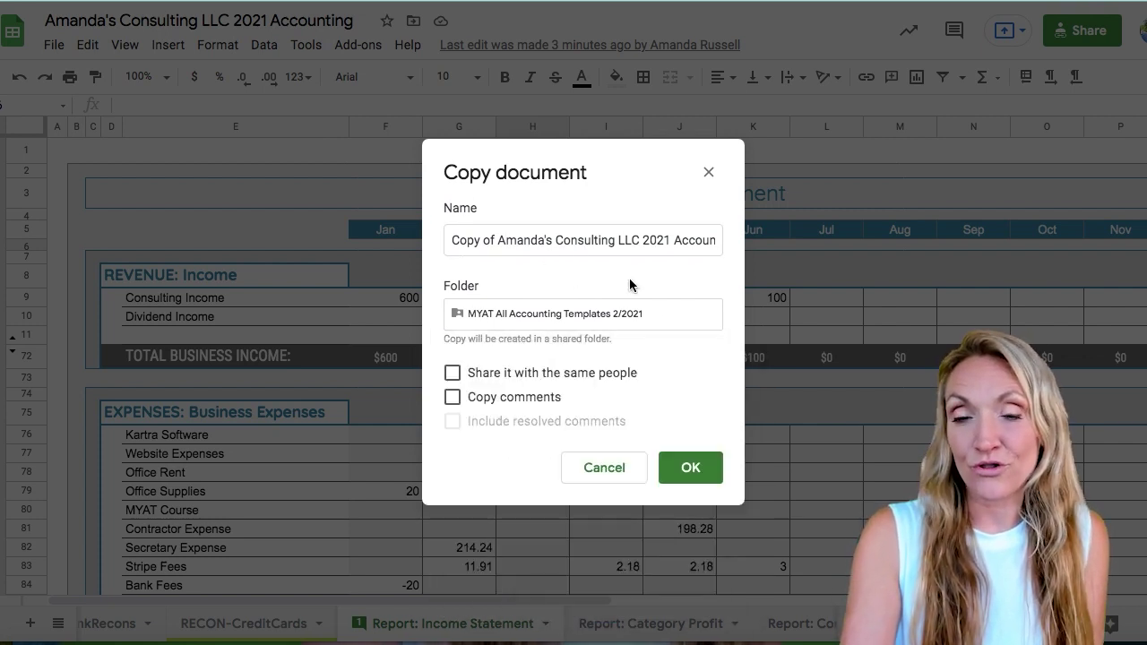
pyautogui.click(677, 466)
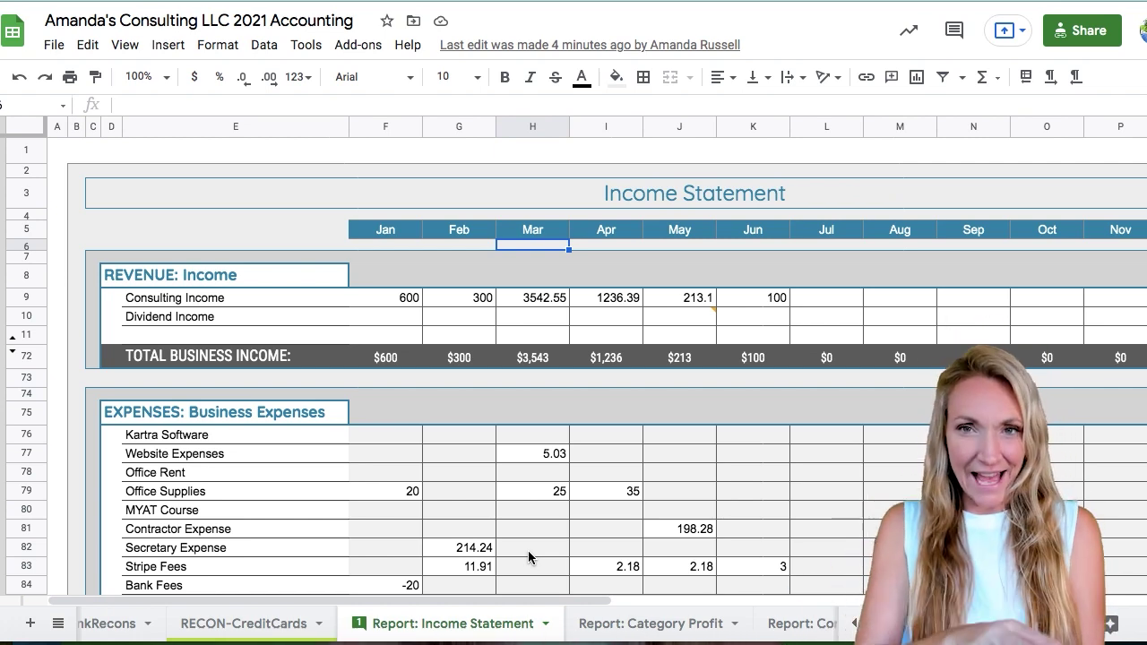
# Step: Select the whole sheet with Cmd+A and the corner box, then clear it by picking cell F76
pyautogui.hotkey('ctrl', 'a')
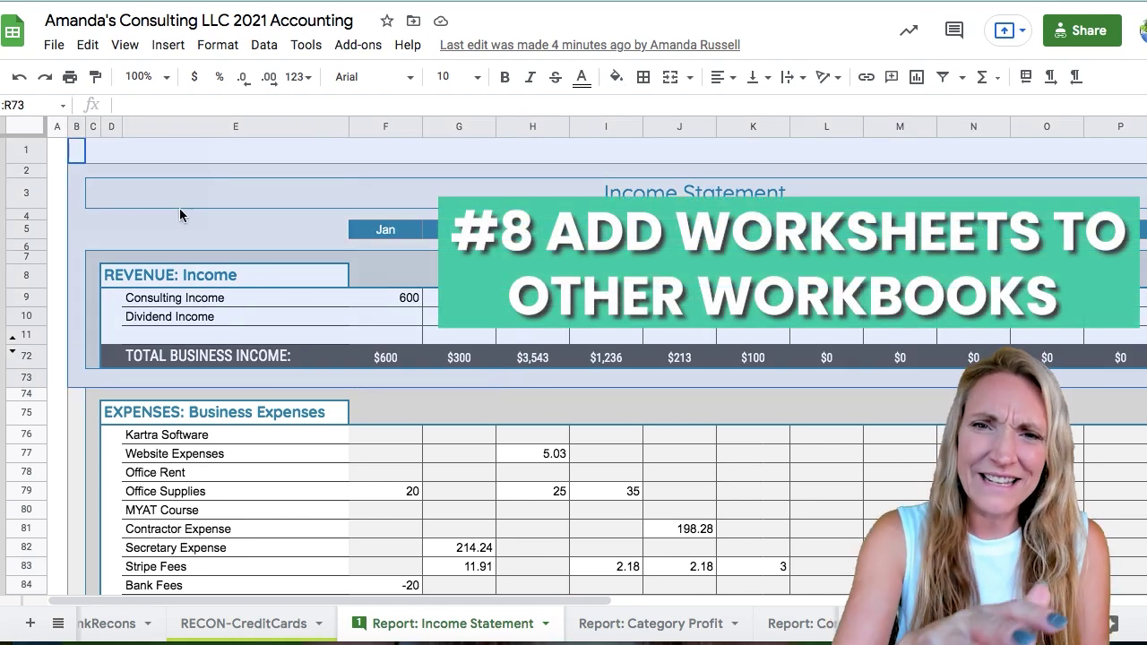
pyautogui.click(27, 128)
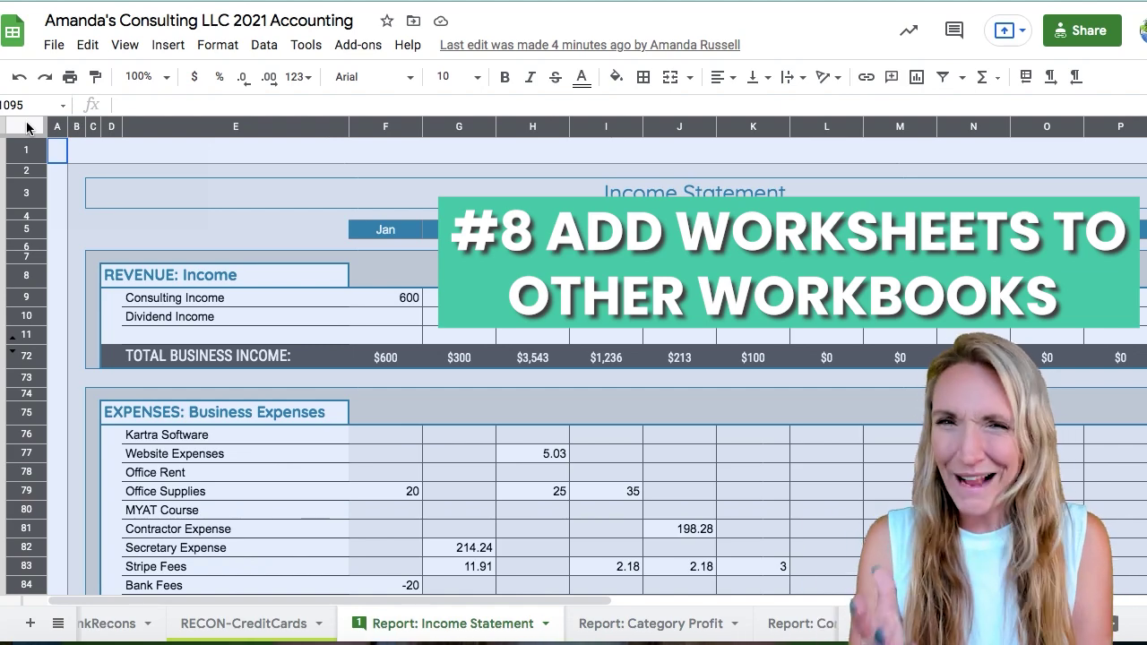
pyautogui.click(366, 437)
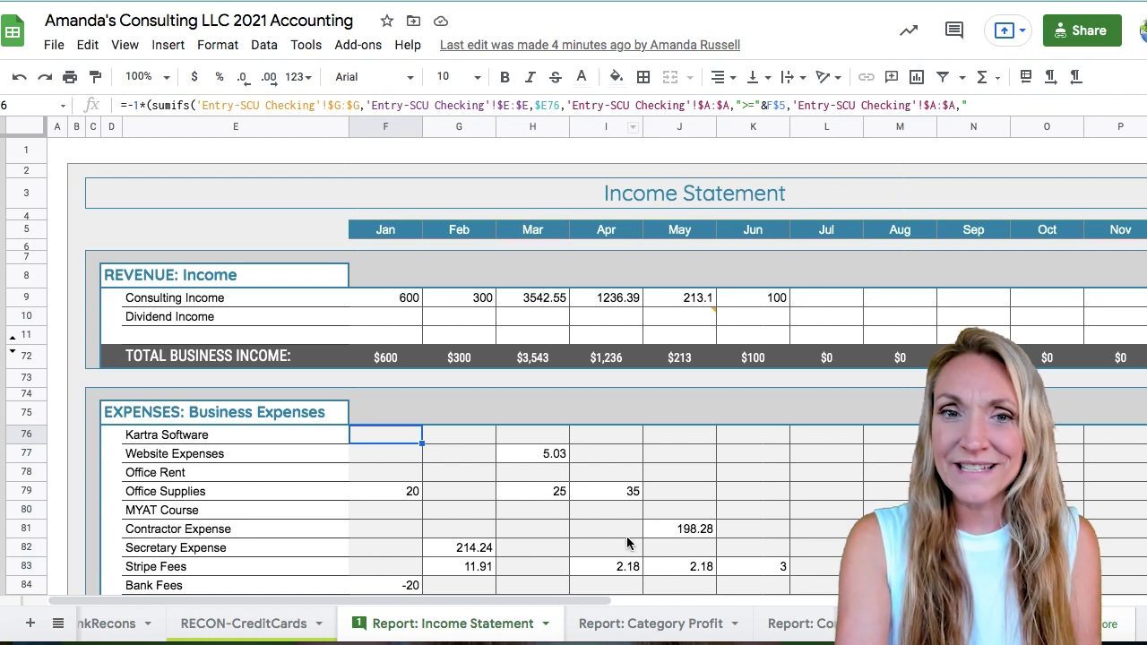
# Step: Copy the Income Statement sheet to an existing spreadsheet and select the copied workbook's URL
pyautogui.click(544, 625)
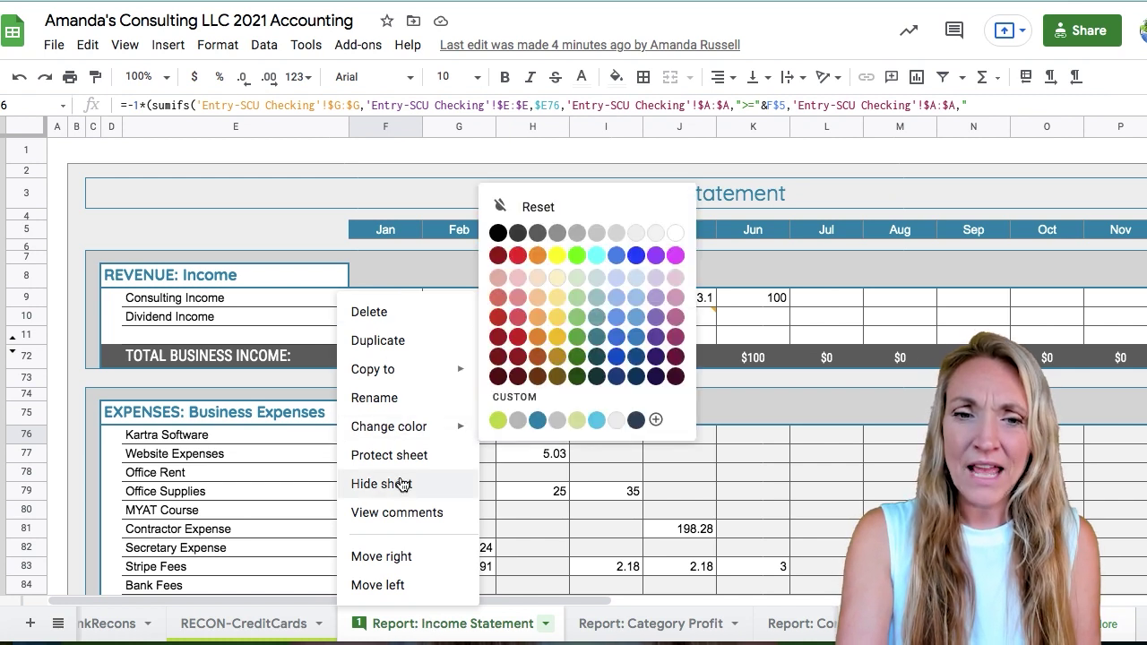
pyautogui.moveTo(388, 371)
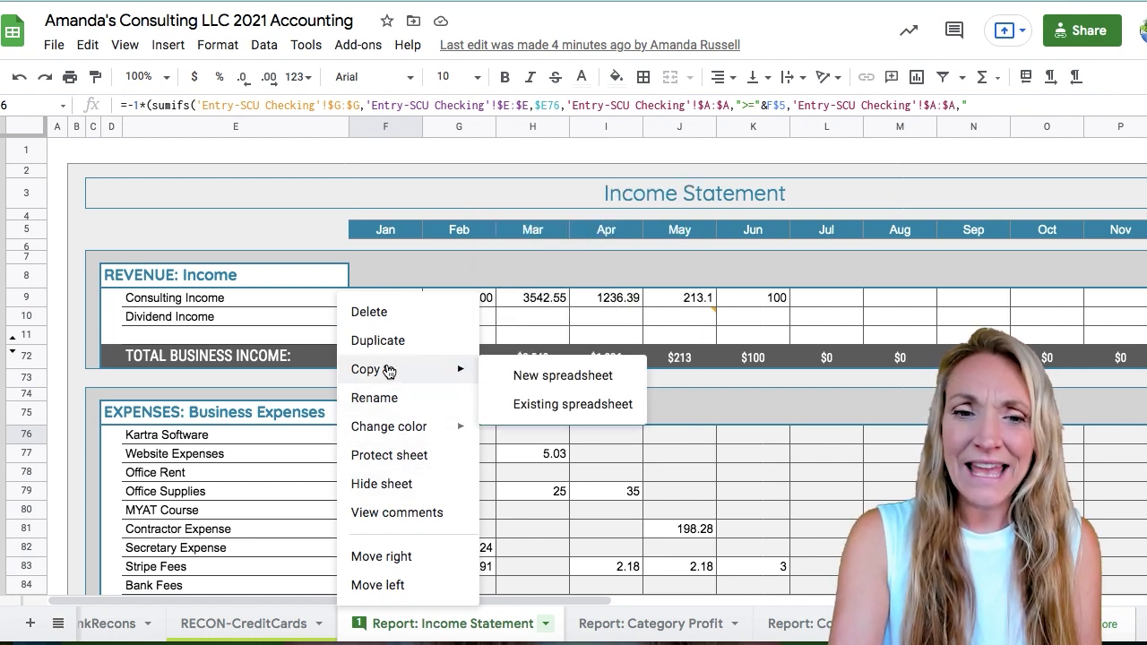
pyautogui.click(571, 404)
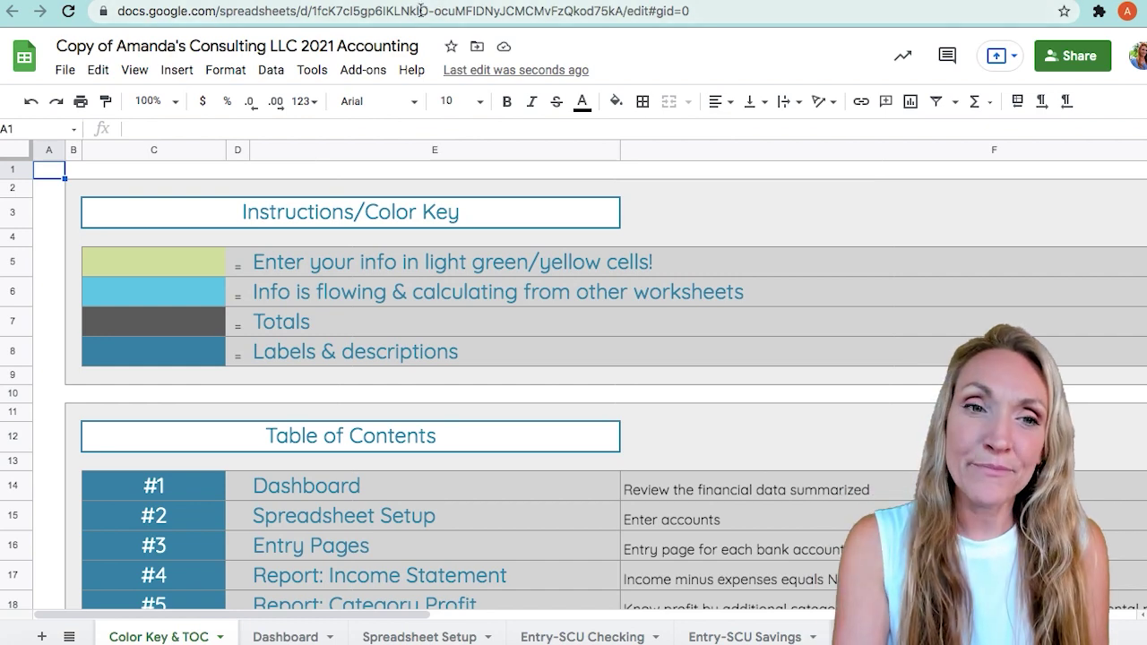
pyautogui.click(421, 11)
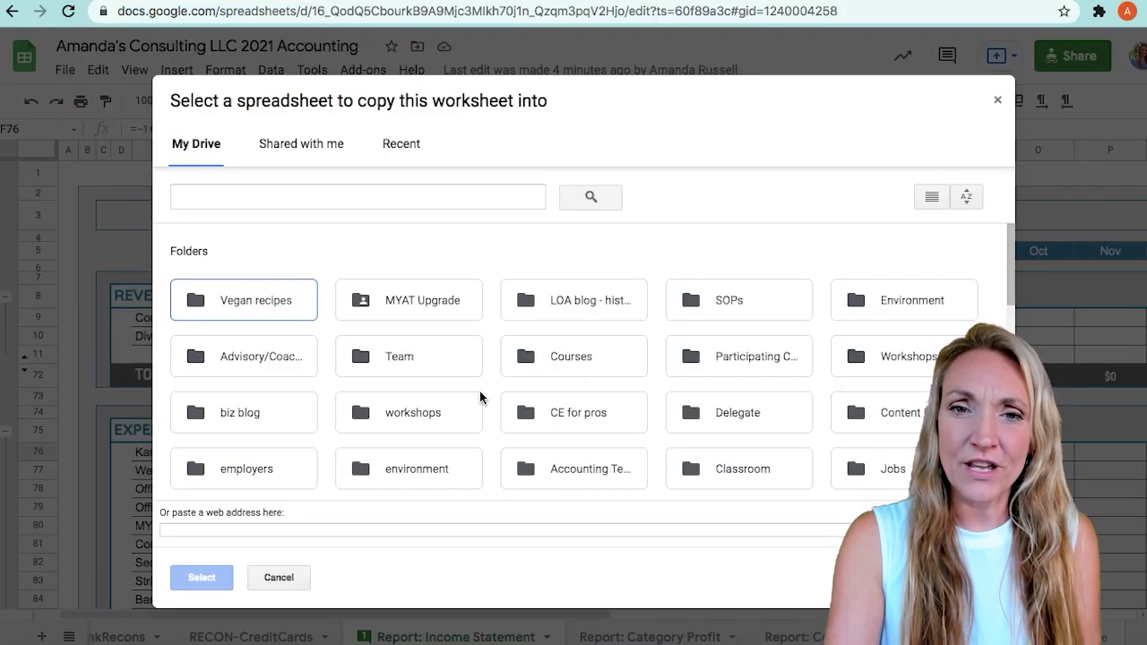
# Step: Paste the copied workbook's address as the destination and copy the sheet into it
pyautogui.click(272, 529)
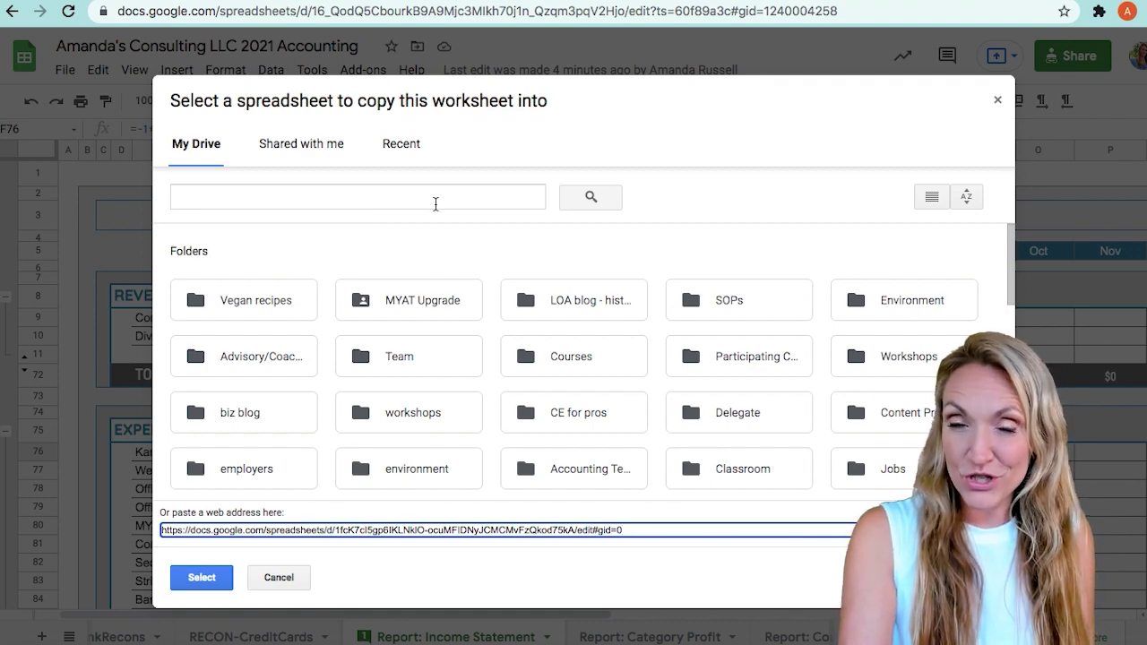
pyautogui.click(202, 578)
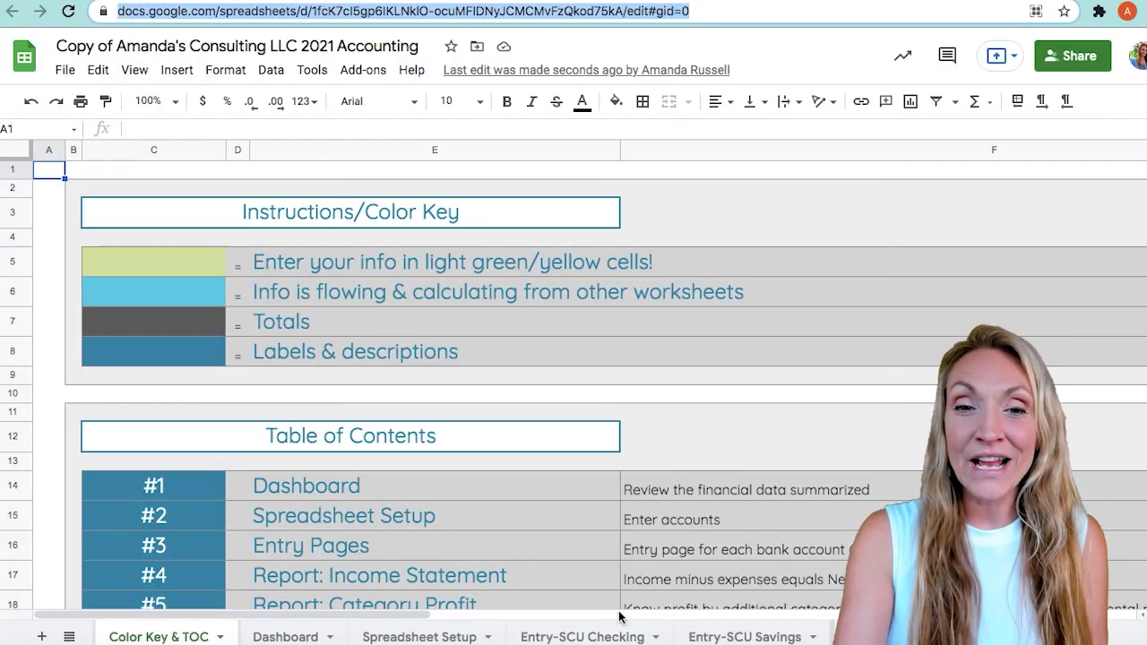
# Step: Go to the Report tabs and open Report: Income Statement, then Report: Category Profit
pyautogui.hscroll(10, 667, 639)
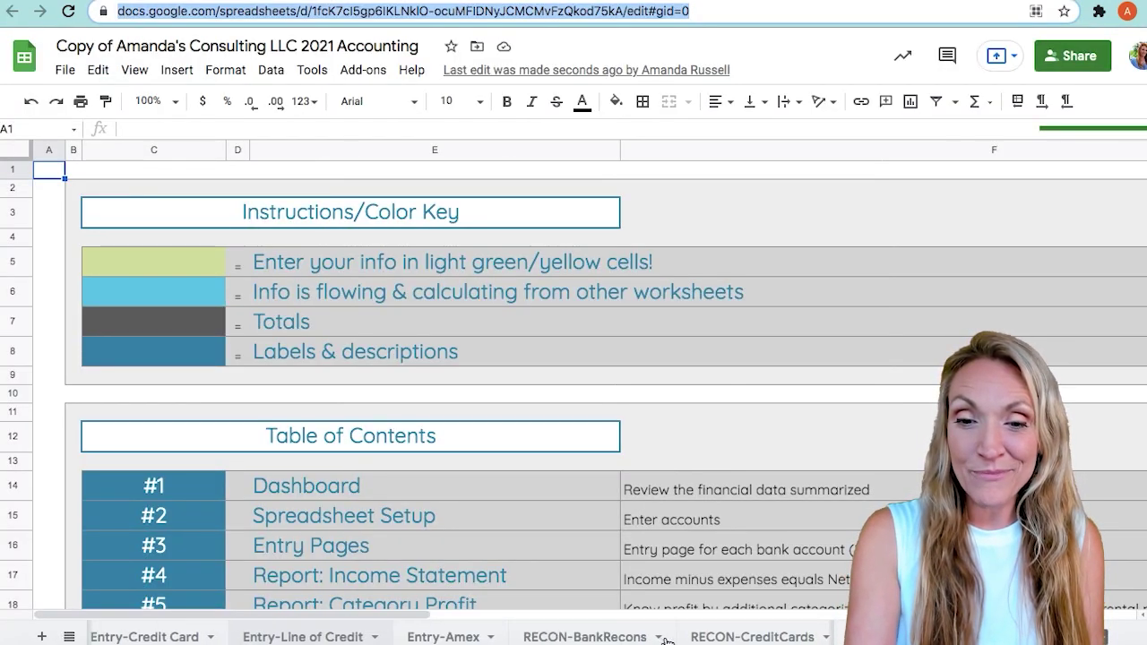
pyautogui.hscroll(5, 667, 639)
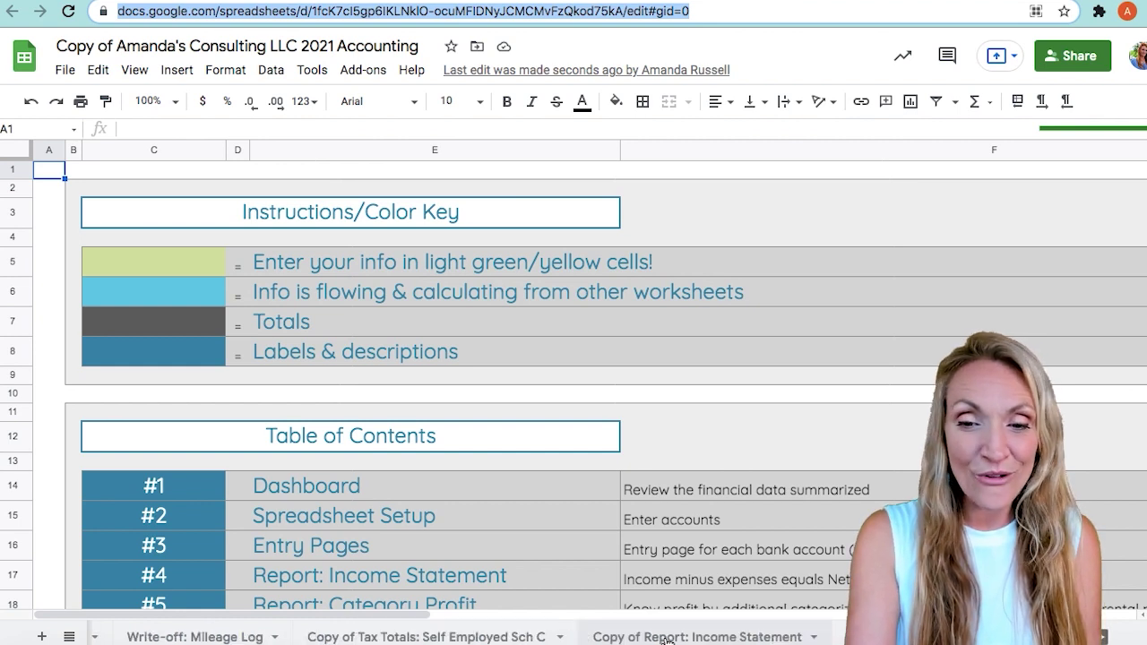
pyautogui.click(620, 641)
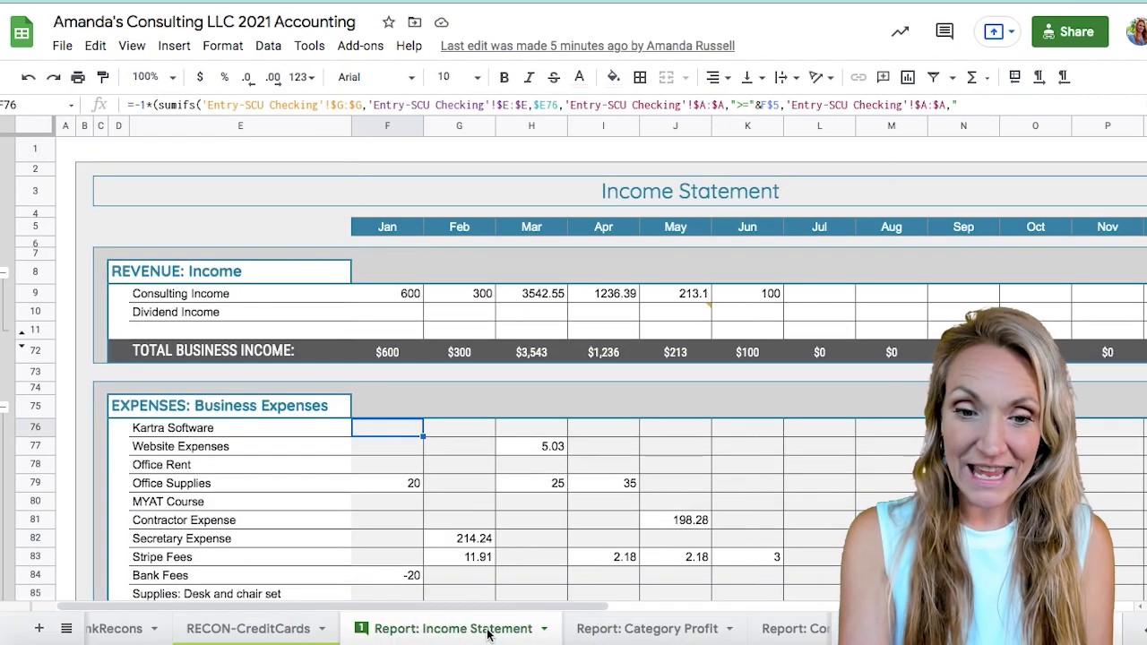
pyautogui.click(705, 629)
pyautogui.doubleClick(660, 628)
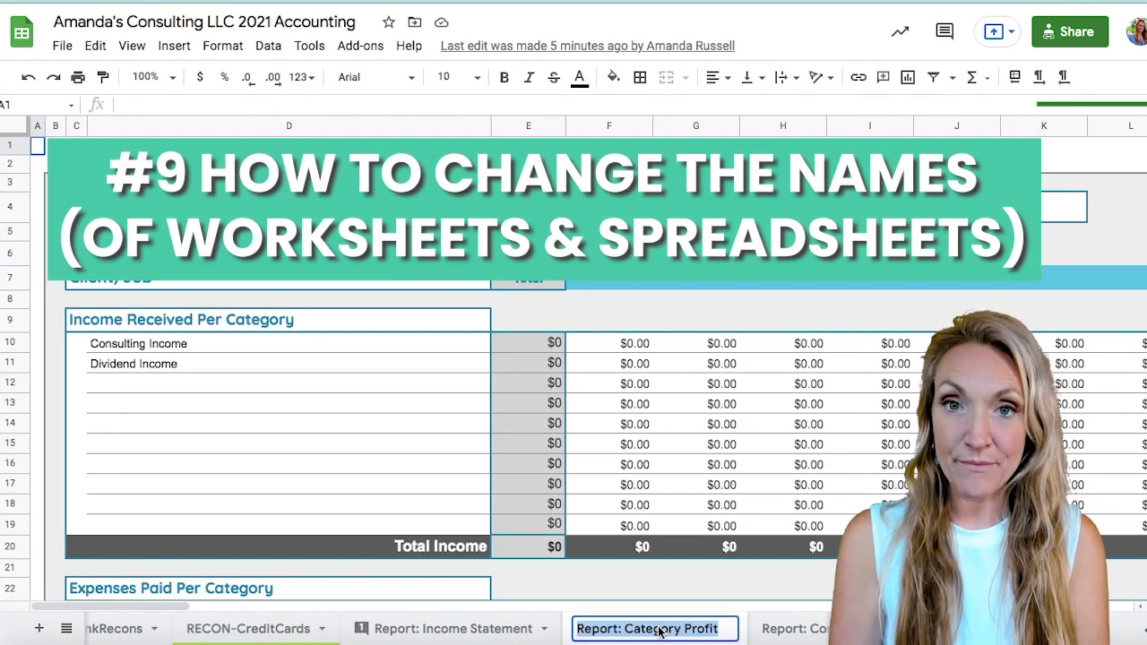
pyautogui.click(114, 27)
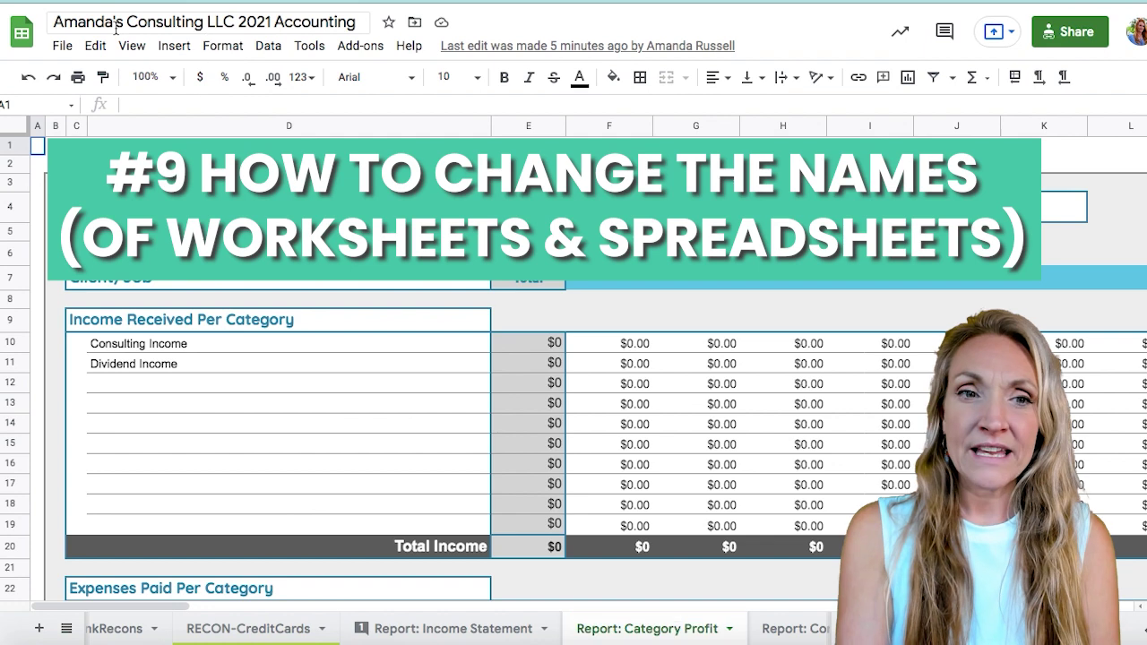
pyautogui.click(162, 22)
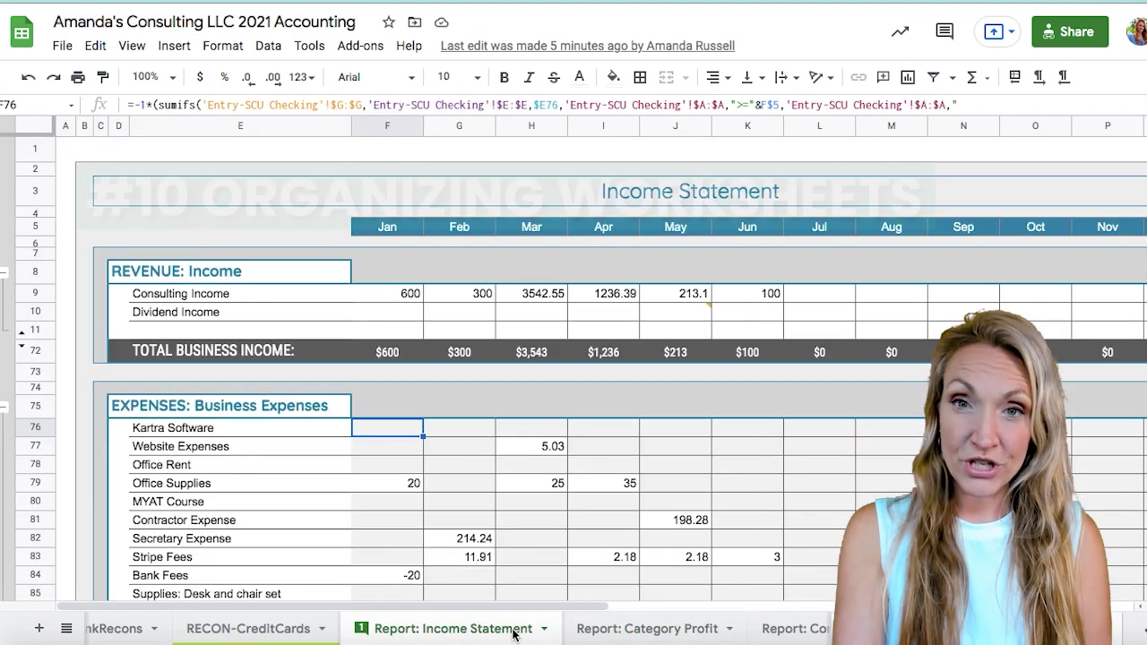
# Step: Color the Report: Income Statement tab with a custom blue swatch
pyautogui.click(545, 630)
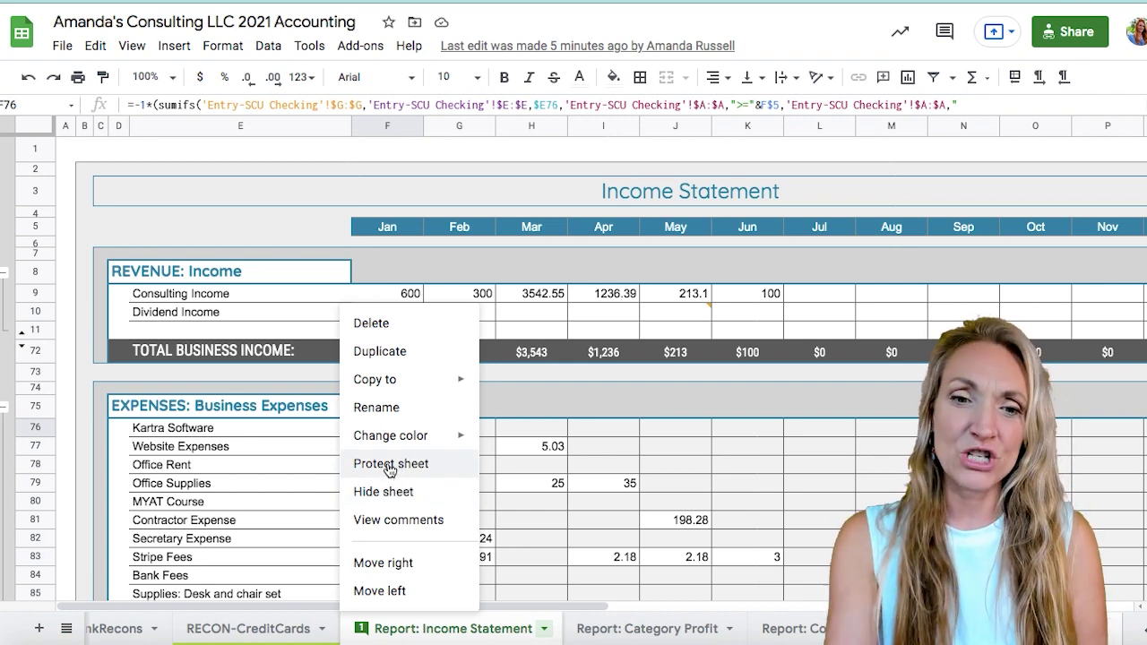
pyautogui.moveTo(395, 443)
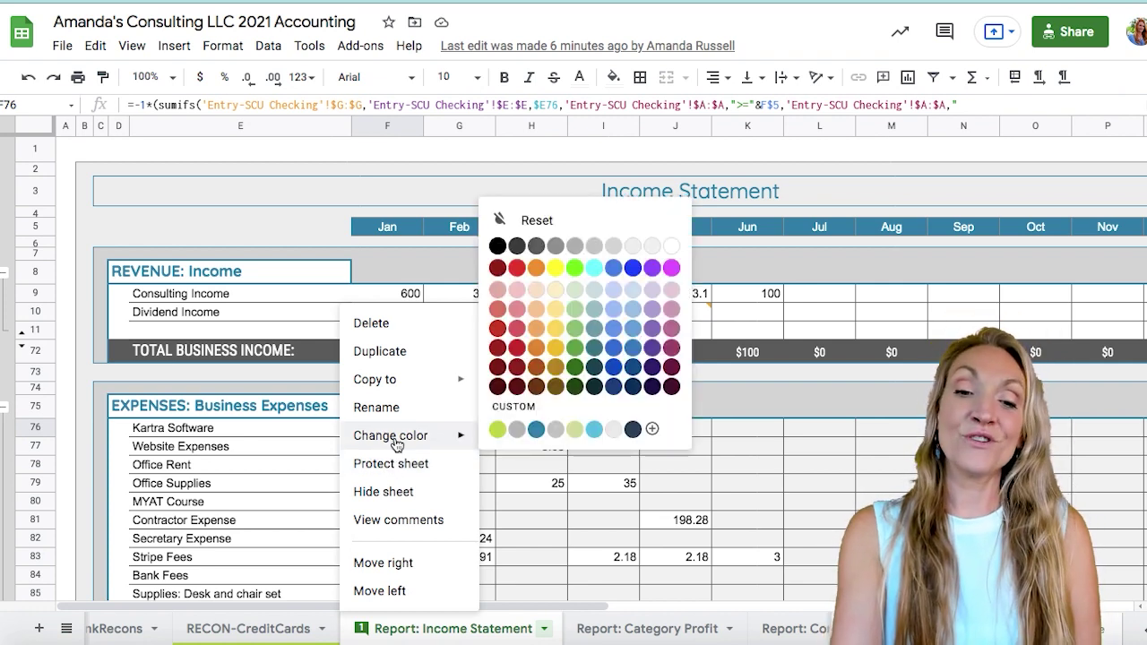
pyautogui.click(536, 429)
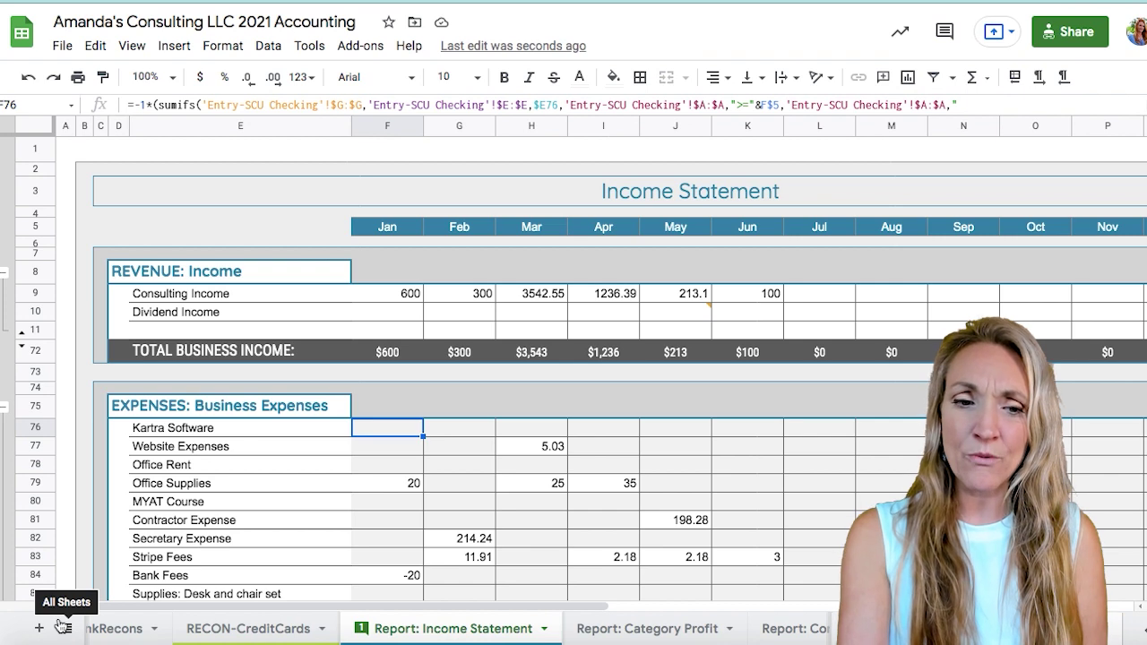
# Step: Browse the All Sheets list, close it, and add a new blank Sheet26
pyautogui.click(69, 626)
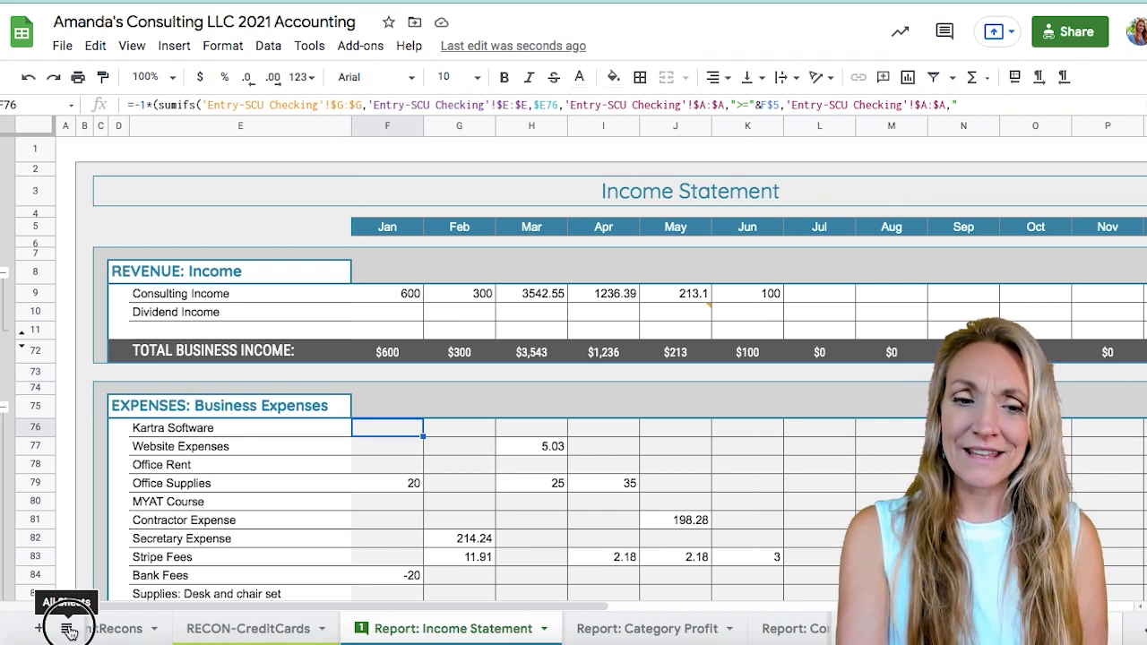
pyautogui.scroll(3, 115, 501)
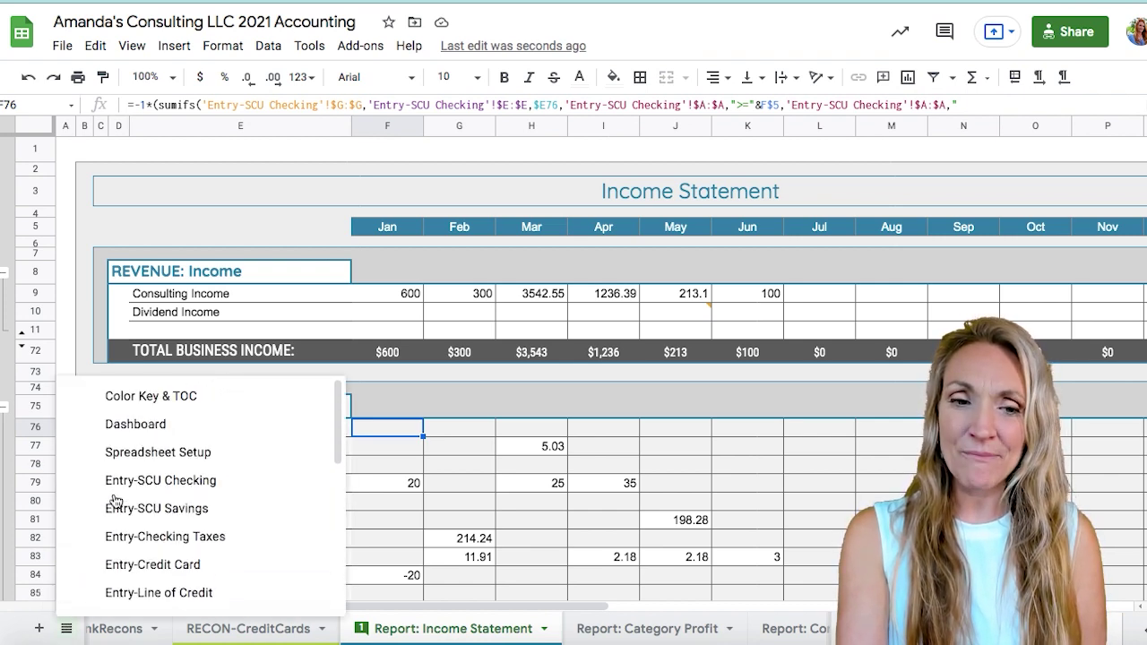
pyautogui.scroll(-3, 115, 500)
pyautogui.scroll(-2, 116, 500)
pyautogui.scroll(3, 116, 500)
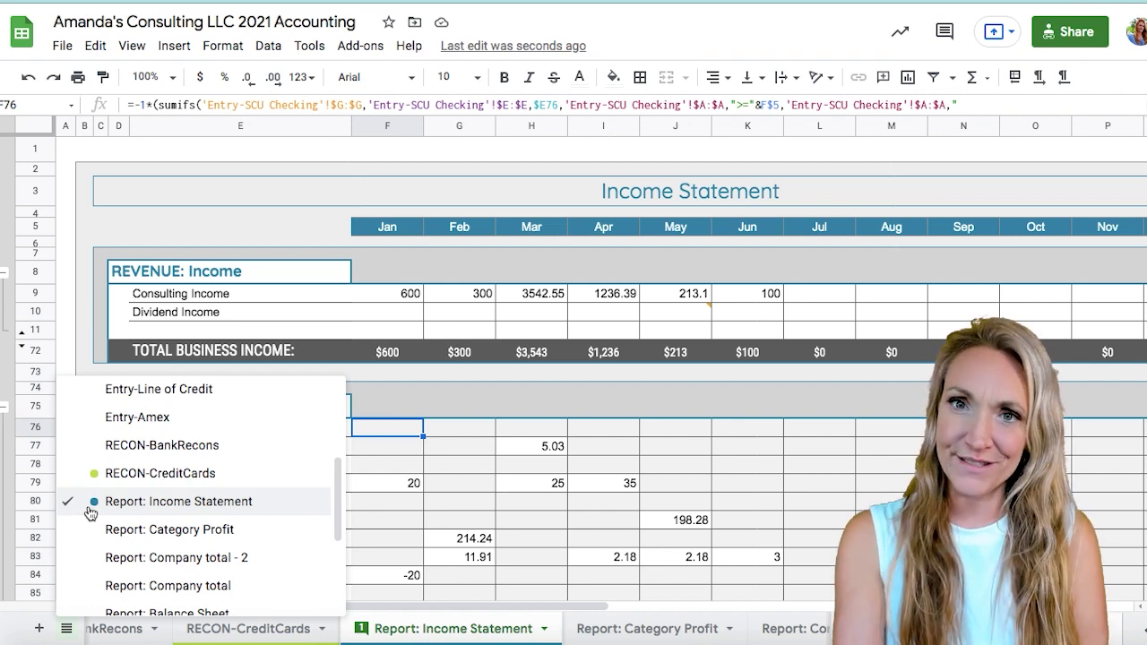
pyautogui.scroll(3, 90, 513)
pyautogui.scroll(-10, 90, 513)
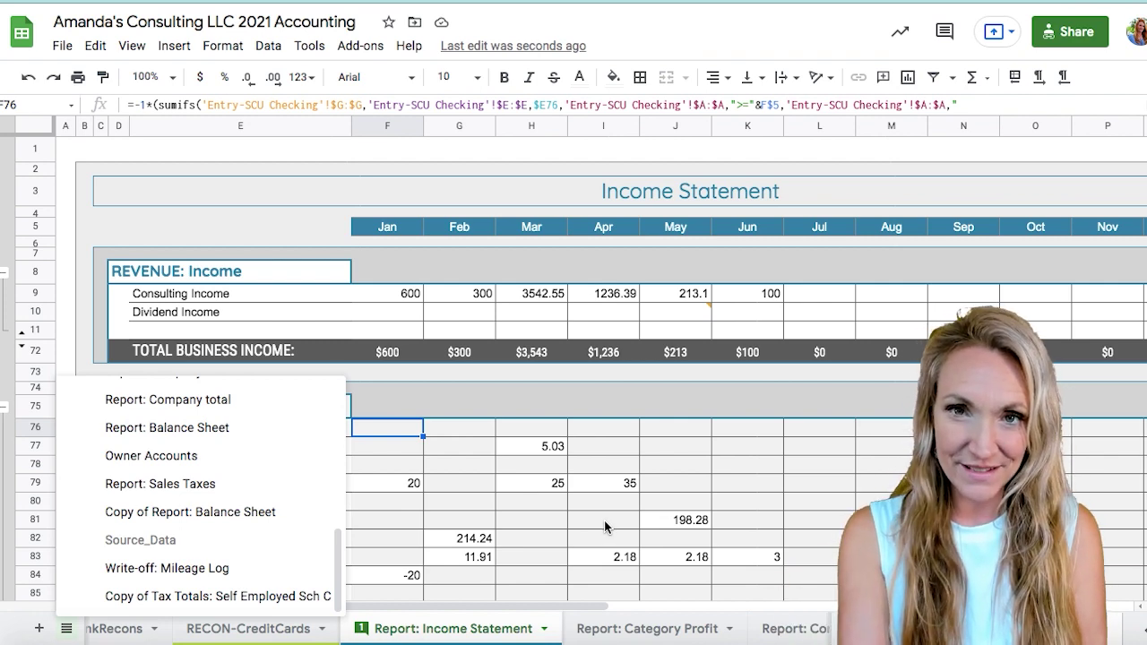
pyautogui.click(531, 483)
pyautogui.click(38, 628)
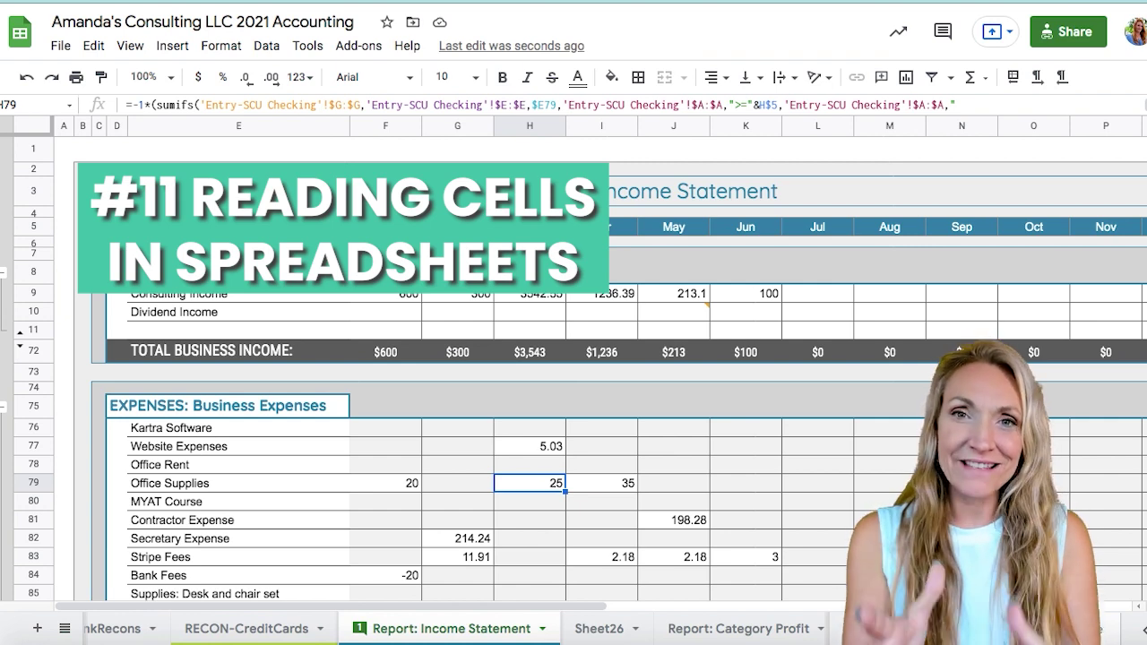
# Step: Select columns A–J, then column AA, then AB, and finally rows 1–74
pyautogui.moveTo(67, 128); pyautogui.dragTo(641, 157)
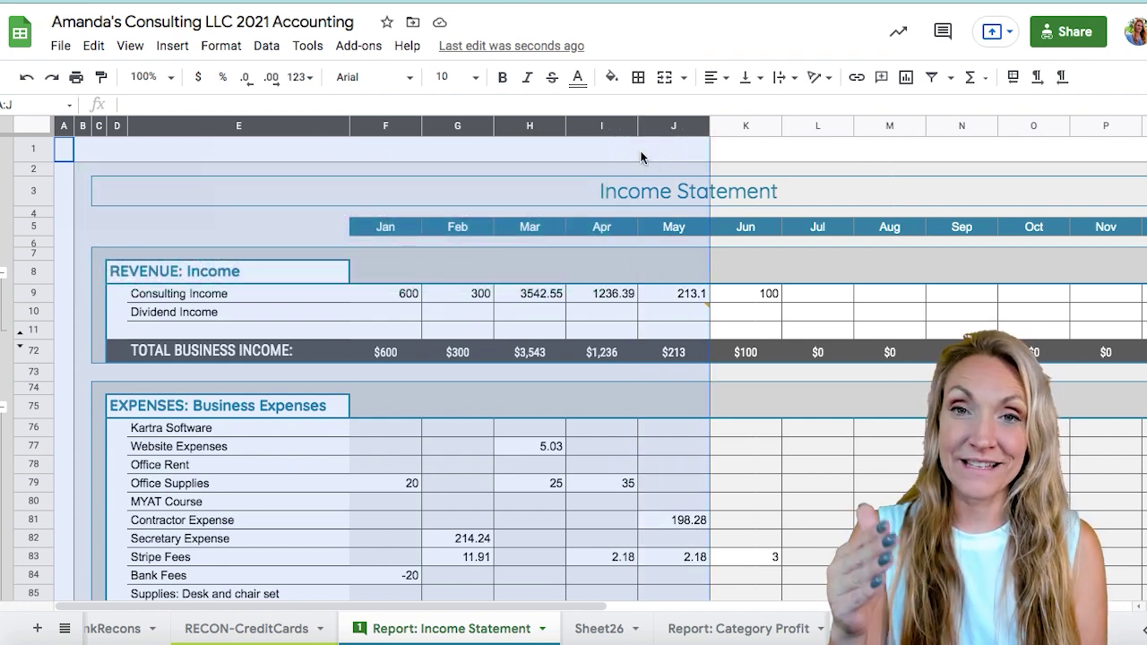
pyautogui.hscroll(10, 788, 177)
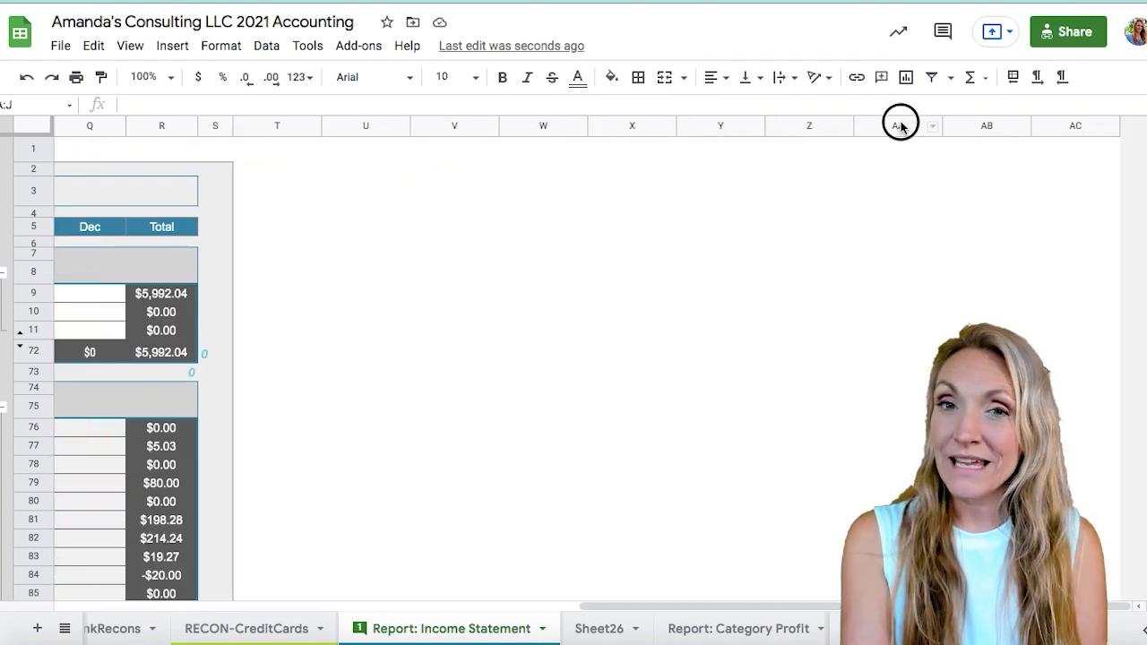
pyautogui.click(899, 125)
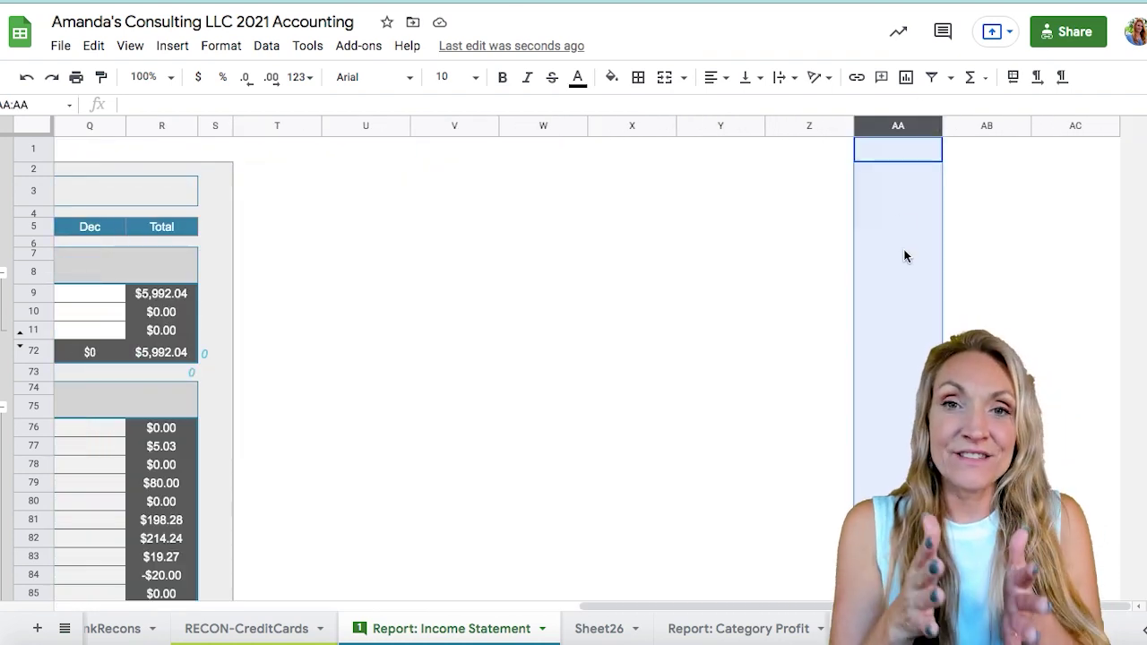
pyautogui.click(983, 125)
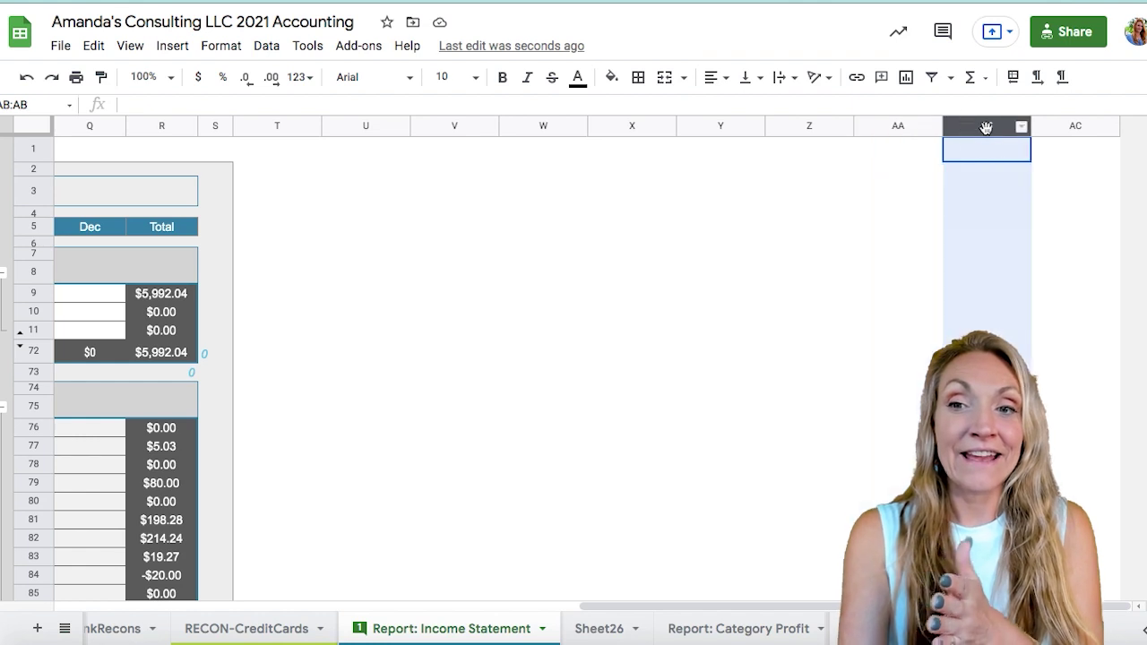
pyautogui.moveTo(1062, 134); pyautogui.dragTo(1061, 132)
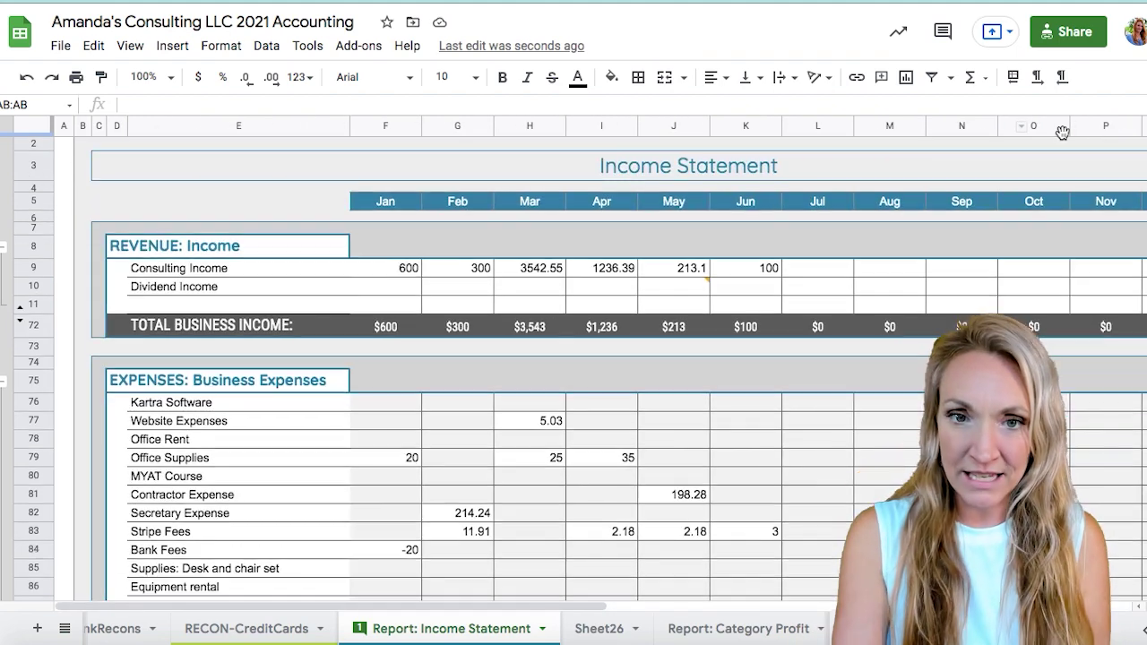
pyautogui.hscroll(-10, 1062, 128)
pyautogui.moveTo(33, 148); pyautogui.dragTo(26, 391)
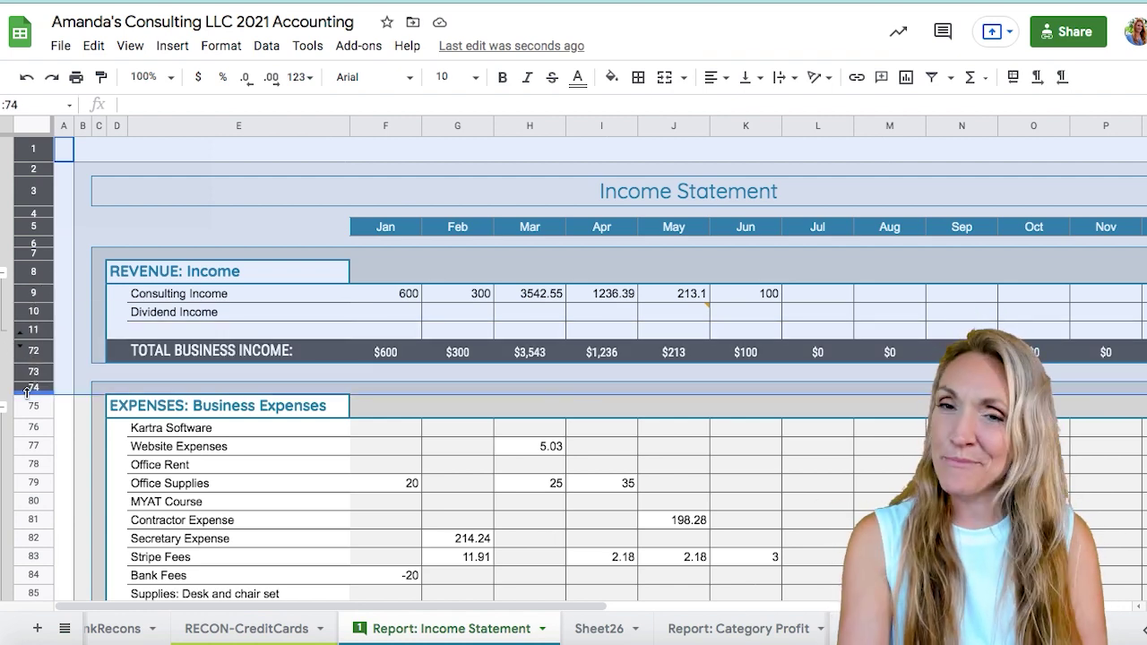
# Step: Inspect cell G5 and column G, then cell G72, which holds =SUM(G9:G71)
pyautogui.scroll(-20, 63, 484)
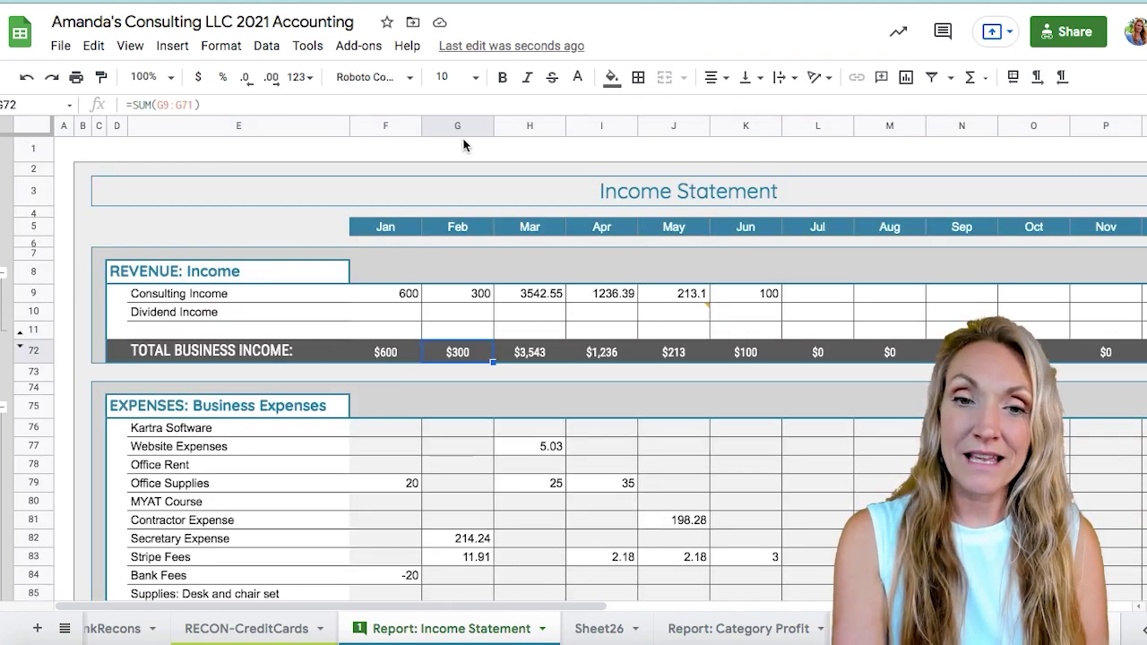
pyautogui.click(461, 231)
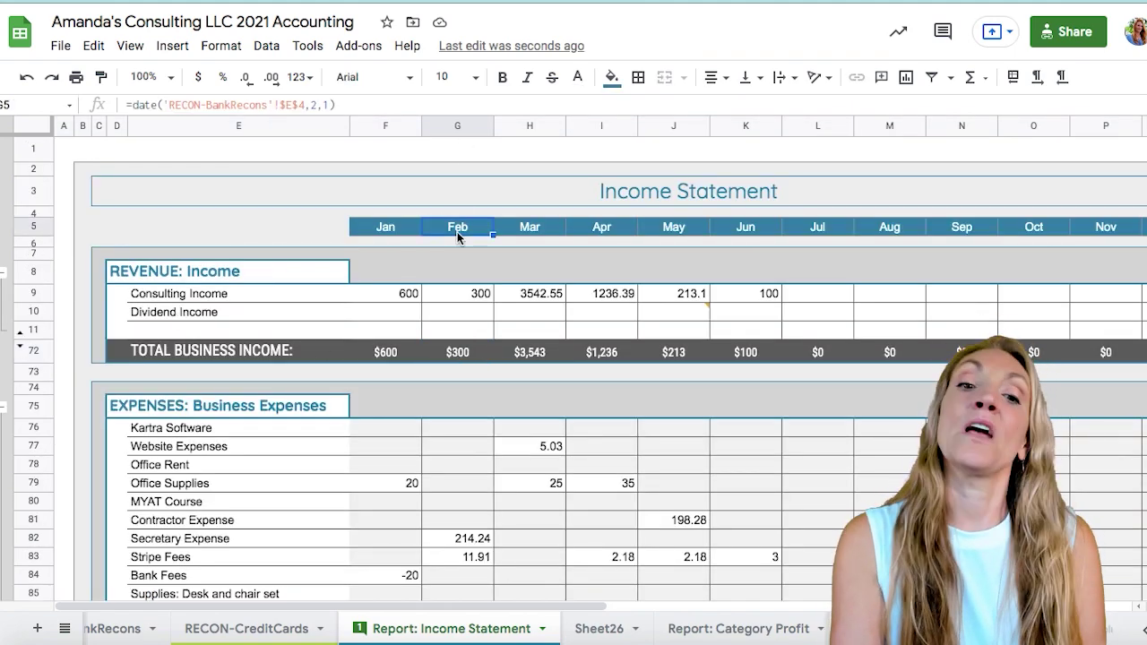
pyautogui.click(455, 125)
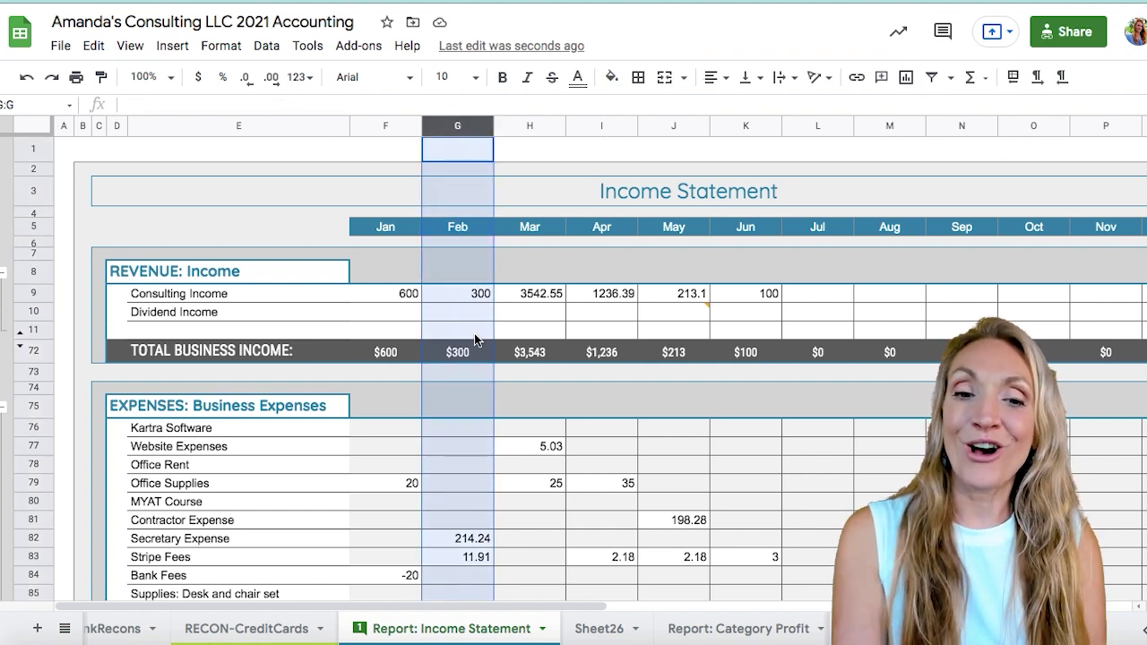
pyautogui.click(432, 355)
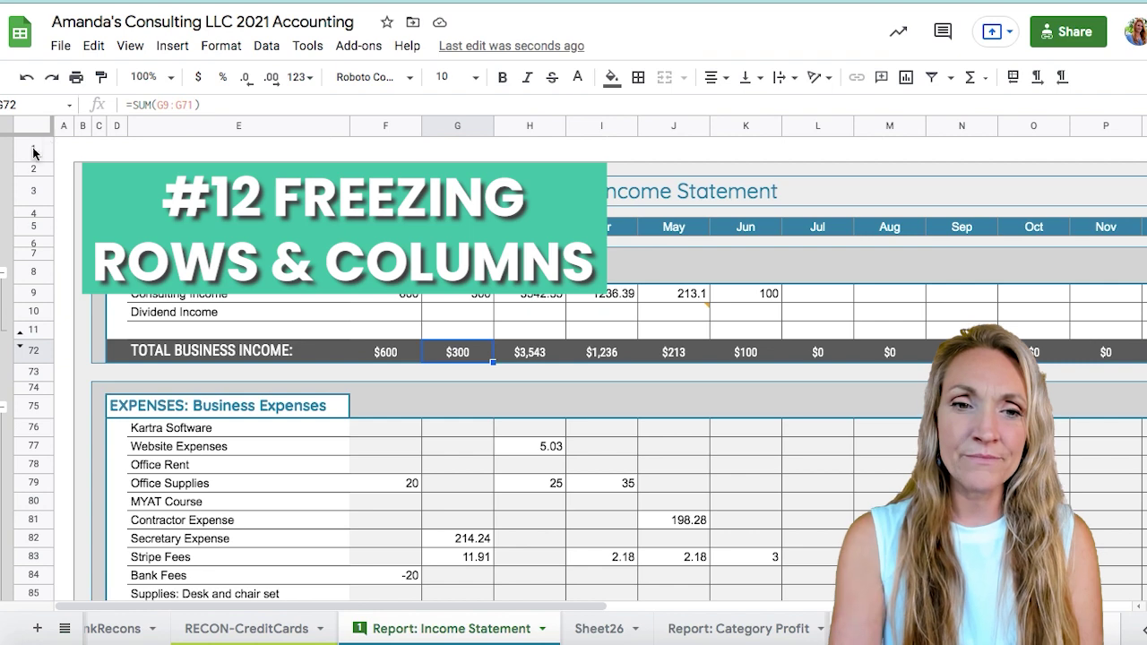
# Step: Freeze rows 1–5 up to the month headings row via View > Freeze
pyautogui.click(34, 224)
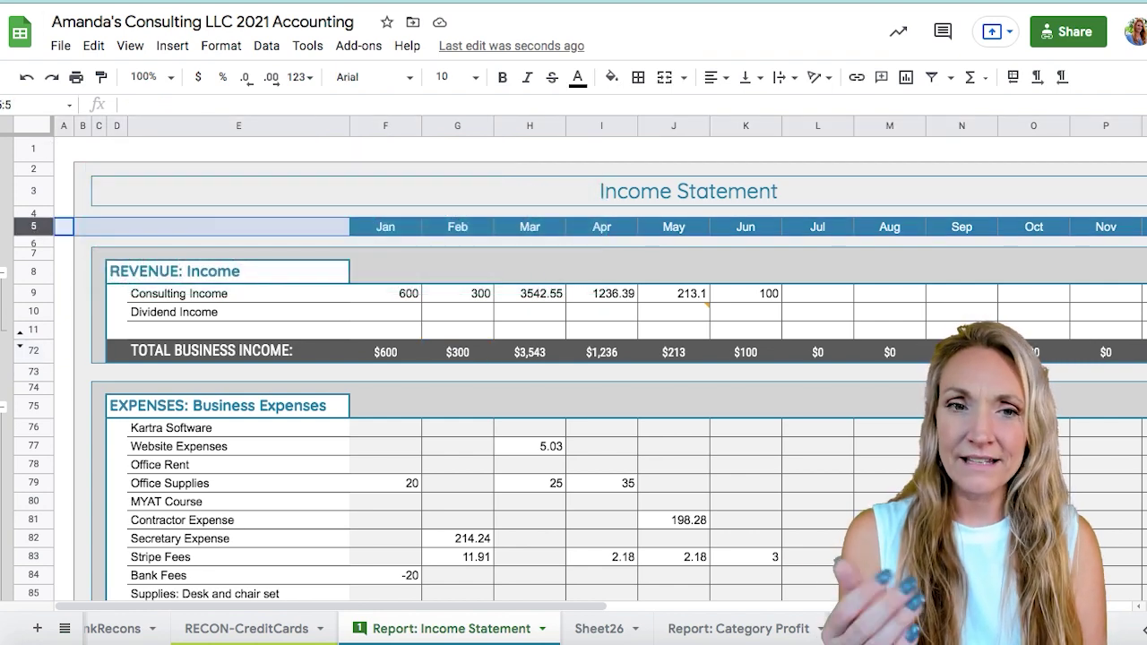
pyautogui.click(130, 49)
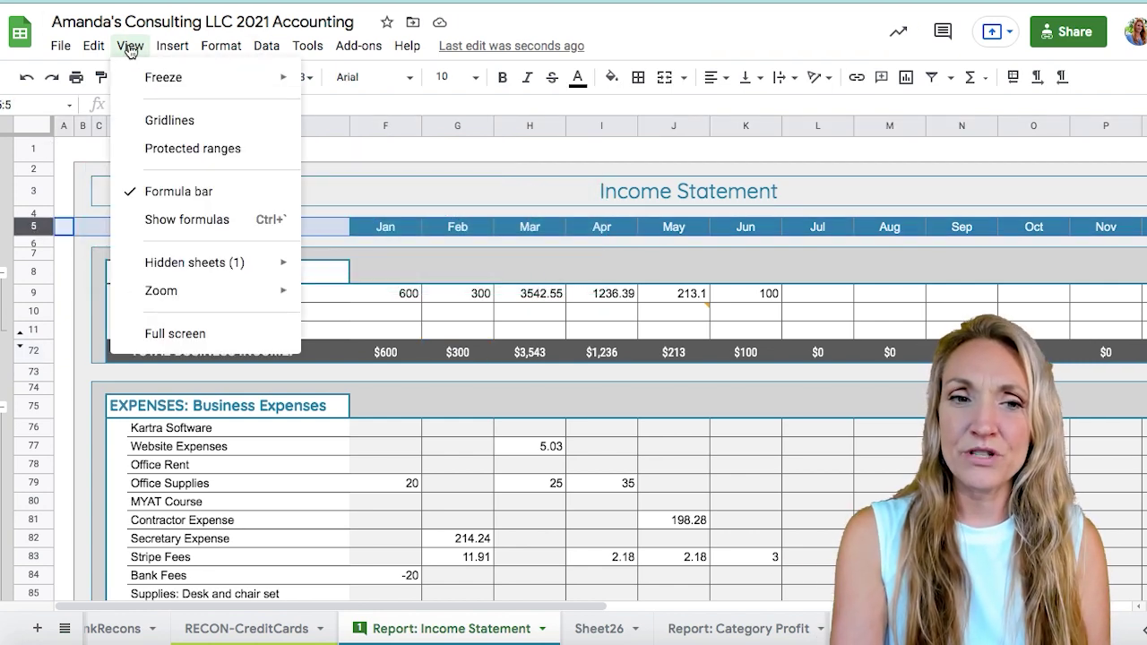
pyautogui.moveTo(157, 81)
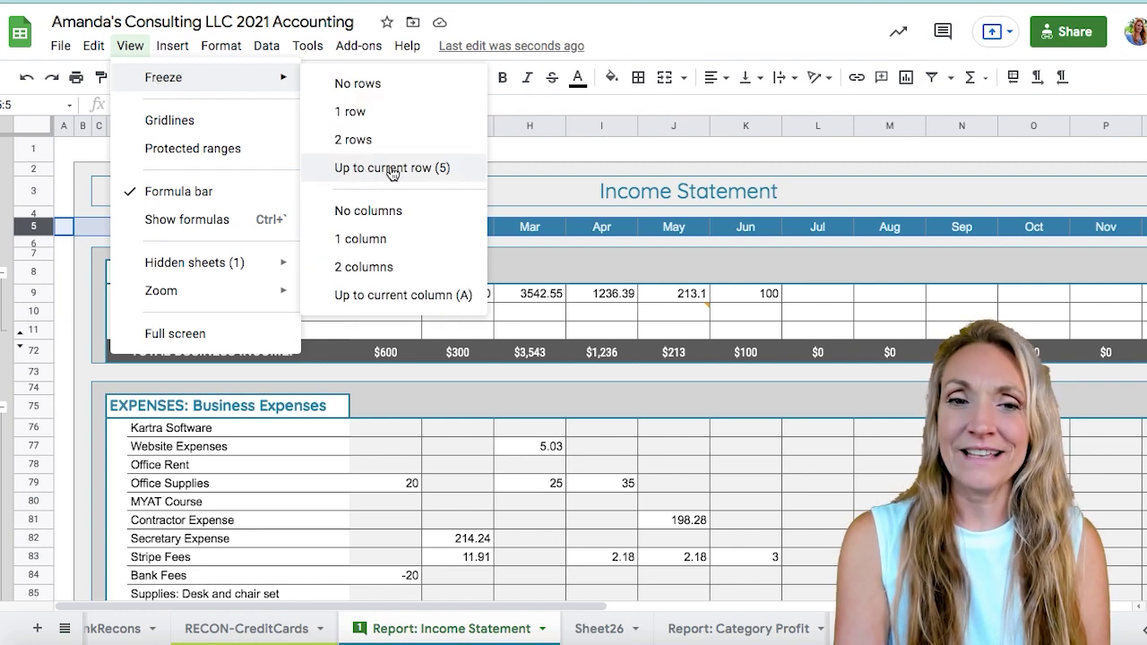
pyautogui.click(428, 167)
# Step: Scroll through the expenses to confirm the title and month headers stay fixed
pyautogui.scroll(-2, 515, 424)
pyautogui.scroll(-5, 515, 426)
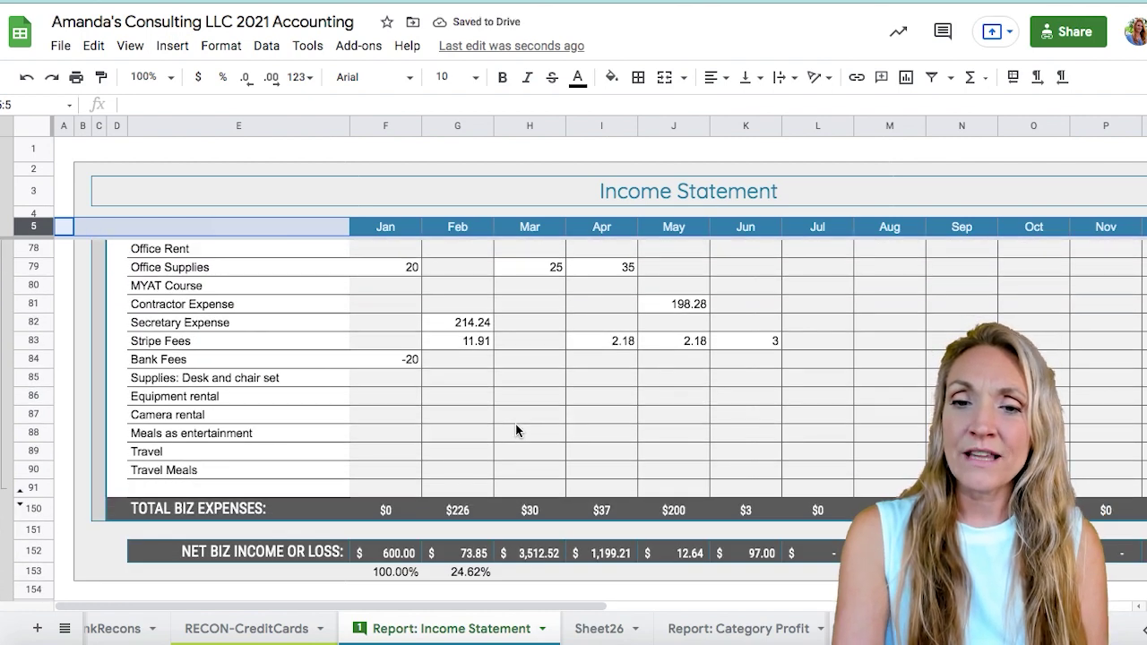
pyautogui.scroll(-2, 515, 430)
pyautogui.scroll(4, 515, 430)
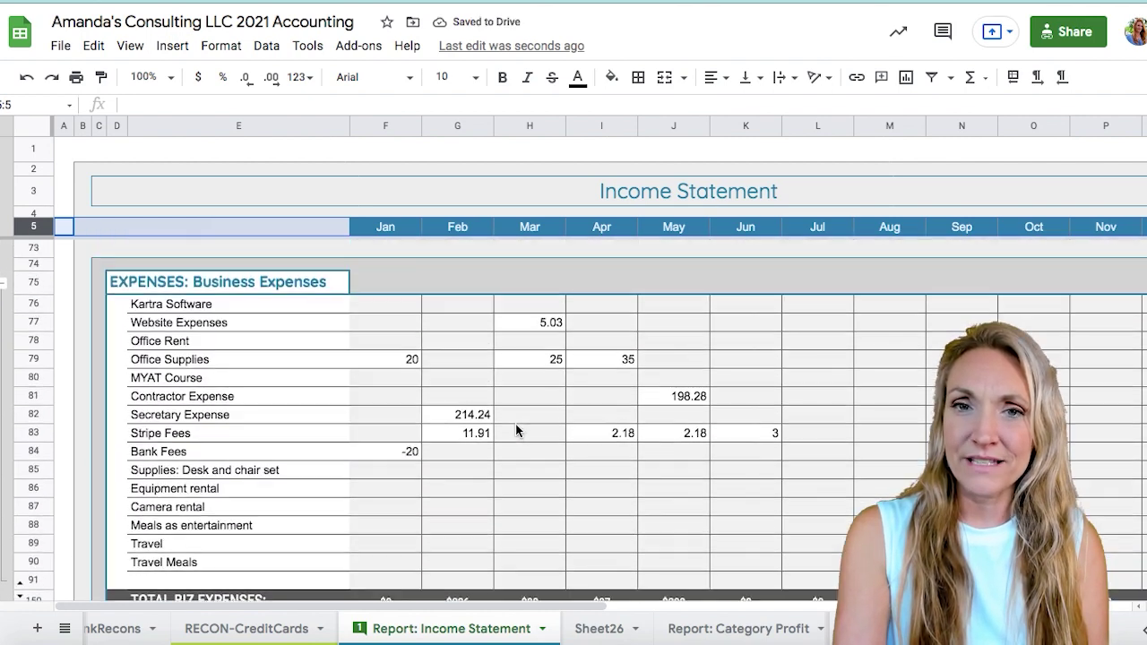
pyautogui.scroll(3, 515, 430)
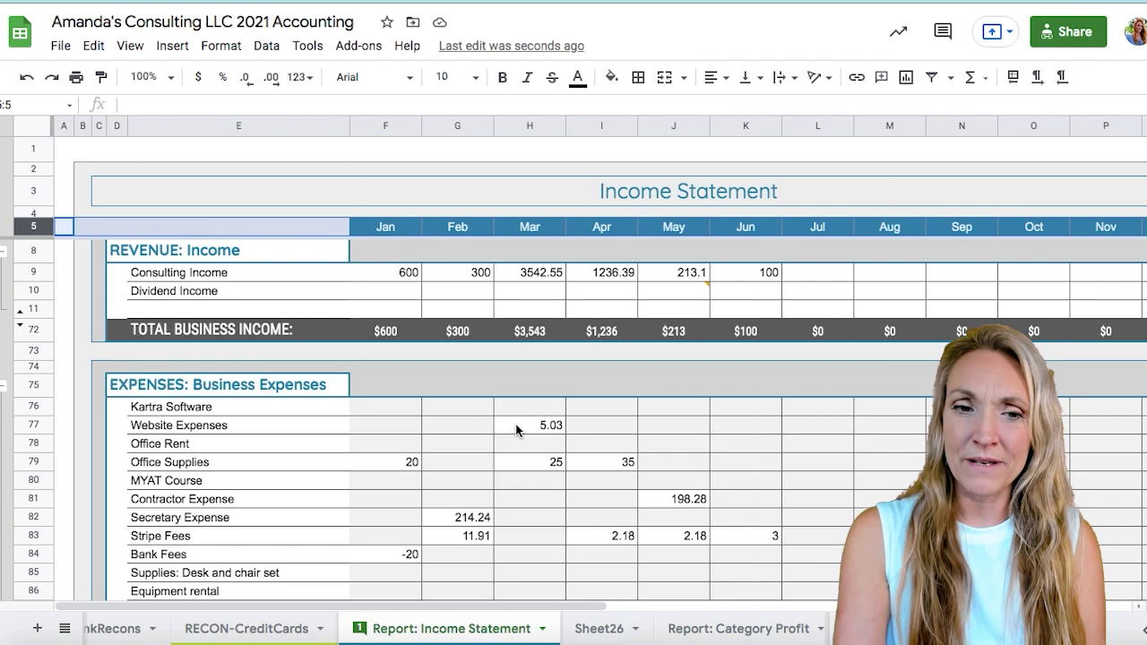
pyautogui.scroll(-1, 515, 424)
pyautogui.scroll(-2, 515, 423)
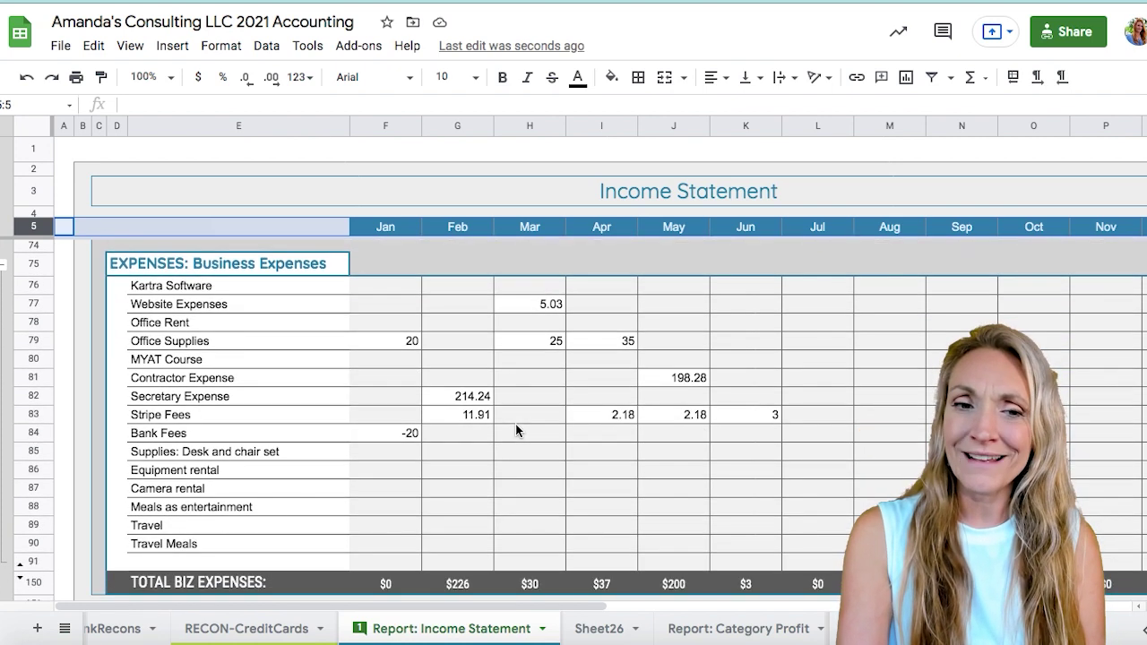
pyautogui.scroll(-1, 516, 428)
pyautogui.scroll(-2, 515, 428)
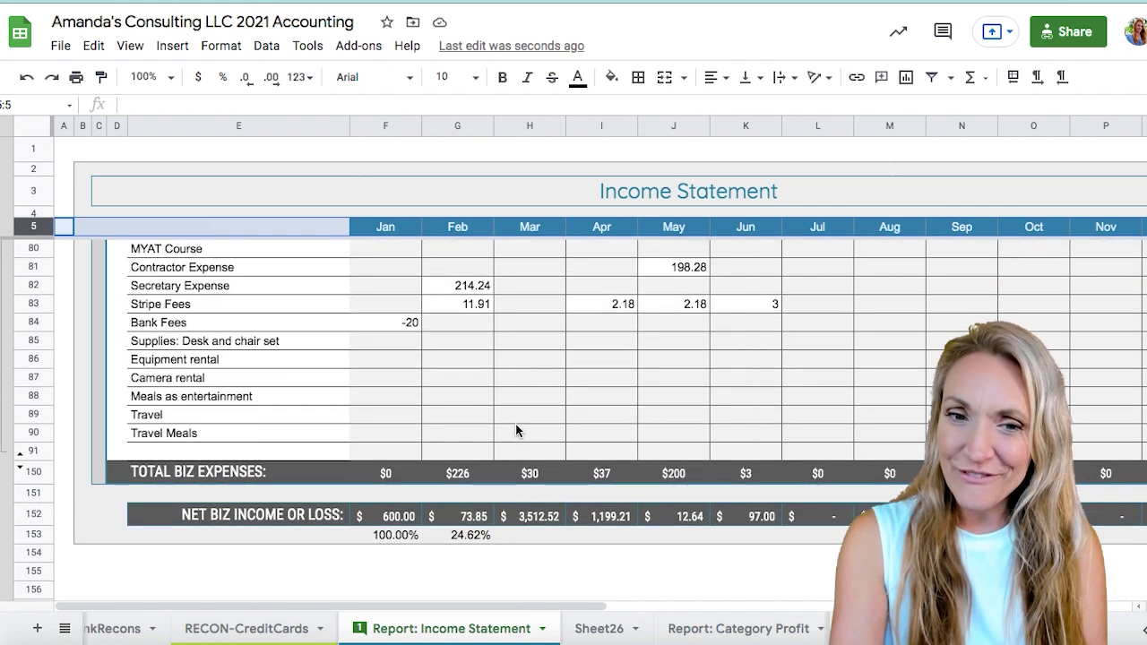
pyautogui.scroll(-2, 515, 430)
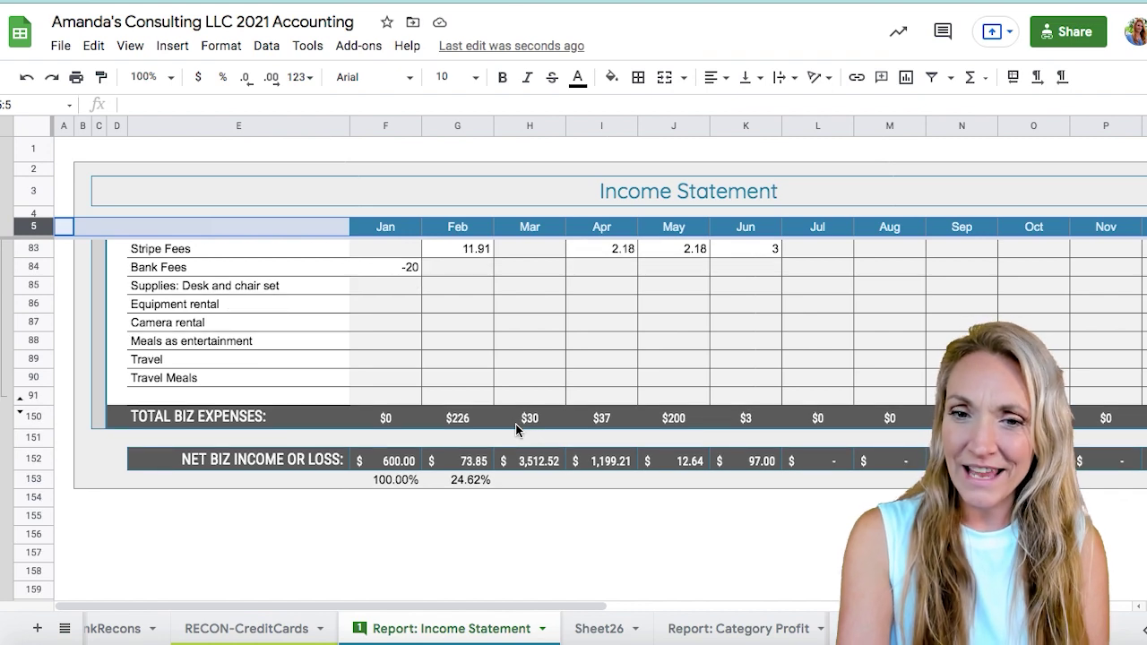
# Step: Freeze columns A through E via View > Freeze > Up to current column
pyautogui.click(239, 125)
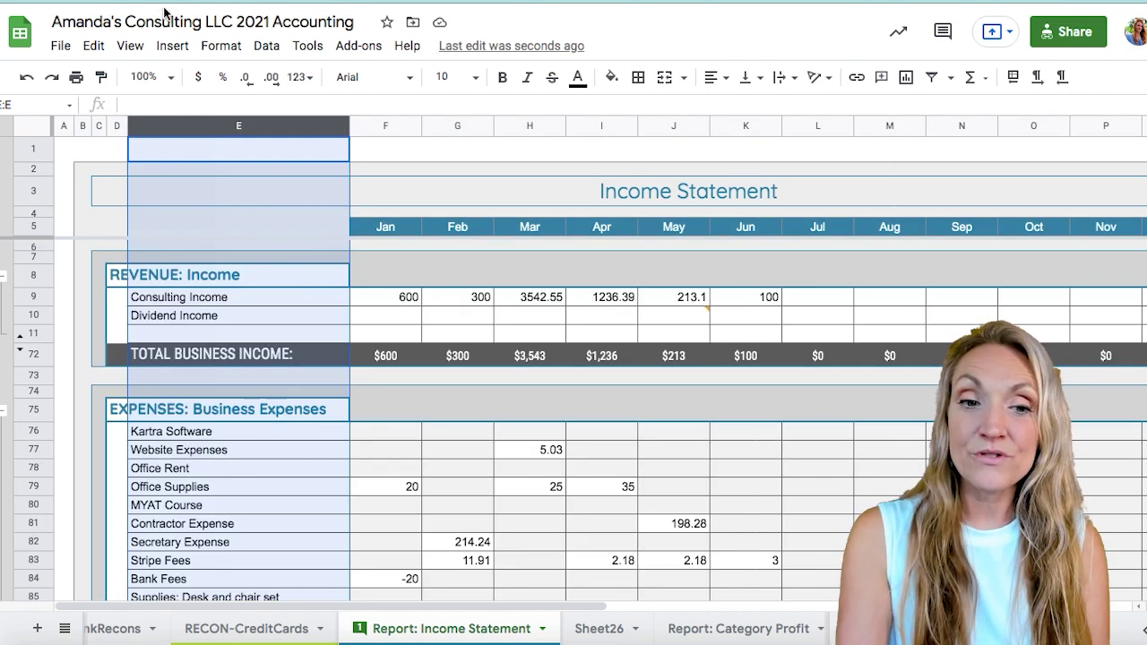
pyautogui.click(130, 45)
pyautogui.moveTo(161, 77)
pyautogui.click(358, 294)
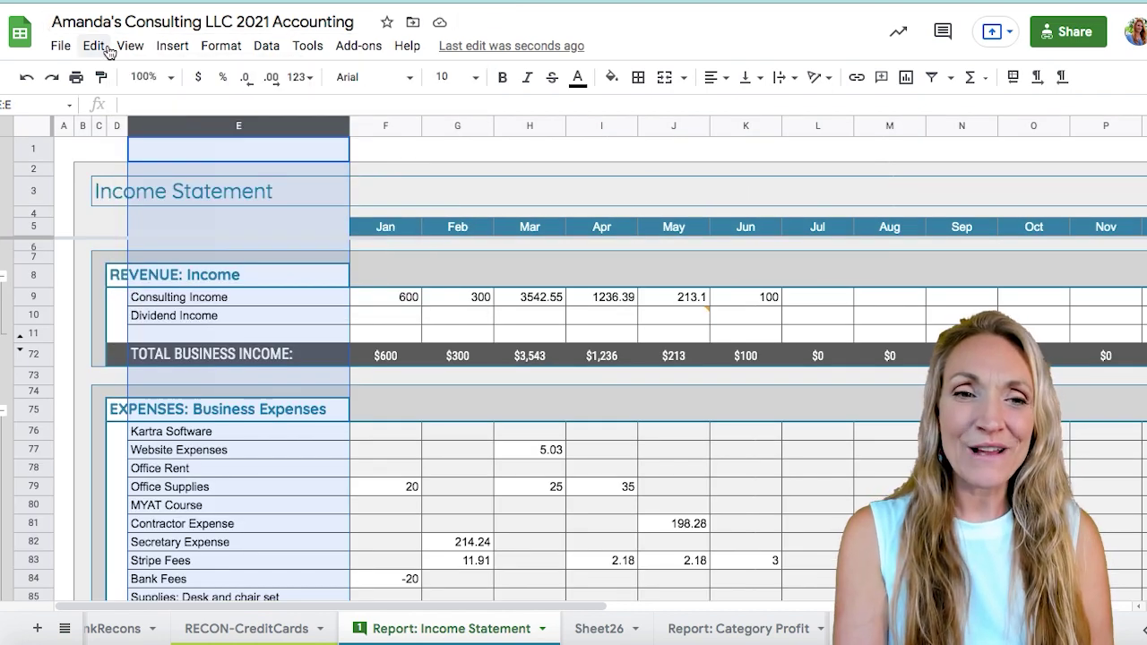
pyautogui.click(129, 47)
pyautogui.moveTo(139, 84)
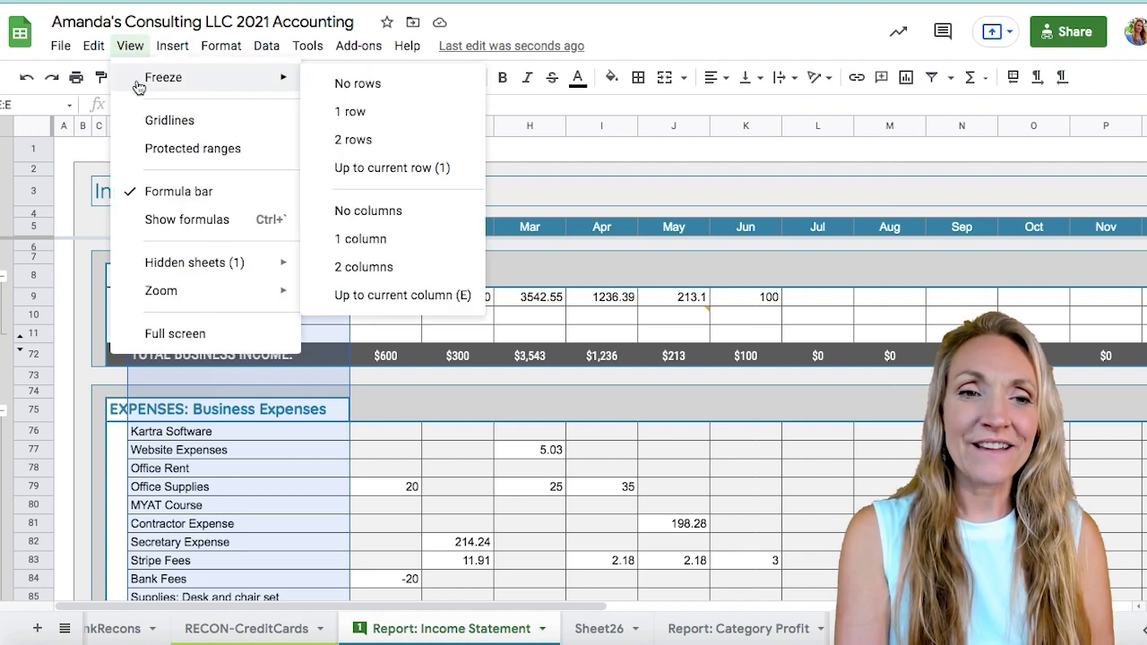
pyautogui.click(367, 296)
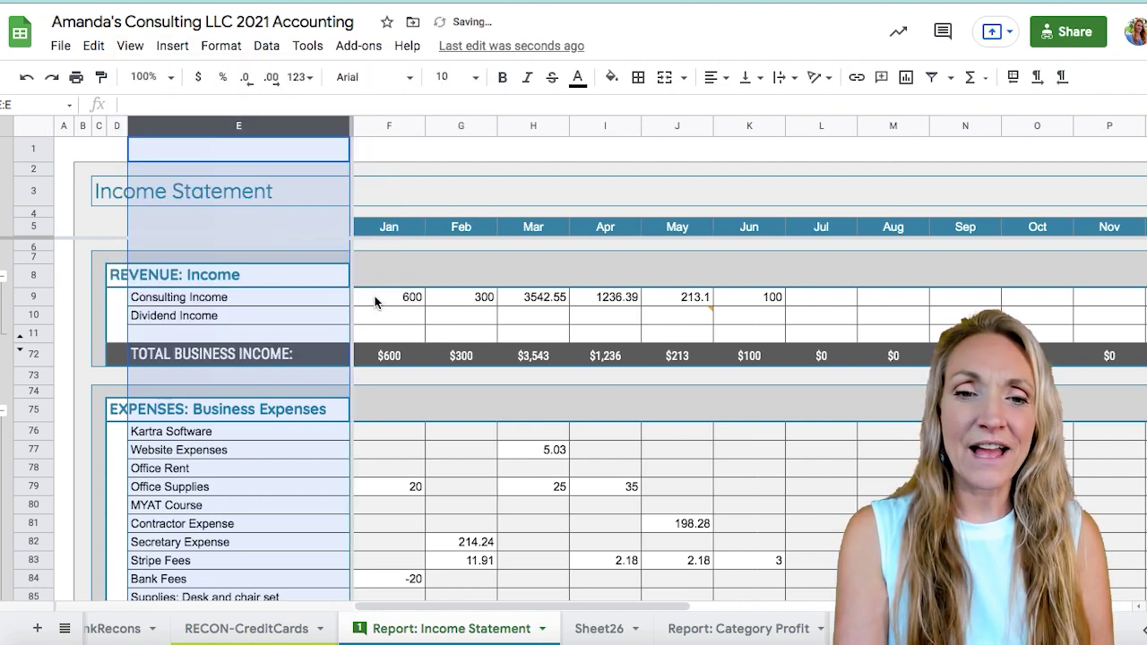
# Step: Scroll across and down to test the frozen columns, then pick cell E10
pyautogui.hscroll(5, 624, 355)
pyautogui.scroll(-5, 624, 355)
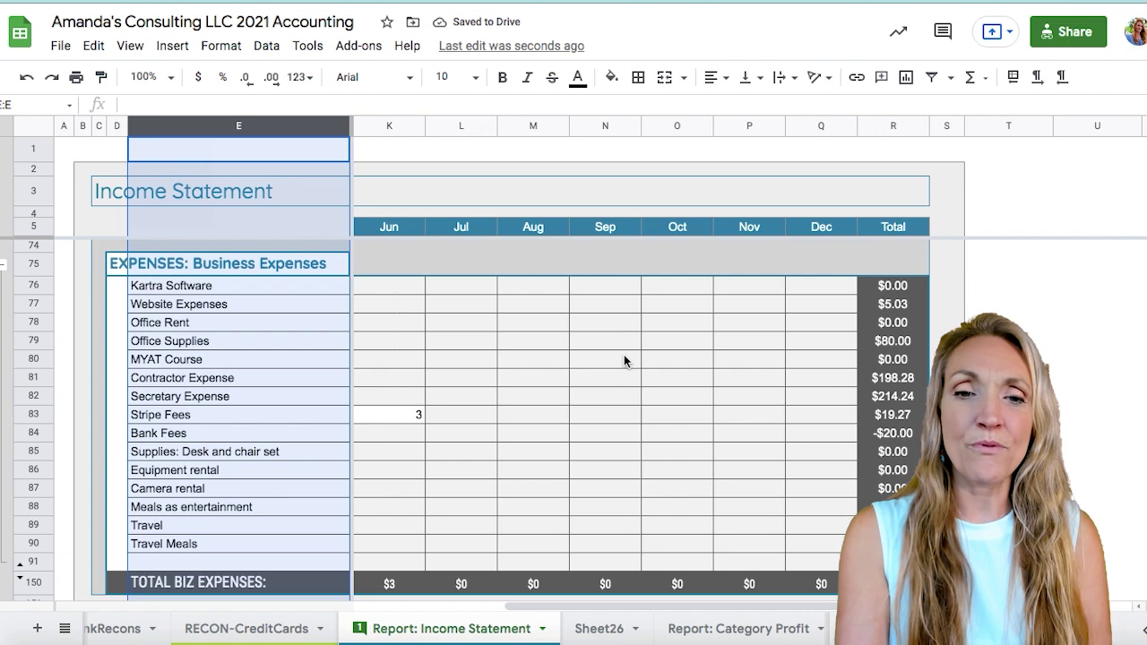
pyautogui.scroll(-3, 624, 358)
pyautogui.scroll(1, 624, 358)
pyautogui.scroll(1, 623, 358)
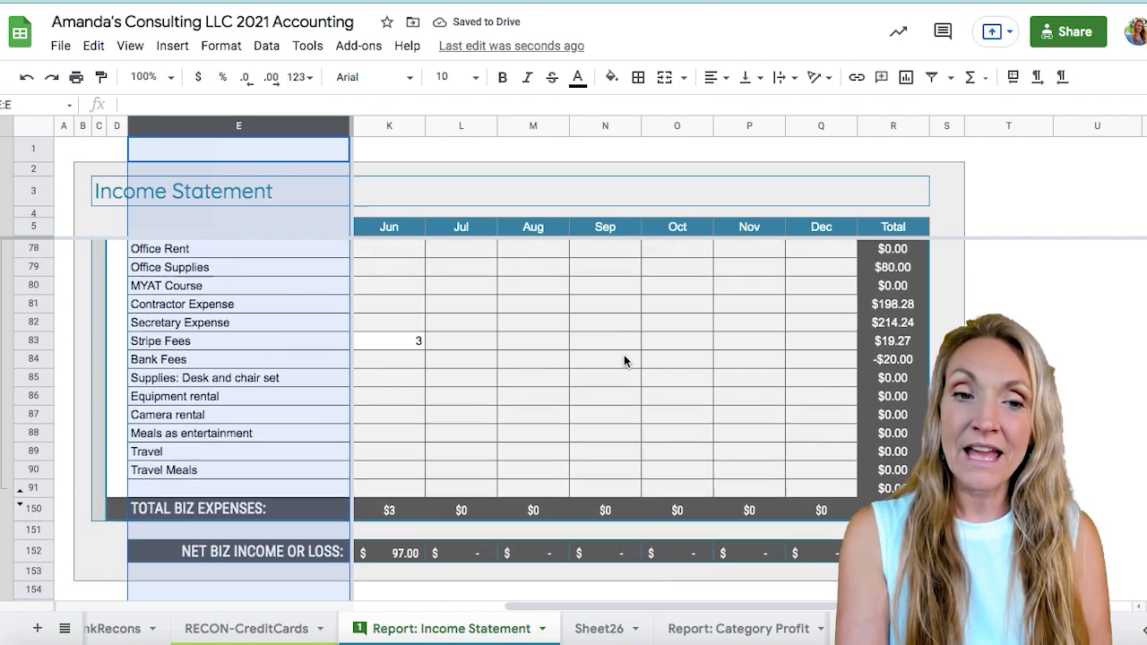
pyautogui.scroll(3, 624, 361)
pyautogui.hscroll(-2, 623, 361)
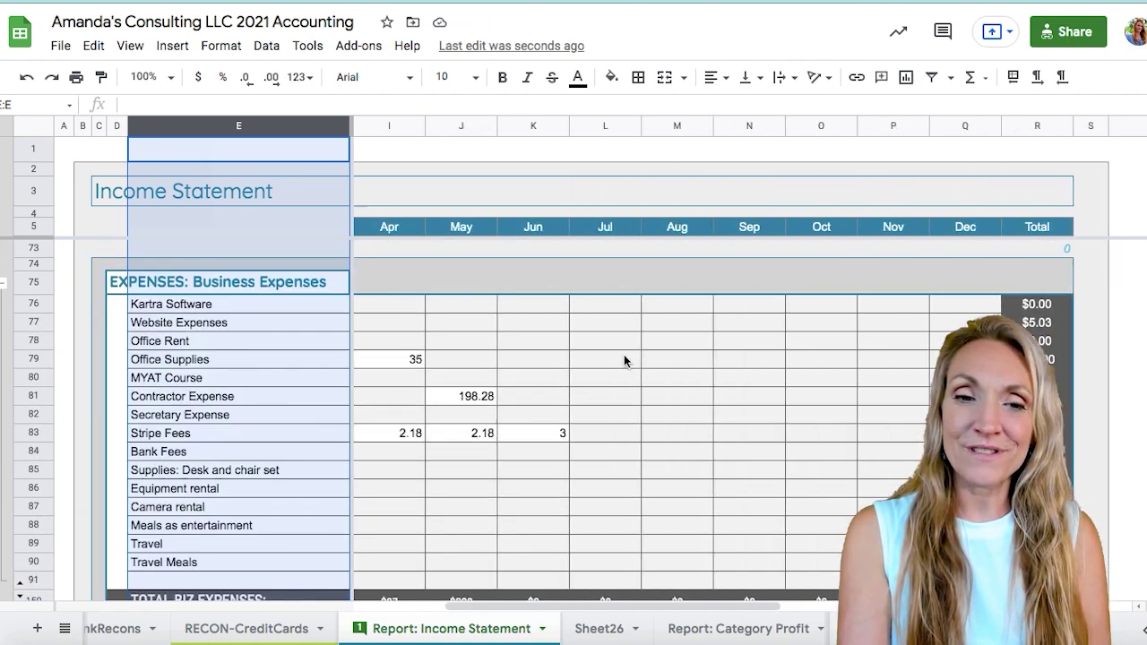
pyautogui.hscroll(-1, 625, 361)
pyautogui.scroll(3, 626, 362)
pyautogui.scroll(-1, 626, 362)
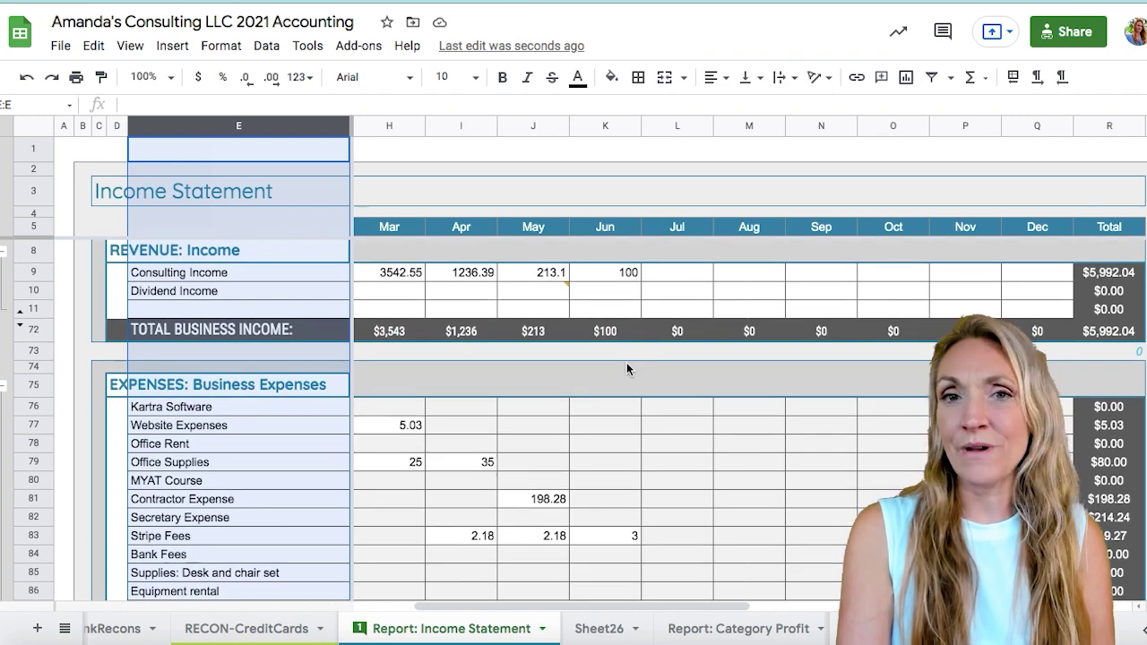
pyautogui.click(288, 296)
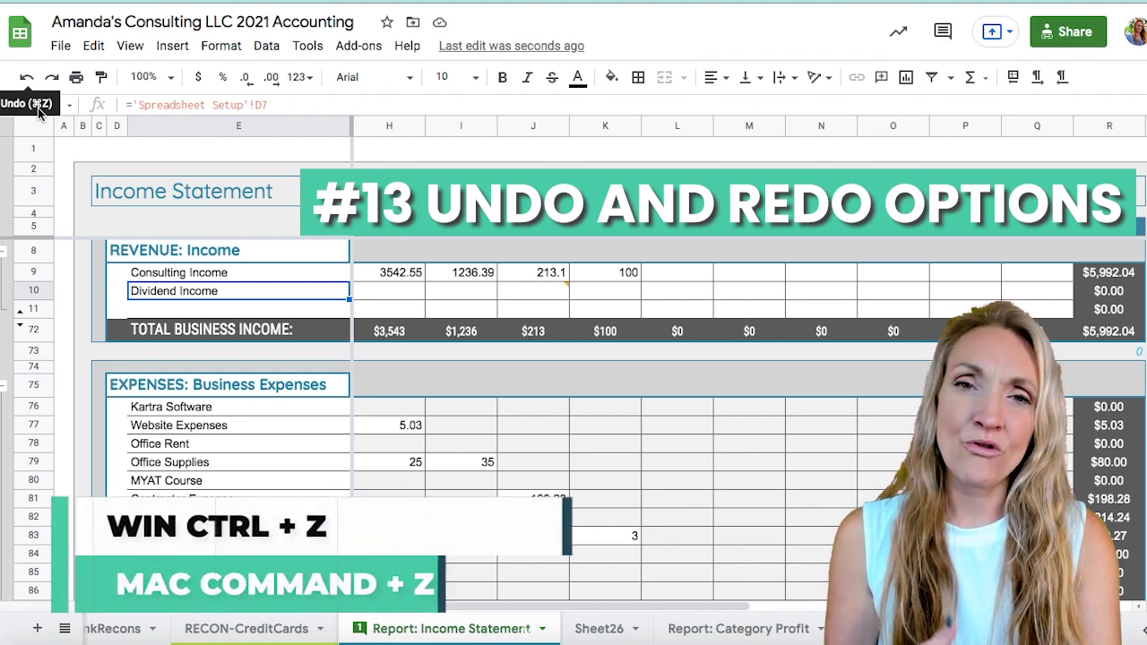
# Step: Undo the three most recent changes, redo one, then open the Entry-SCU Checking sheet
pyautogui.press('super+z')
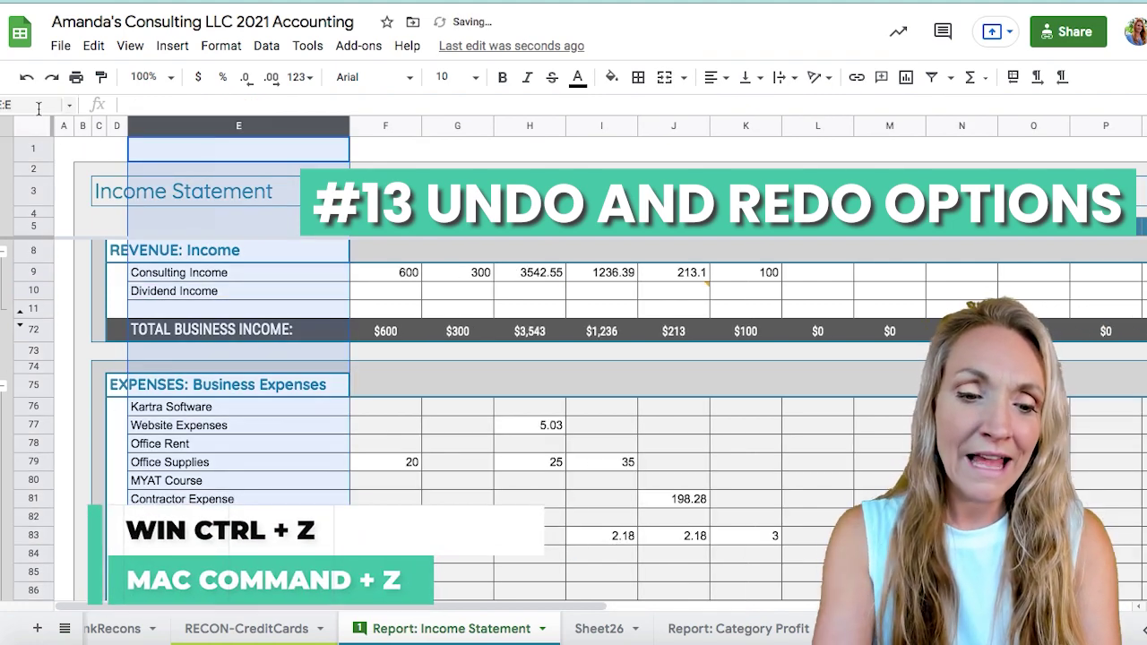
pyautogui.press('super+z')
pyautogui.press('super+z')
pyautogui.press('super+z')
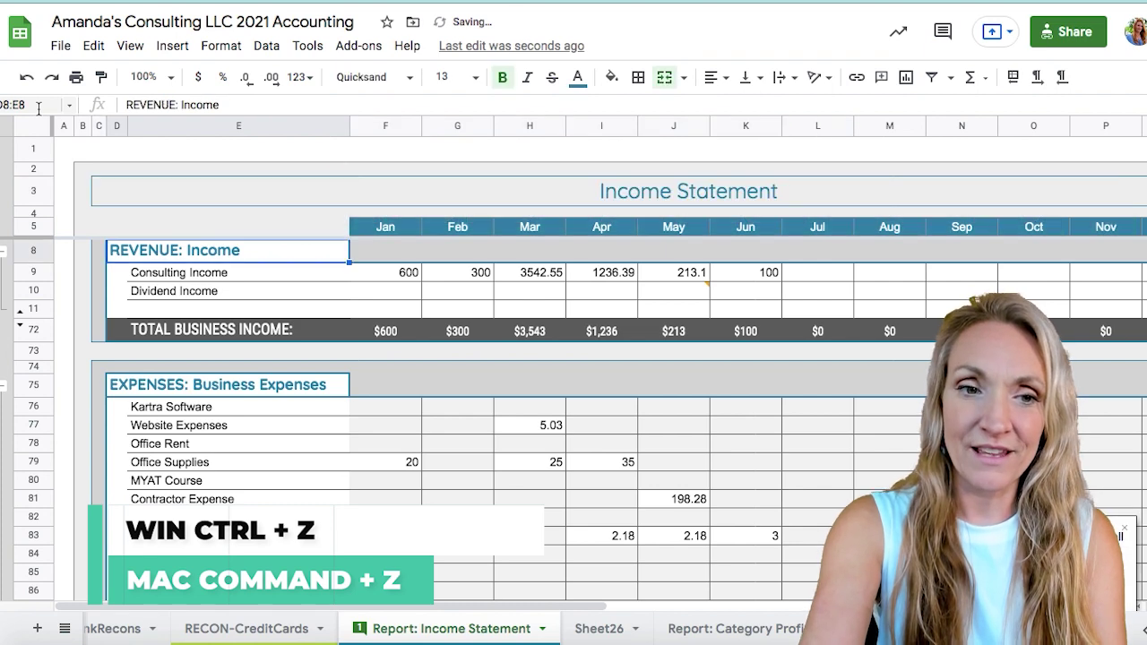
pyautogui.press('super+z')
pyautogui.press('super+z')
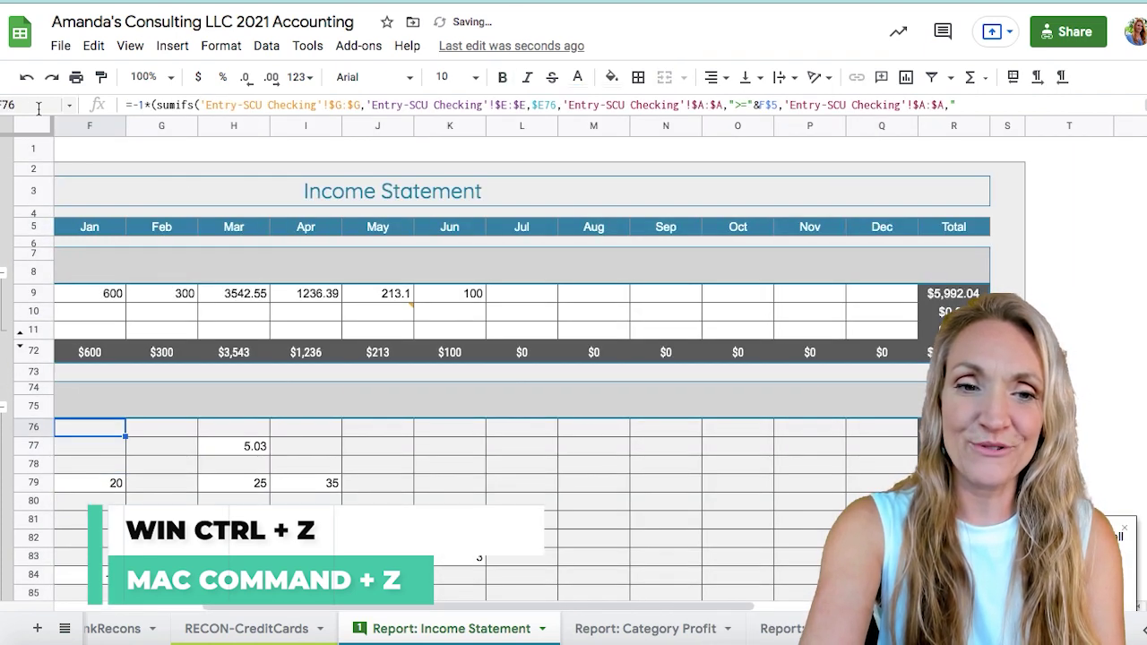
pyautogui.press('super+z')
pyautogui.press('super+z')
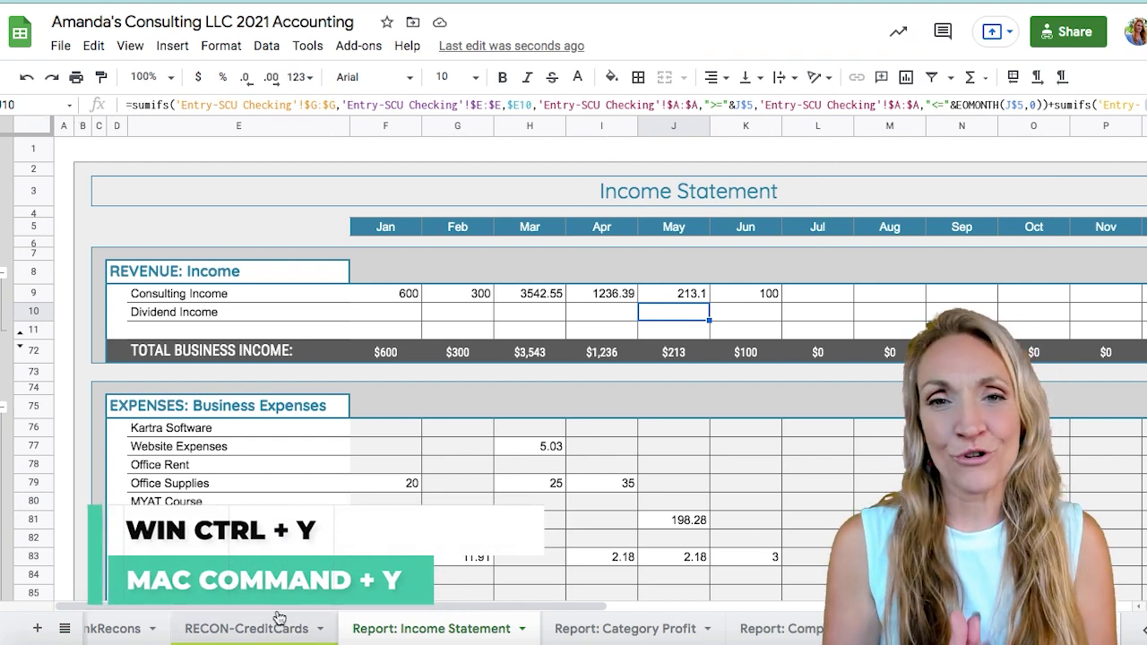
pyautogui.scroll(10, 229, 625)
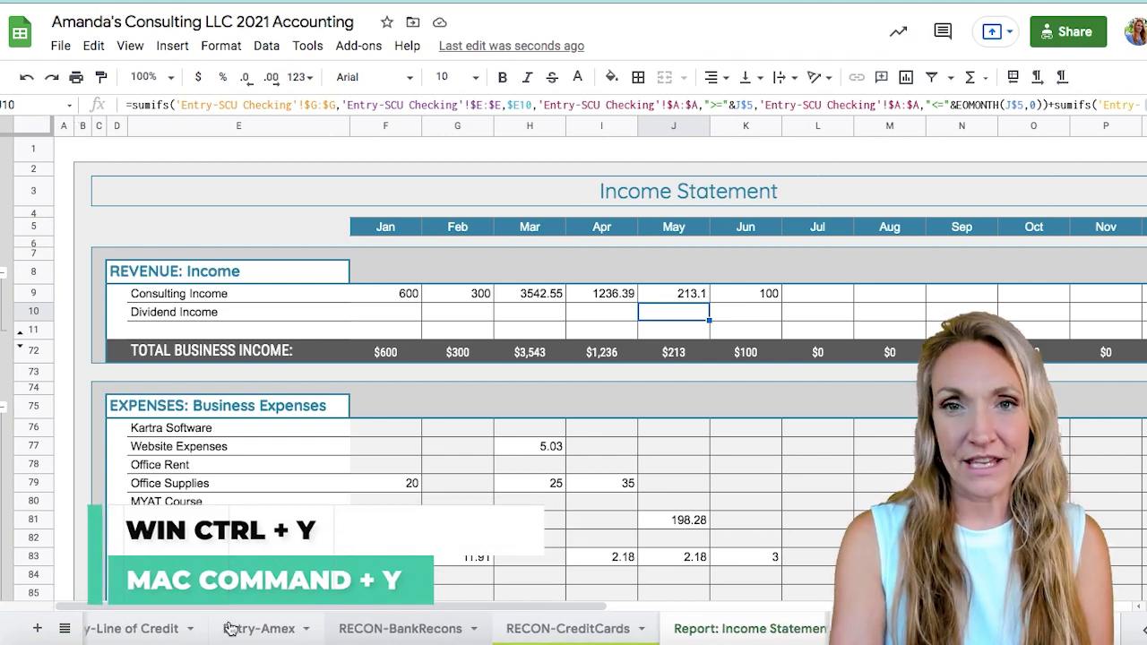
pyautogui.click(578, 628)
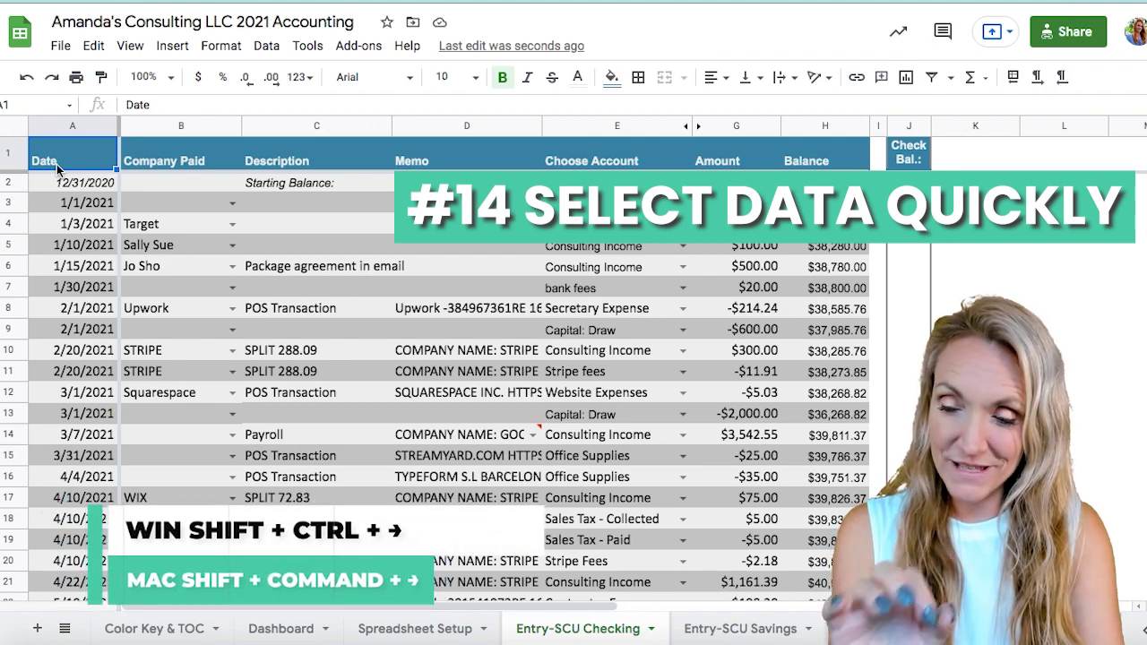
# Step: Extend the selection from the Date header across to Balance and down to row 31
pyautogui.hotkey('ctrl', 'shift', 'Right')
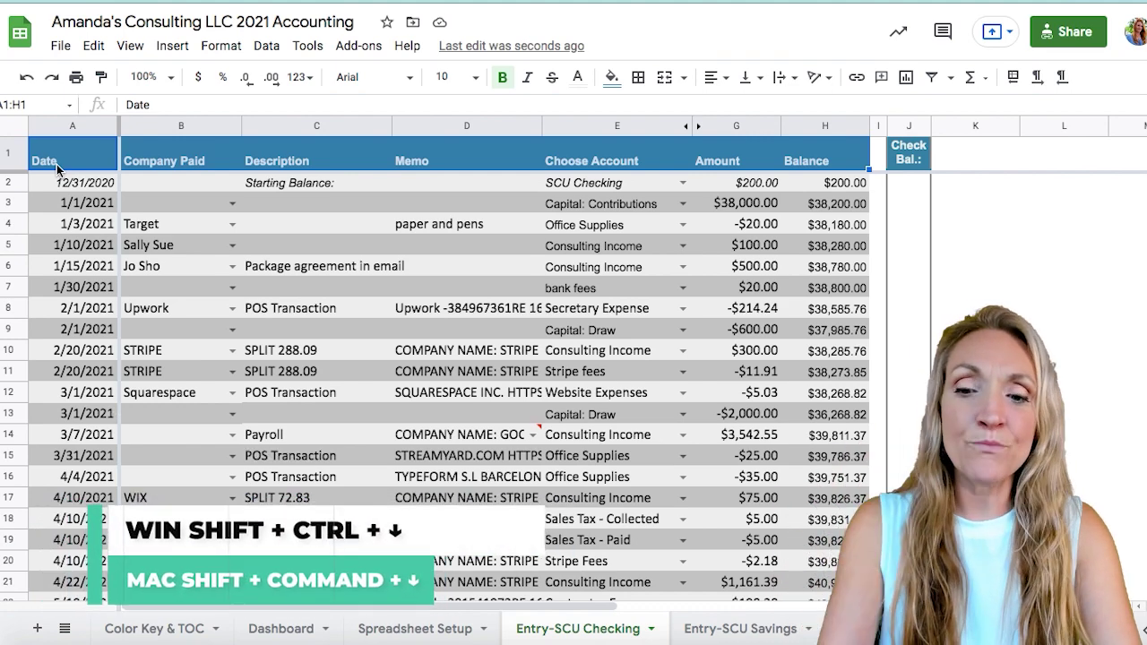
pyautogui.hotkey('ctrl', 'shift', 'Down')
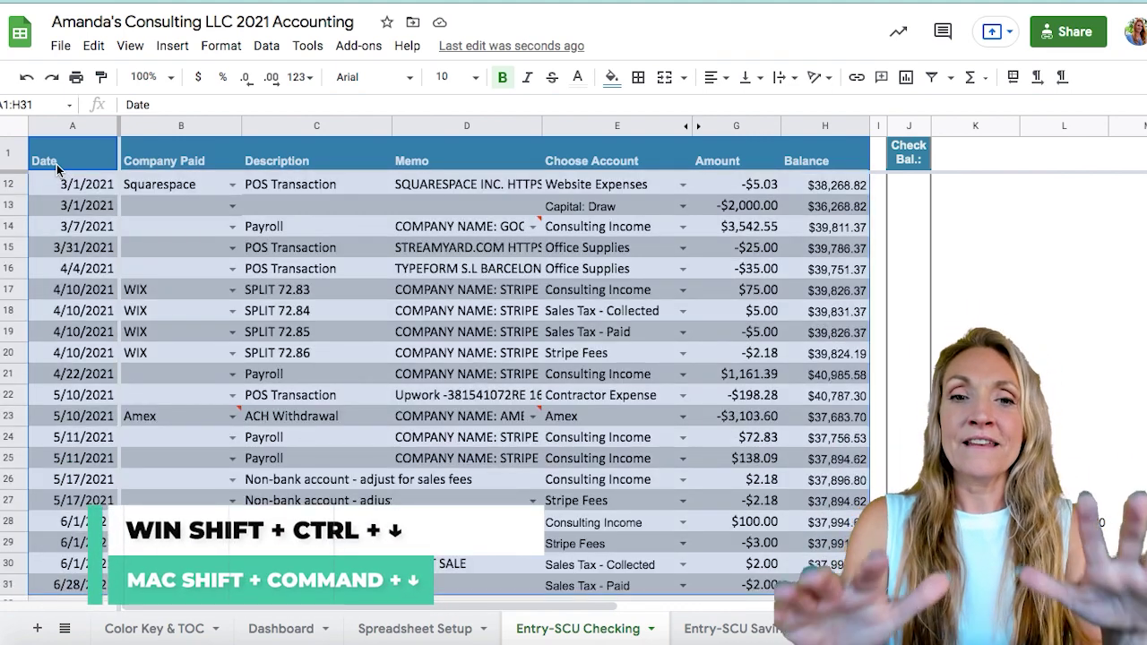
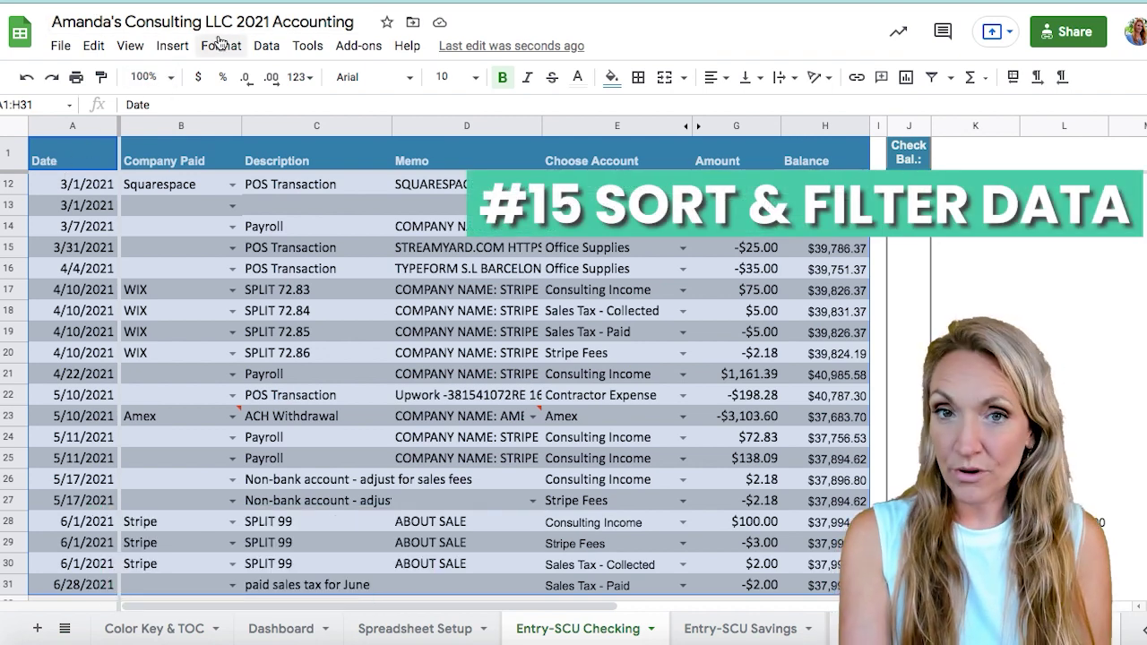
# Step: Open the Sort range dialog for A1:H31 from the Data menu
pyautogui.click(269, 46)
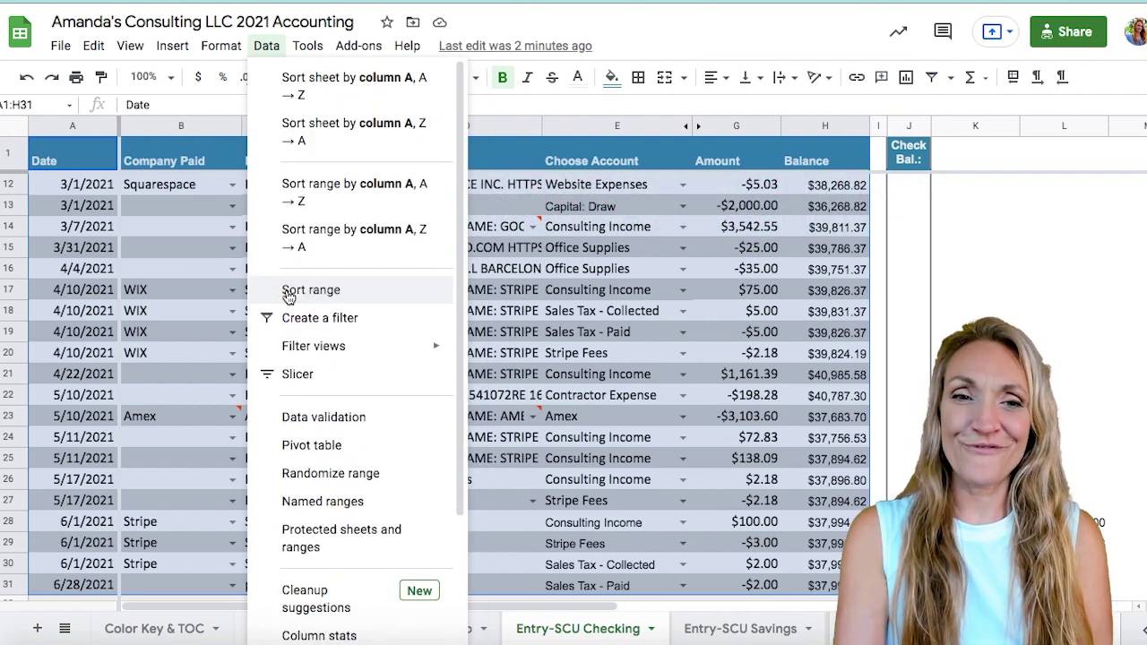
pyautogui.click(288, 292)
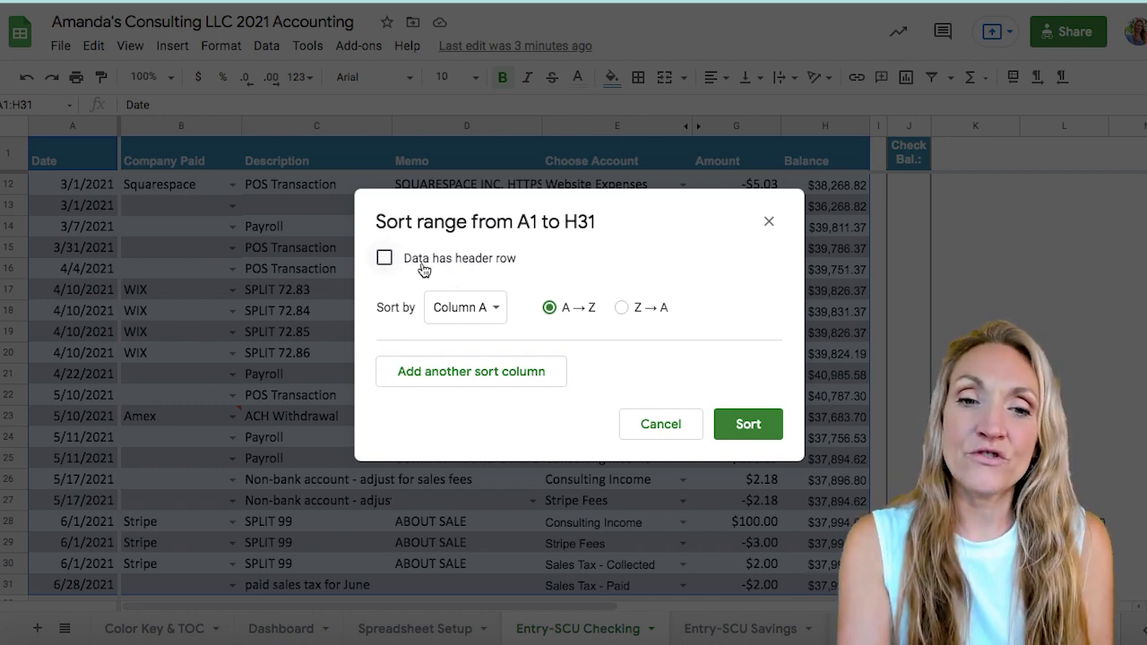
# Step: Sort the ledger with a header row by Date A→Z, then by Choose Account
pyautogui.click(384, 260)
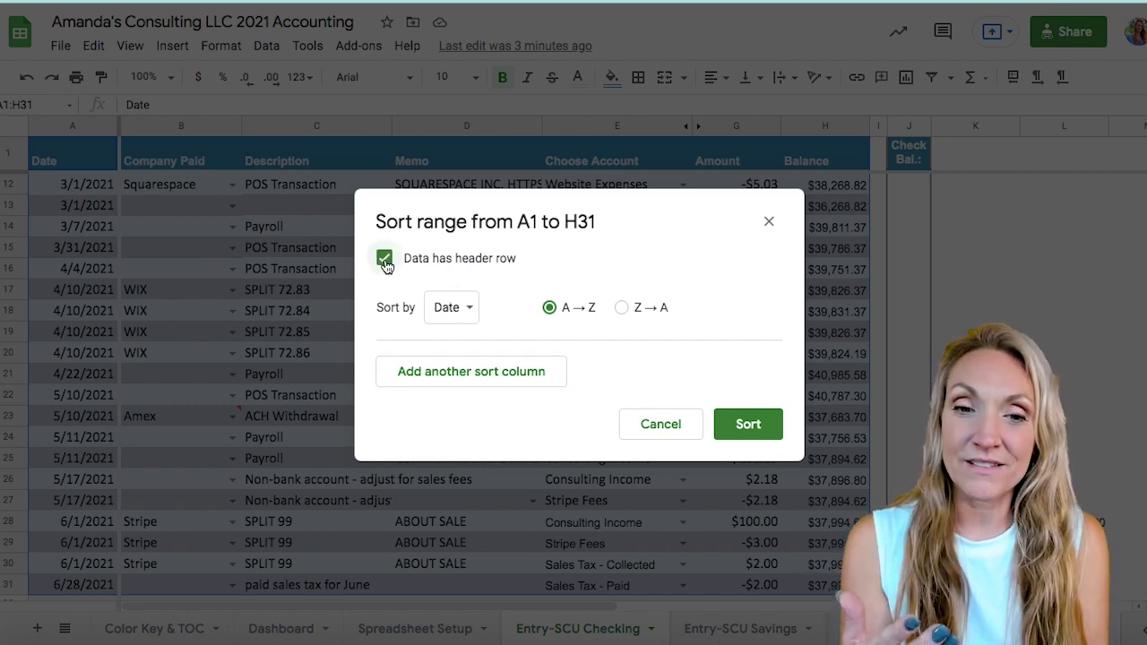
pyautogui.click(458, 310)
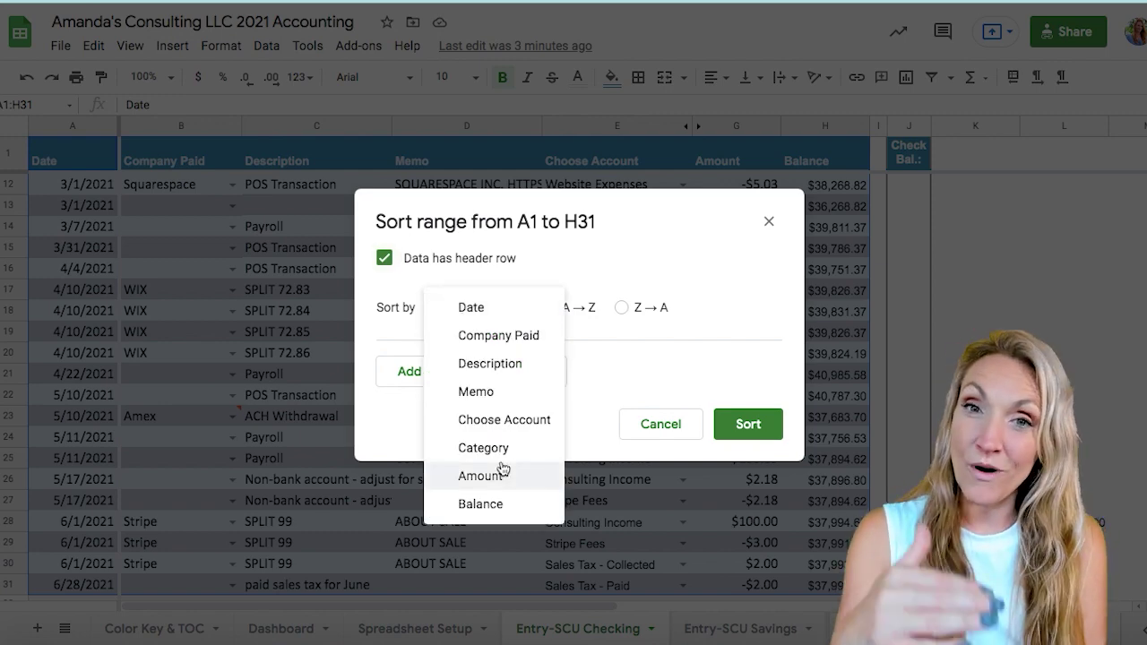
pyautogui.click(468, 310)
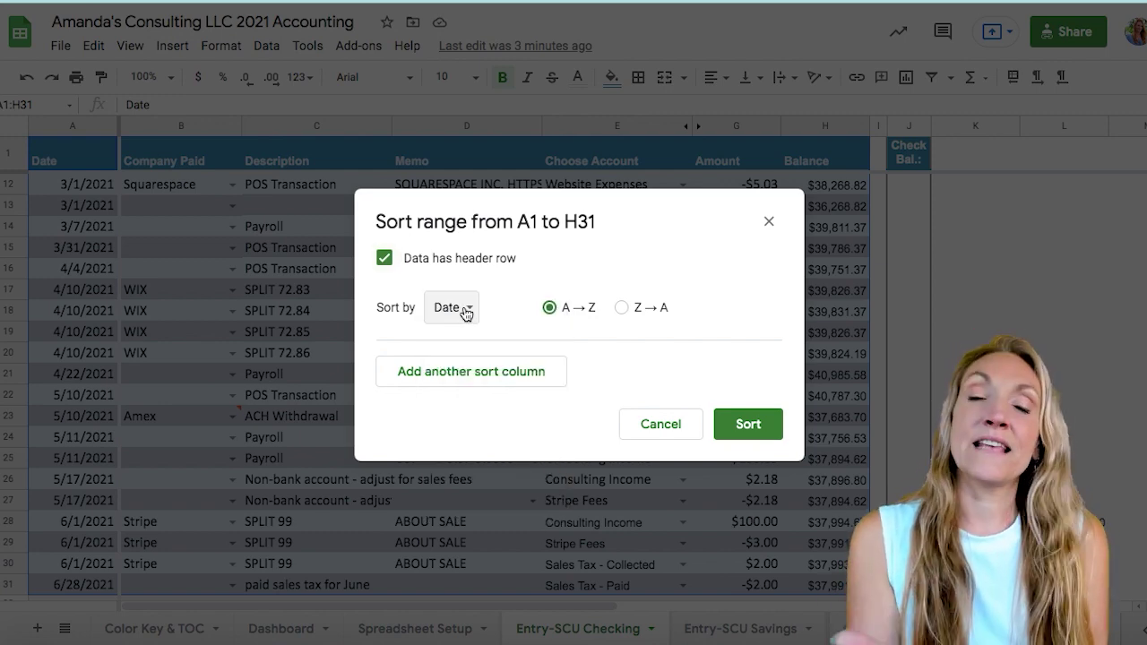
pyautogui.click(472, 376)
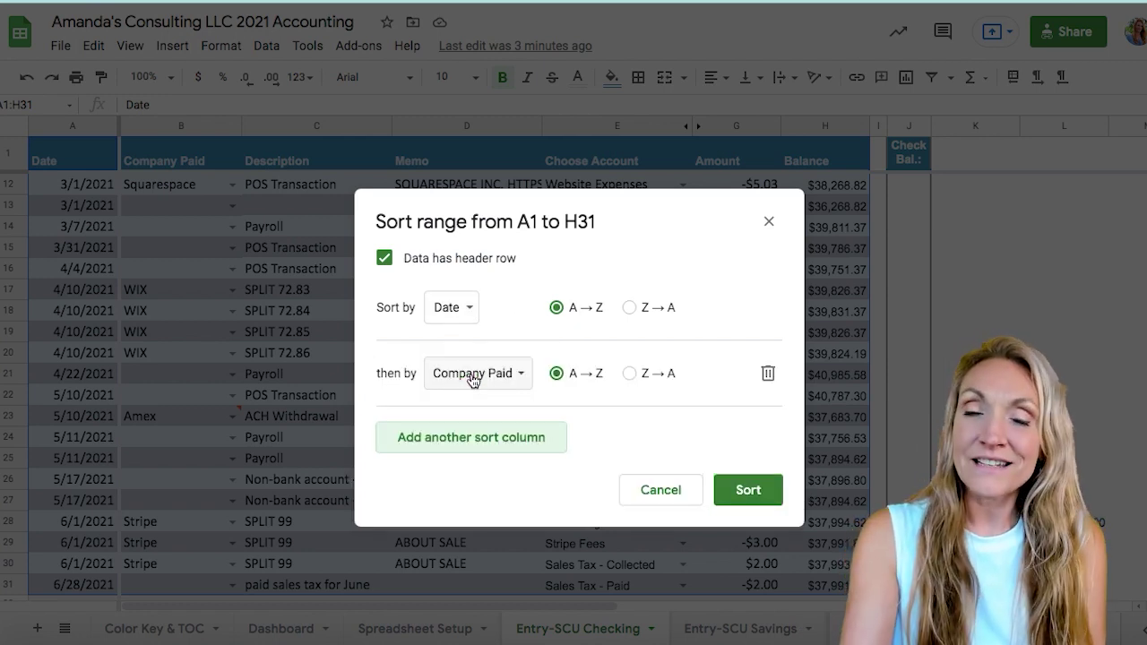
pyautogui.click(457, 380)
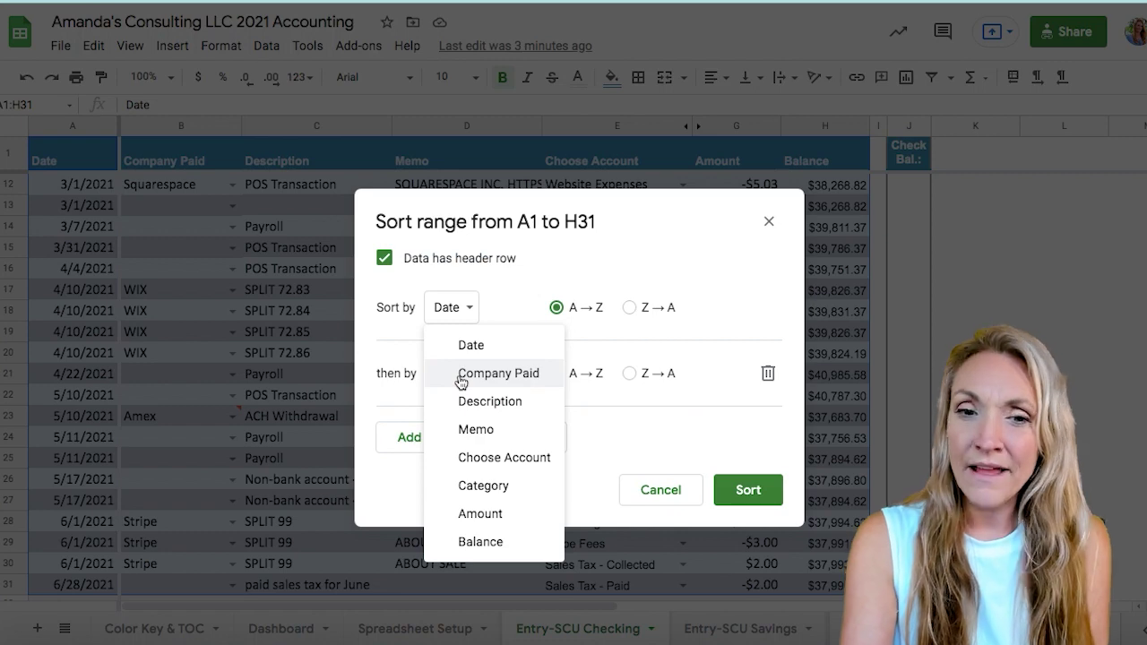
pyautogui.click(492, 457)
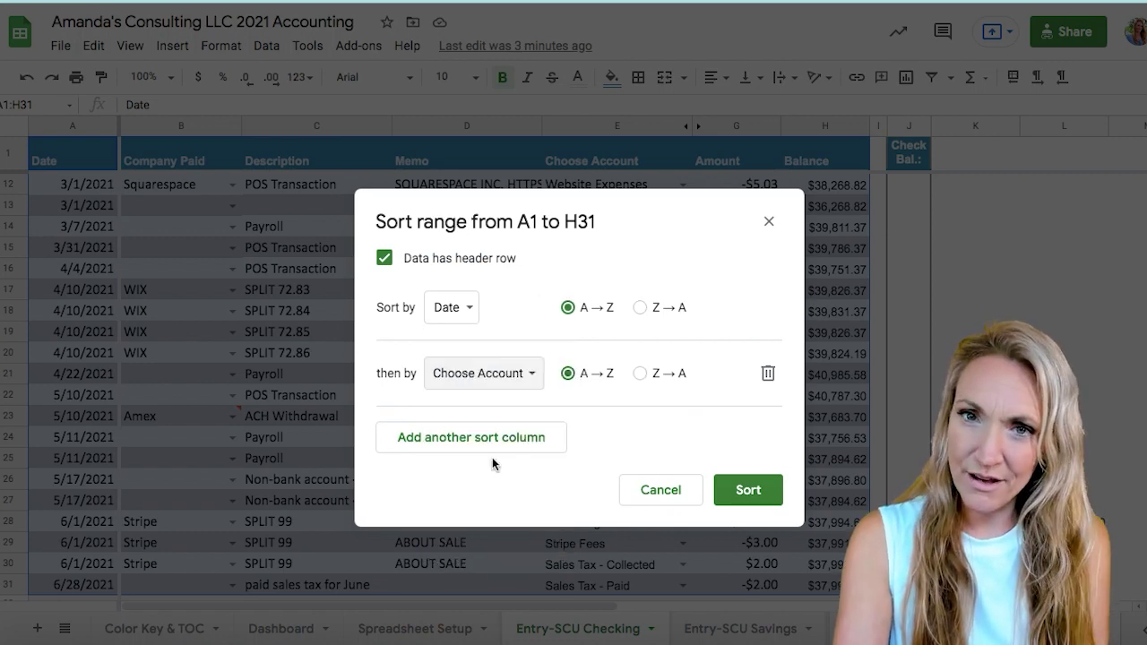
pyautogui.click(743, 490)
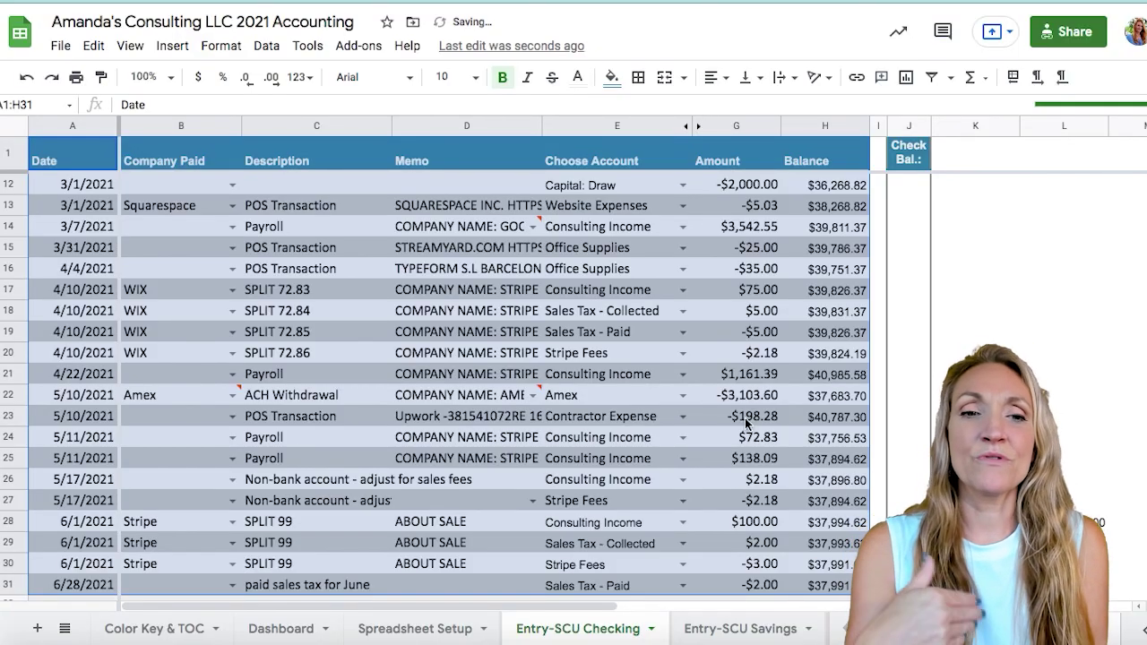
# Step: Undo the Date and Choose Account sort
pyautogui.scroll(5, 712, 418)
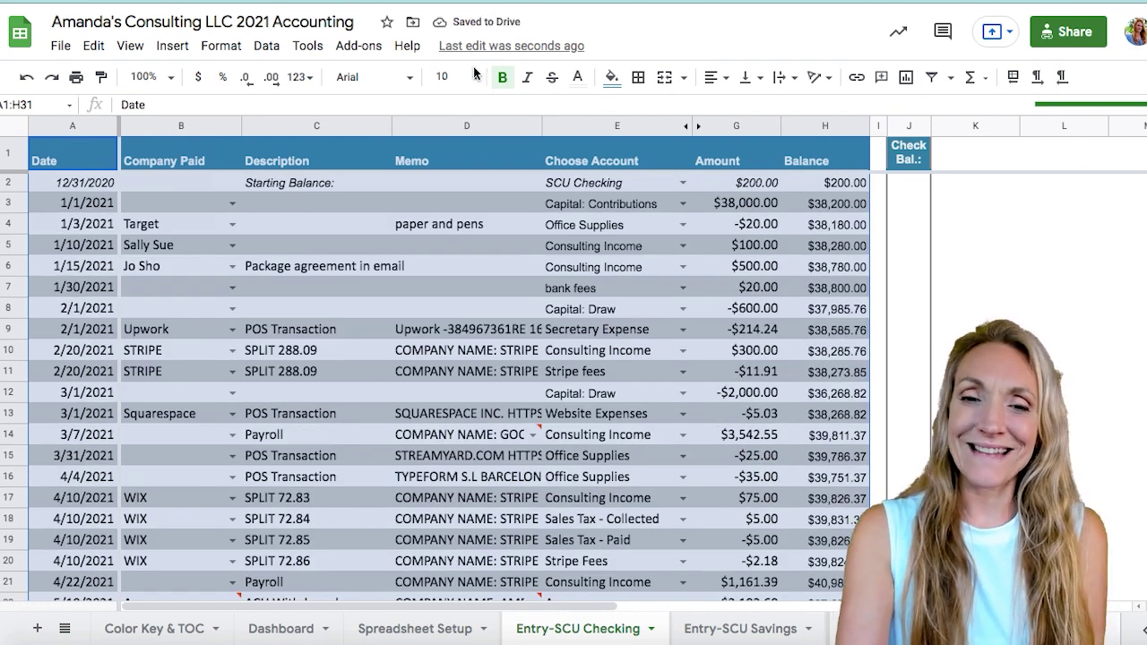
pyautogui.click(625, 126)
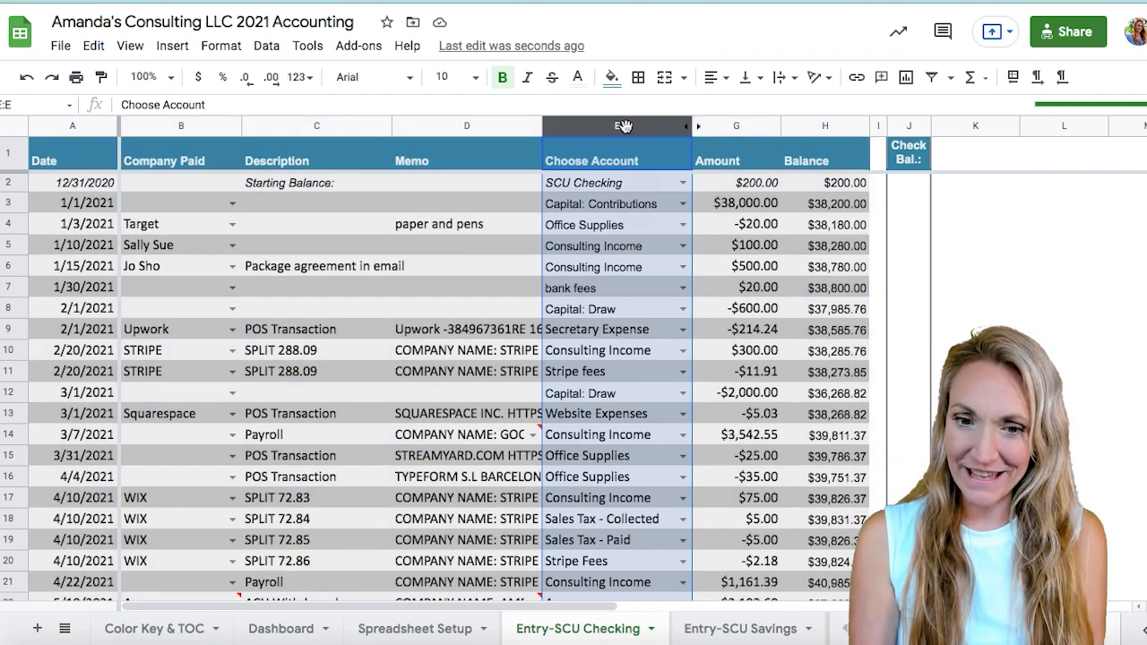
pyautogui.click(27, 77)
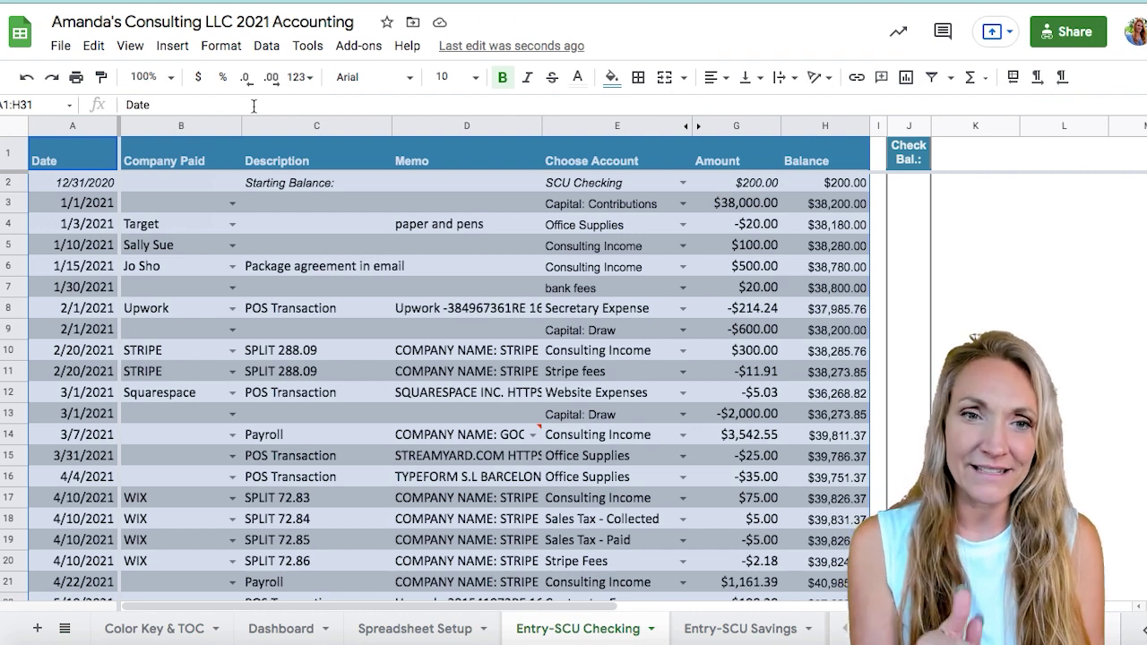
# Step: Add a header-row filter and limit Company Paid to the single 1/10/2021 payer
pyautogui.click(266, 45)
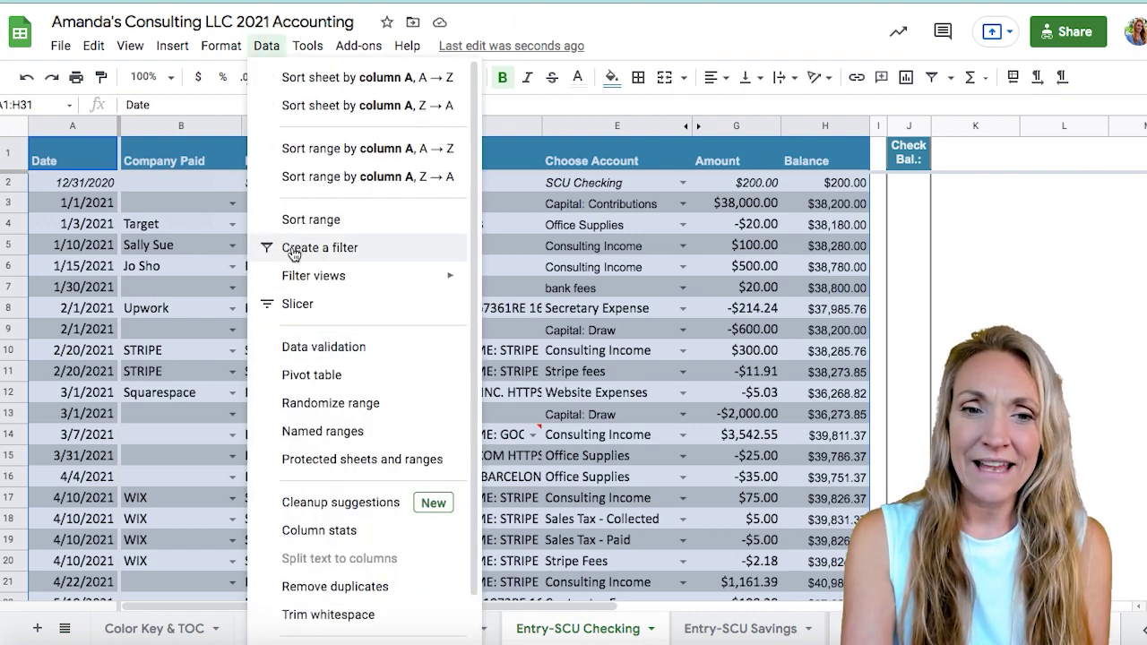
pyautogui.click(294, 251)
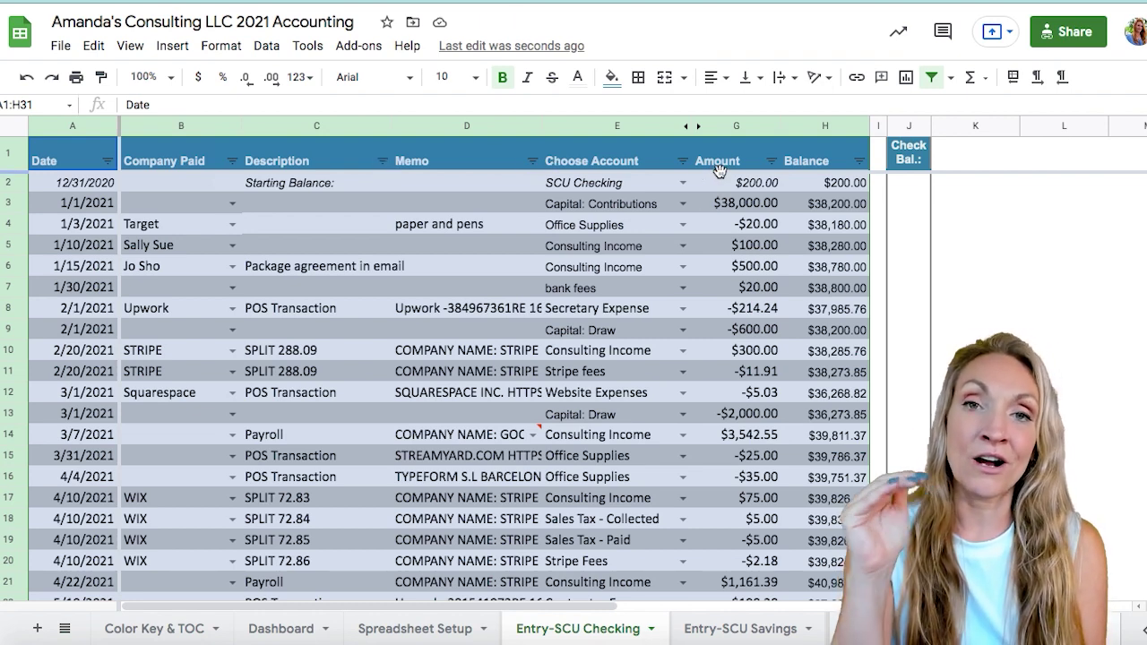
pyautogui.click(234, 163)
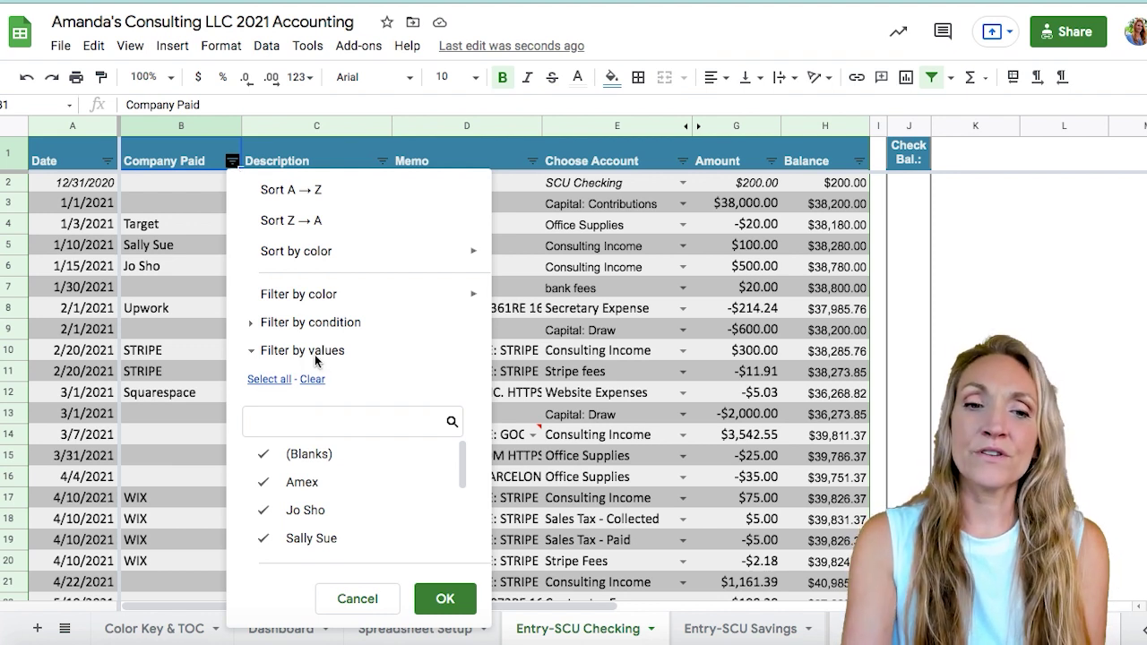
pyautogui.click(314, 380)
pyautogui.scroll(-3, 302, 506)
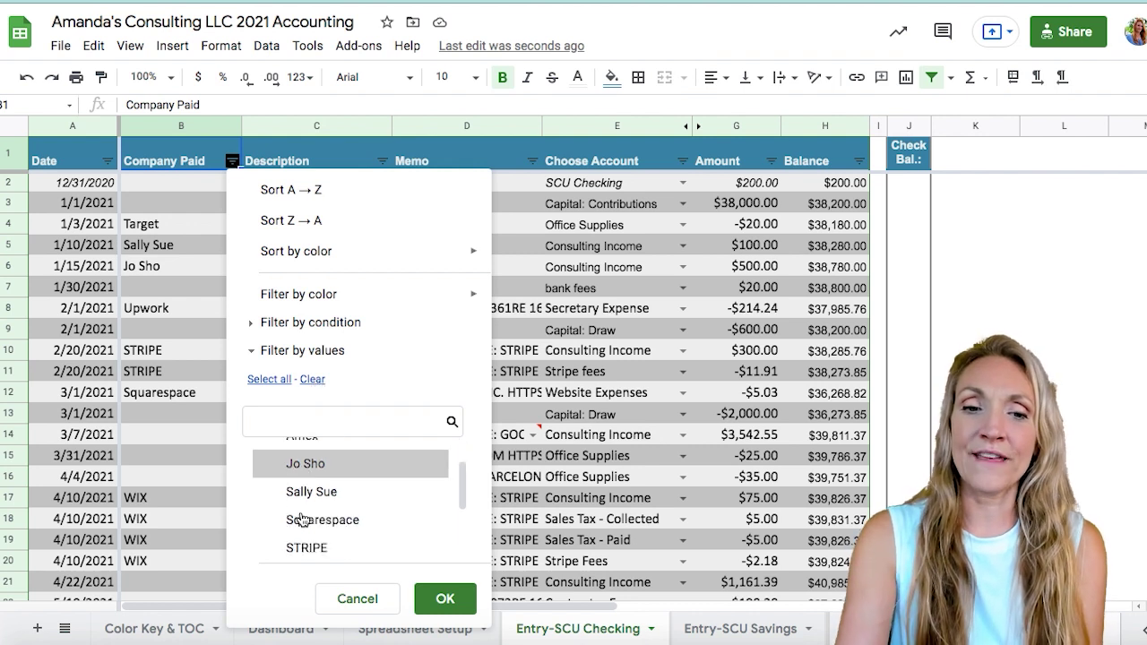
pyautogui.scroll(3, 302, 516)
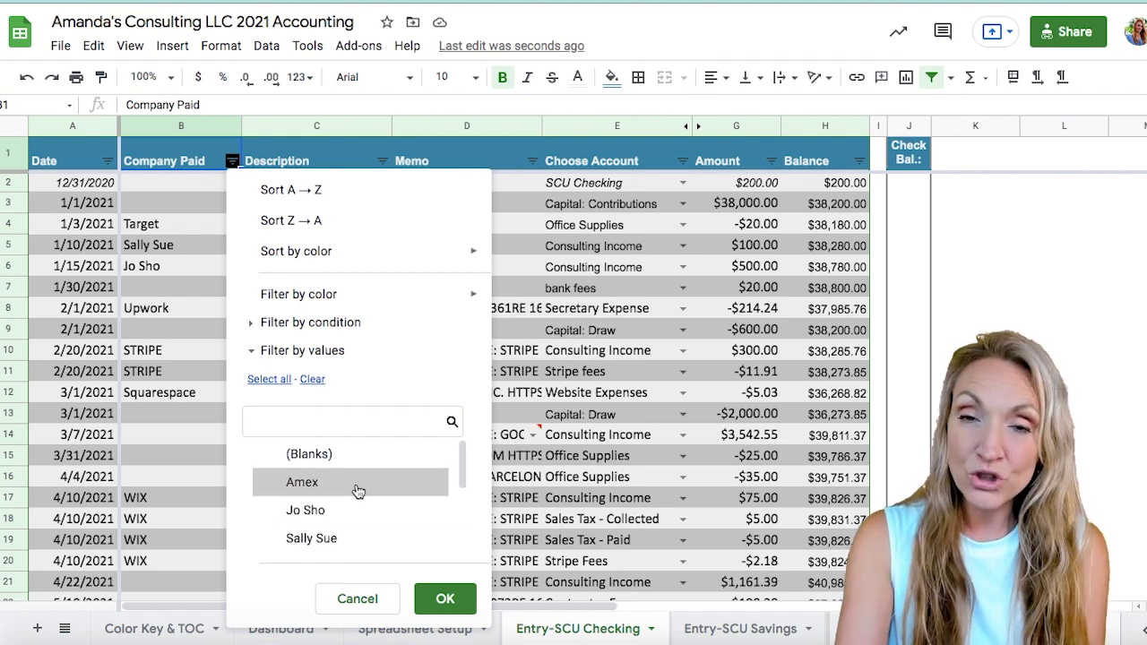
pyautogui.click(352, 543)
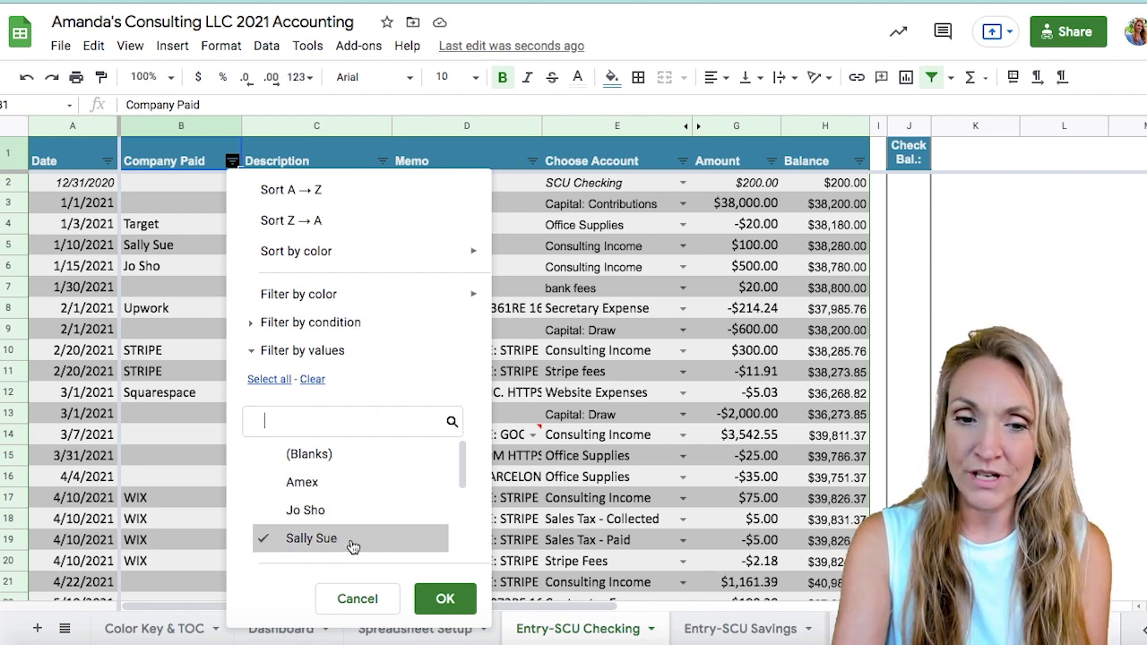
pyautogui.click(442, 599)
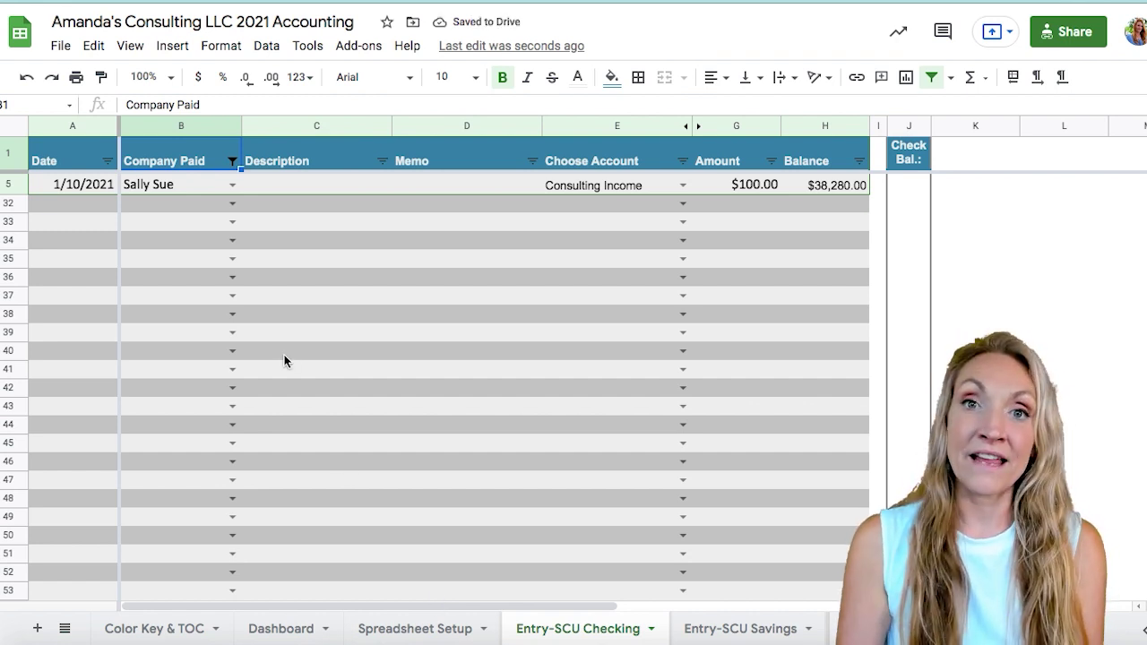
# Step: Dismiss the Date filter, then clear all Company Paid values and apply
pyautogui.click(108, 162)
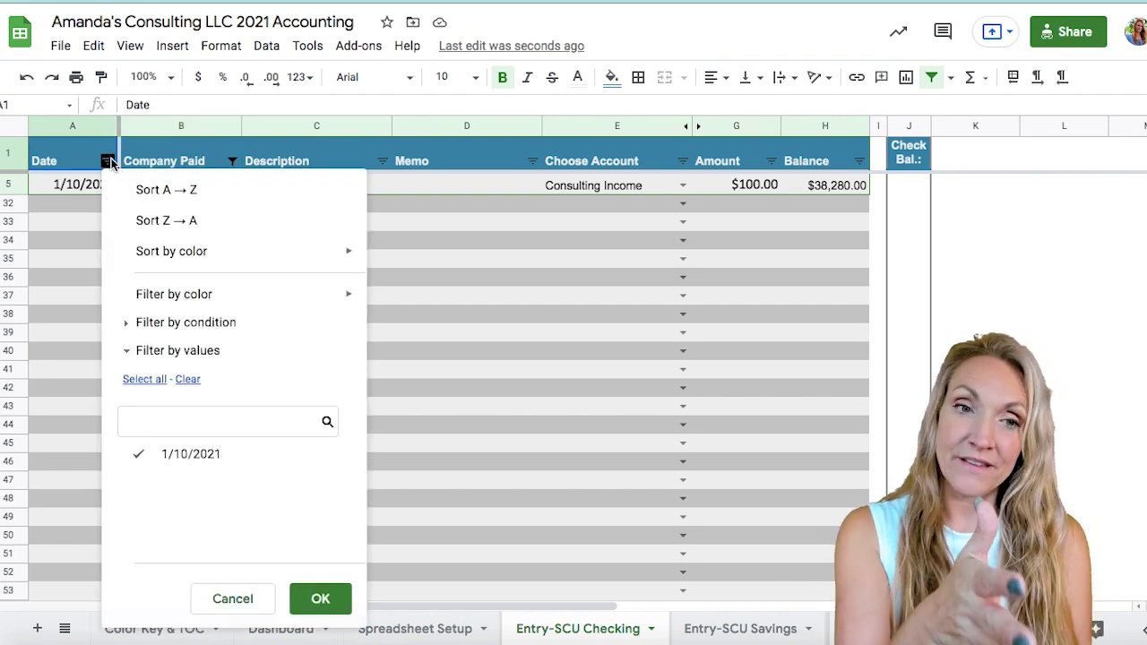
pyautogui.click(445, 313)
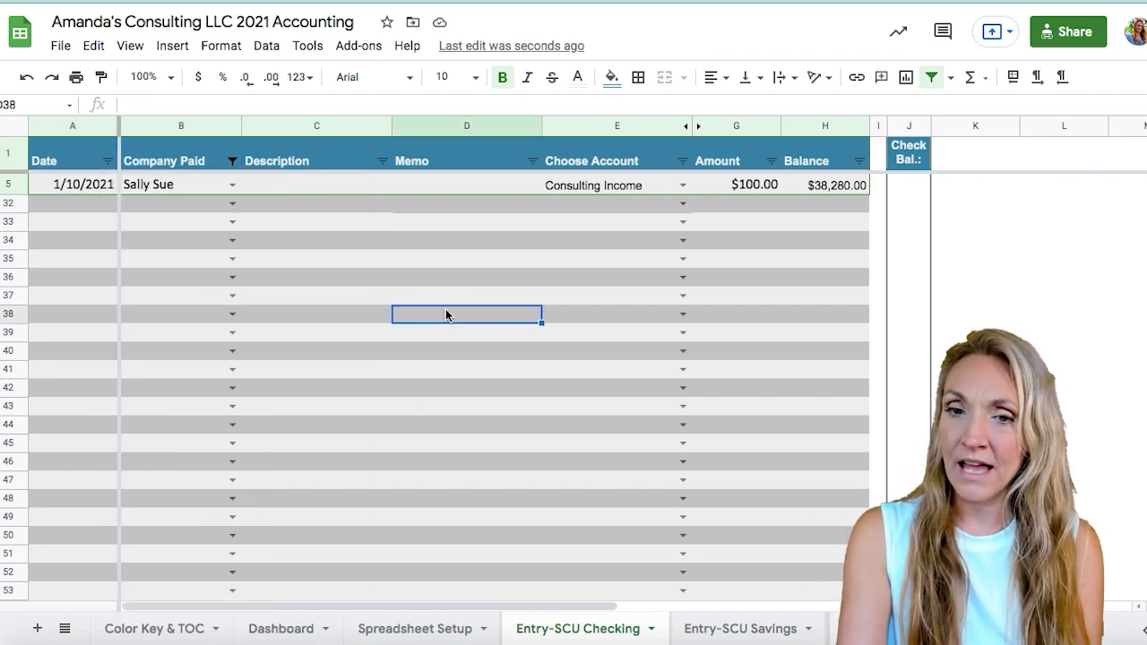
pyautogui.click(231, 161)
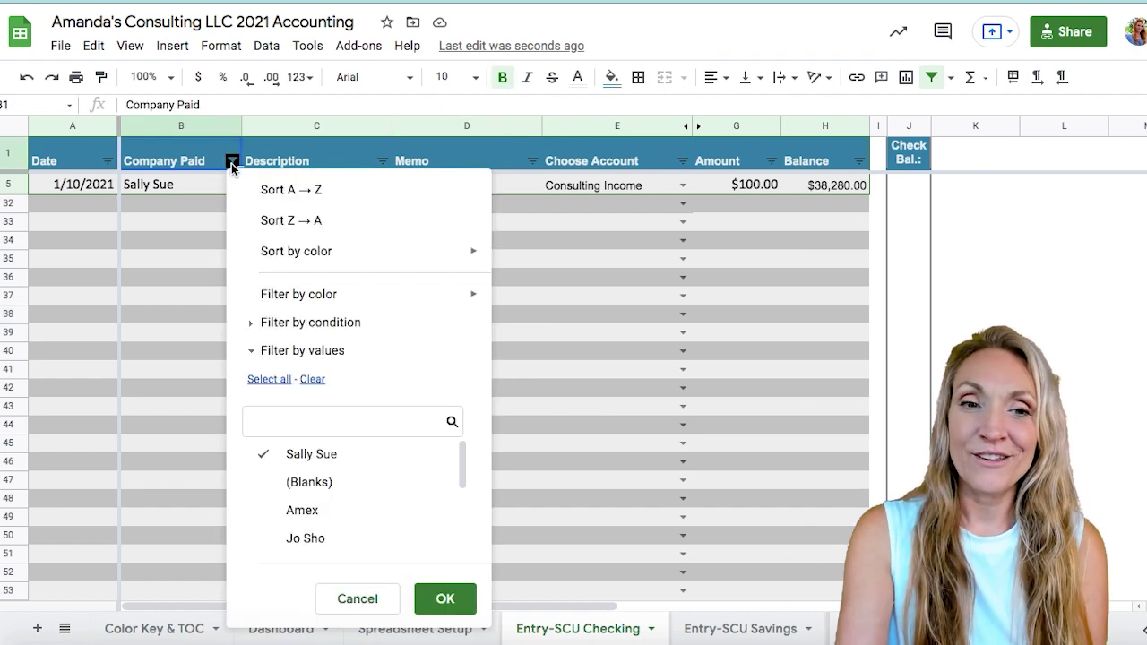
pyautogui.click(312, 380)
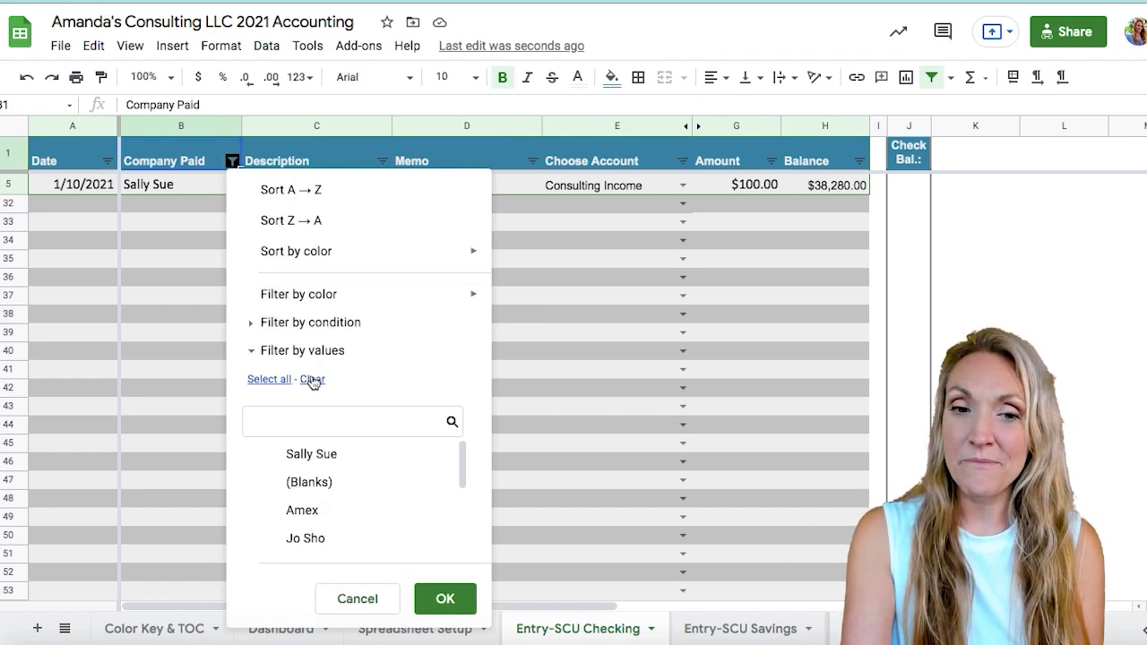
pyautogui.click(445, 598)
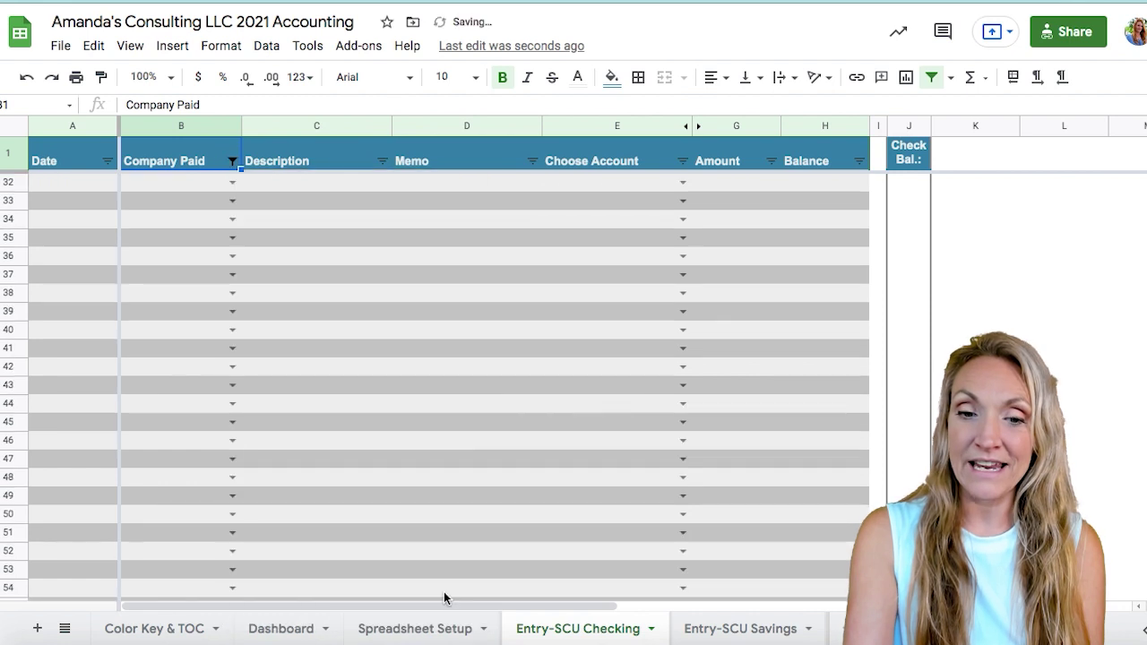
# Step: Select all Company Paid values so every ledger row shows again
pyautogui.click(231, 161)
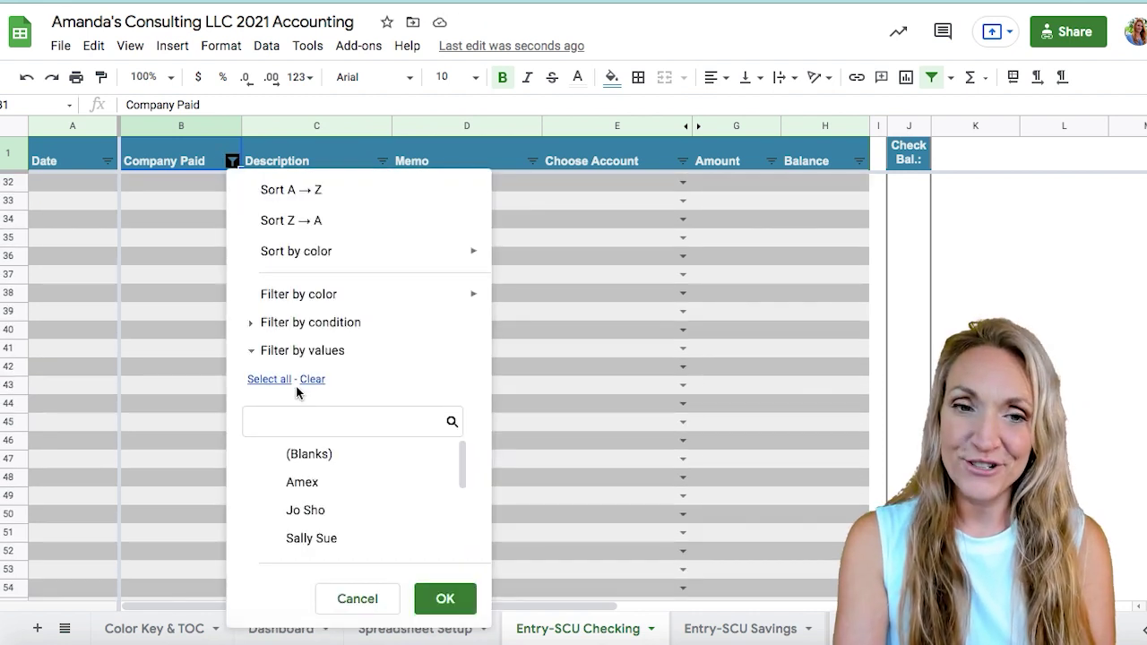
pyautogui.click(273, 380)
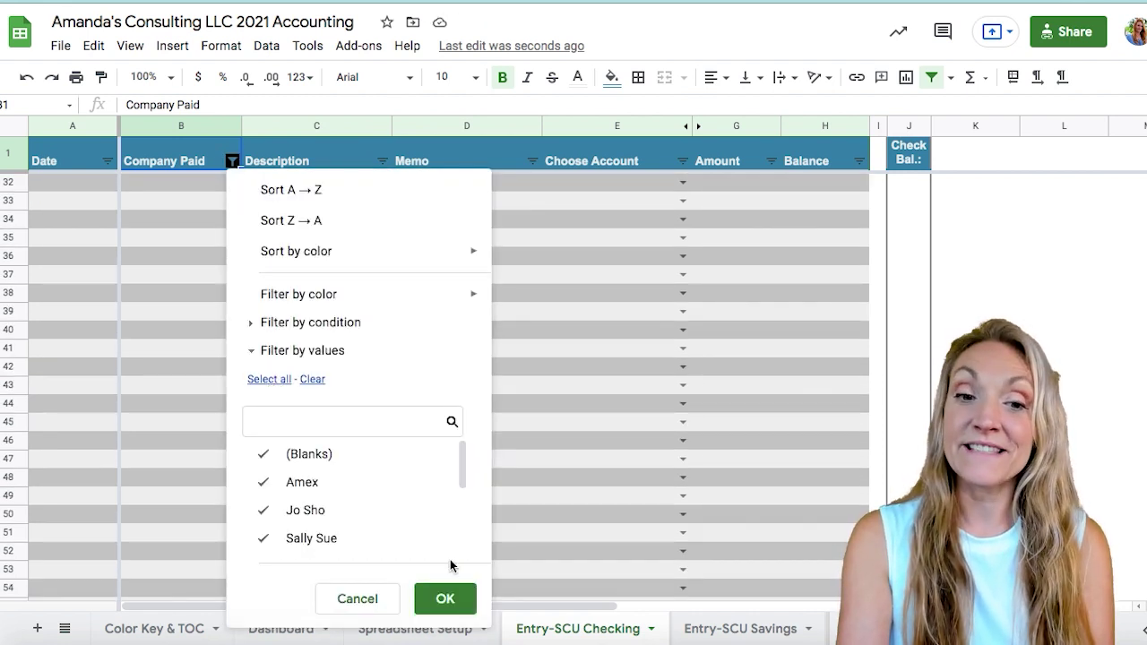
pyautogui.click(448, 599)
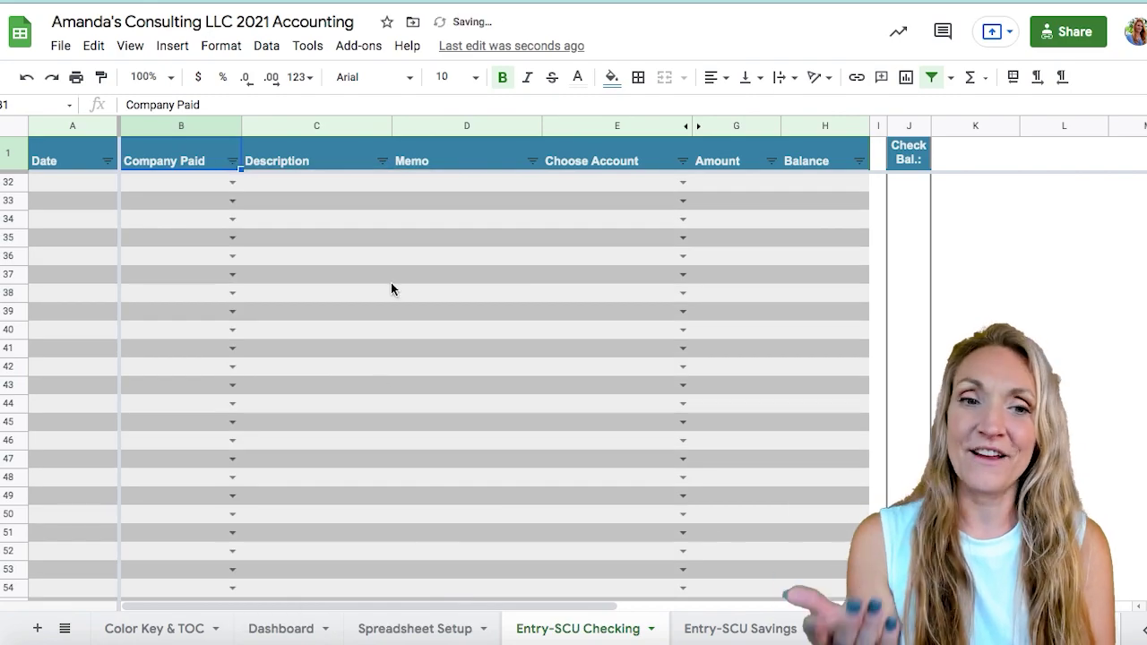
pyautogui.scroll(10, 391, 282)
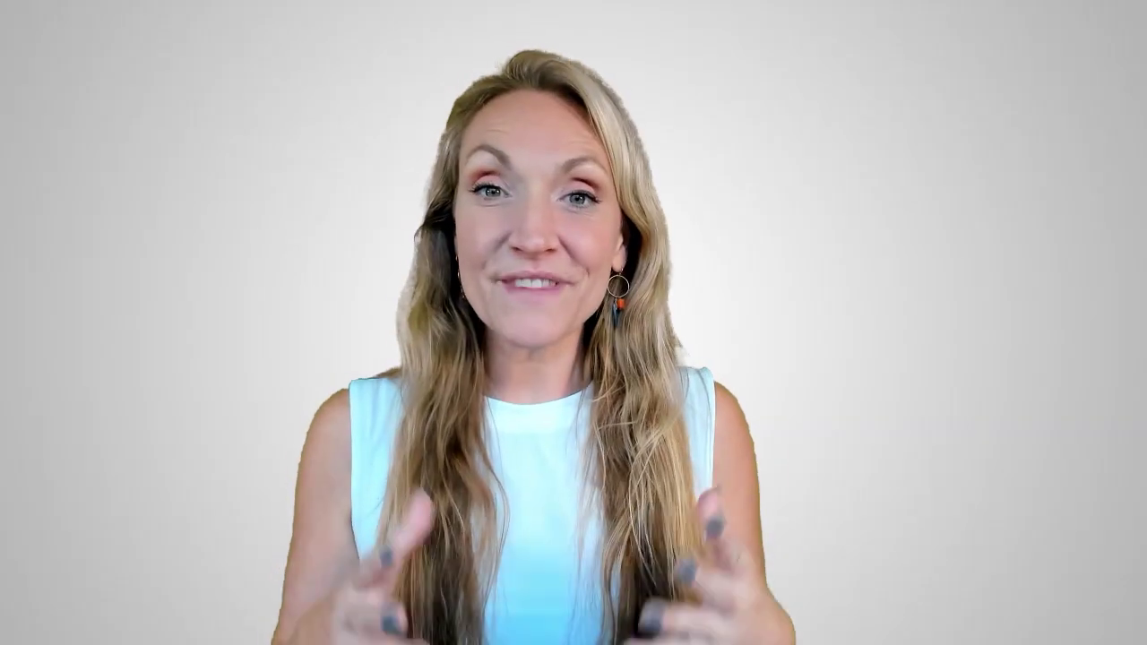